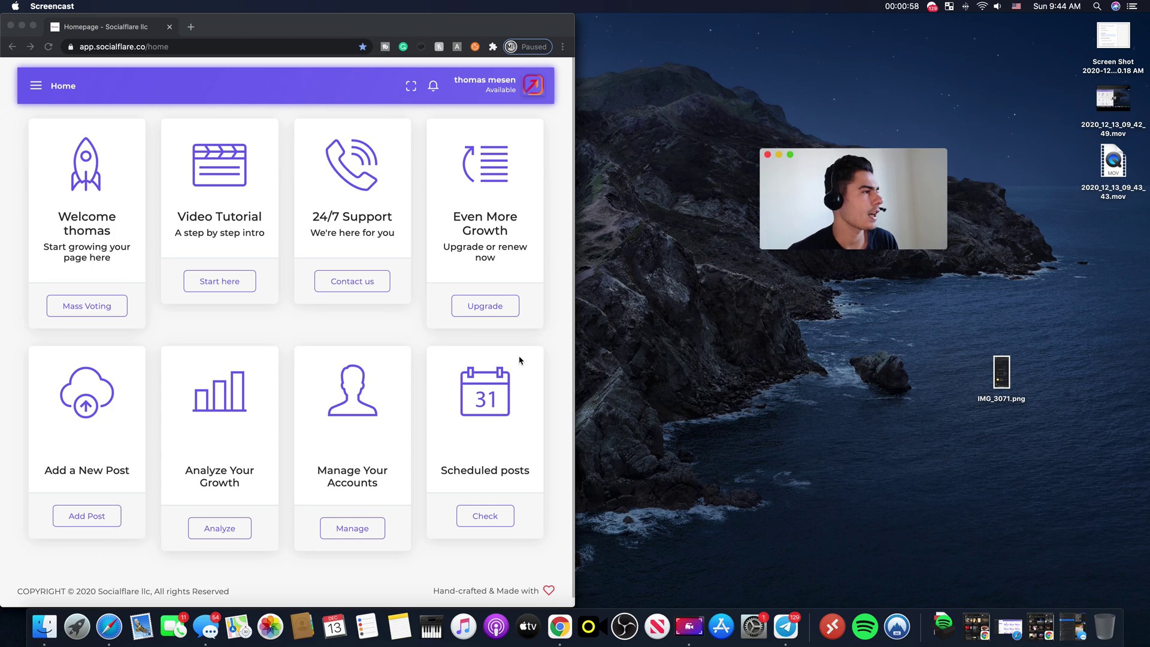
# Step: Maximise the browser and expand the Automation menu to show Auto Follow through Ghost Remove
pyautogui.click(33, 26)
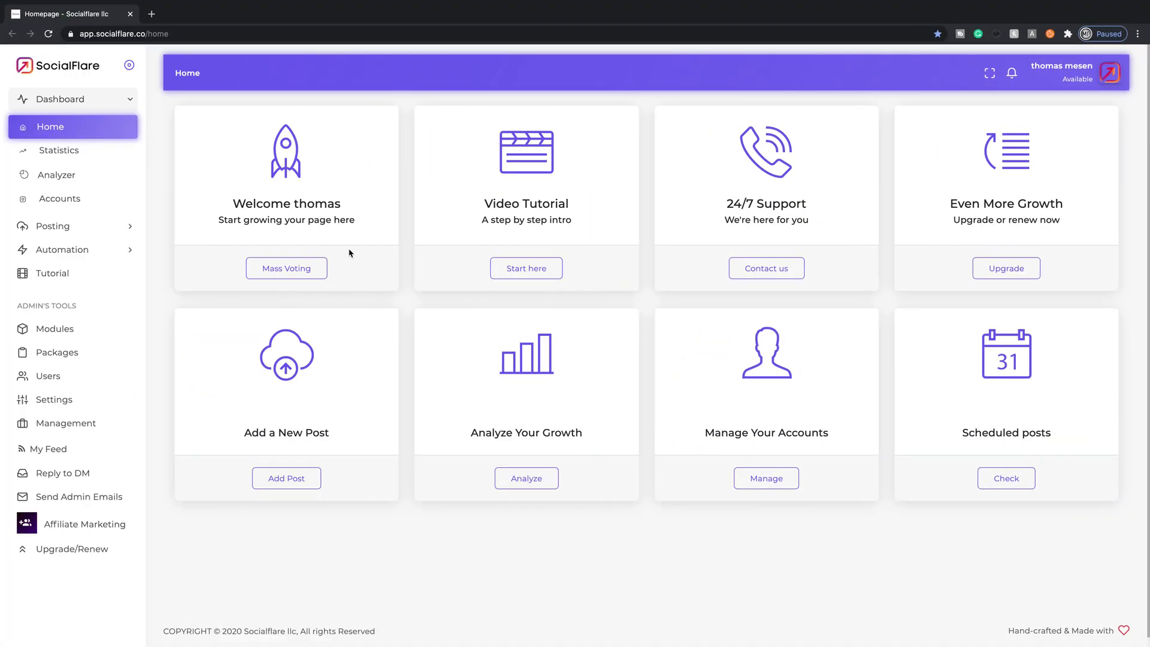
pyautogui.click(78, 249)
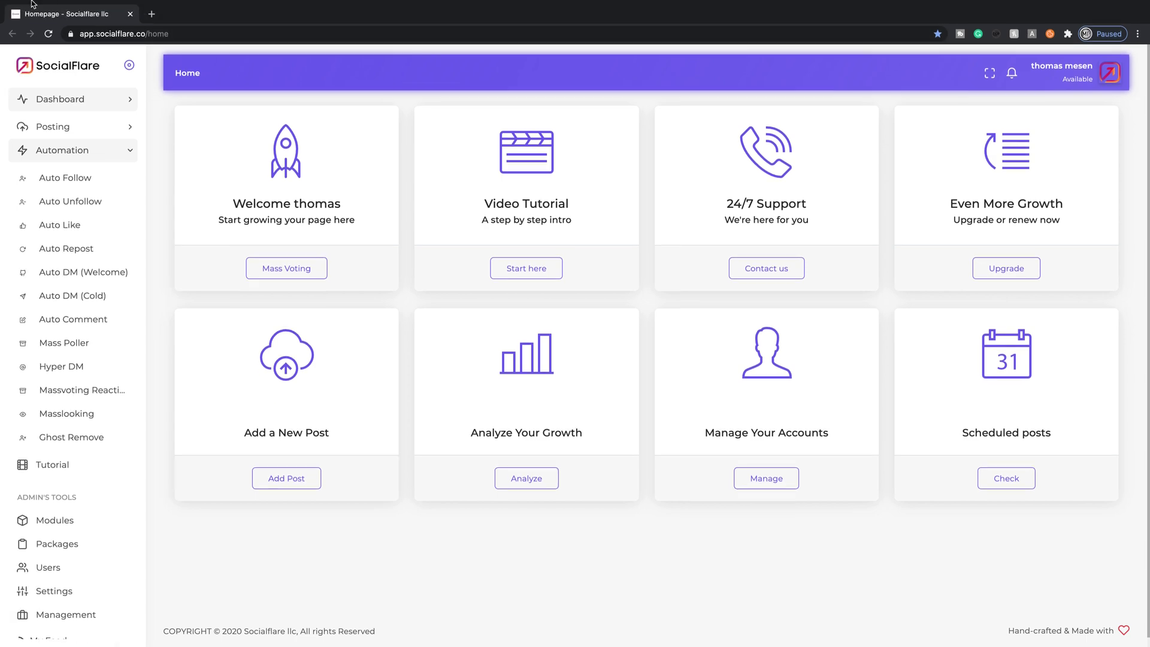
pyautogui.click(33, 25)
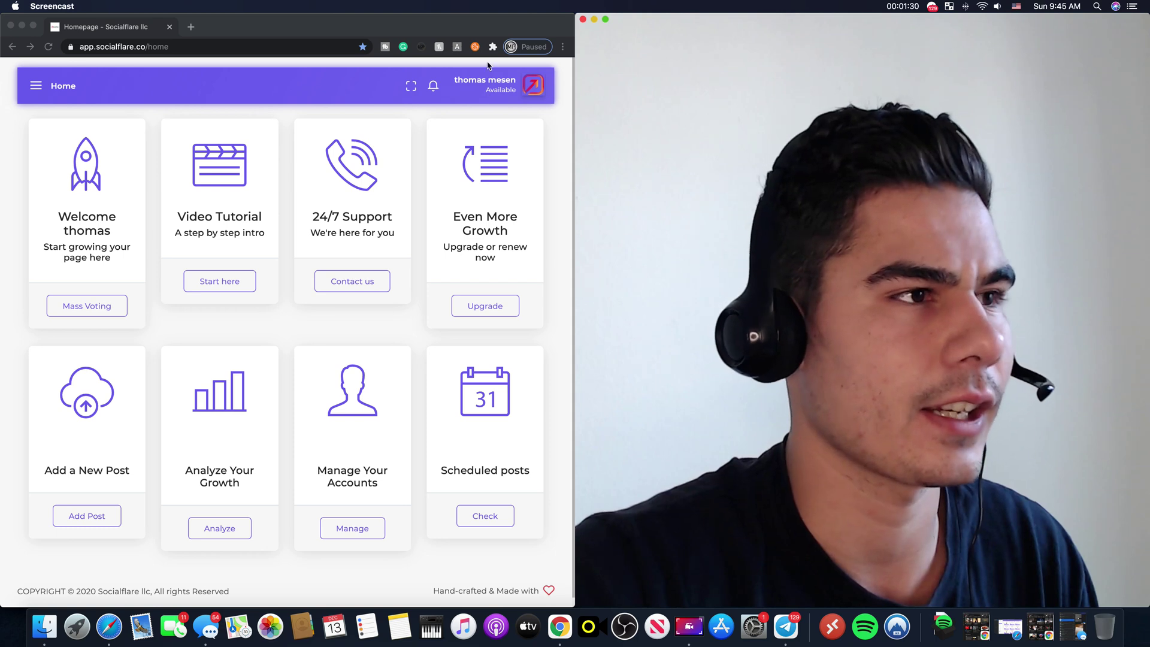
pyautogui.click(1095, 478)
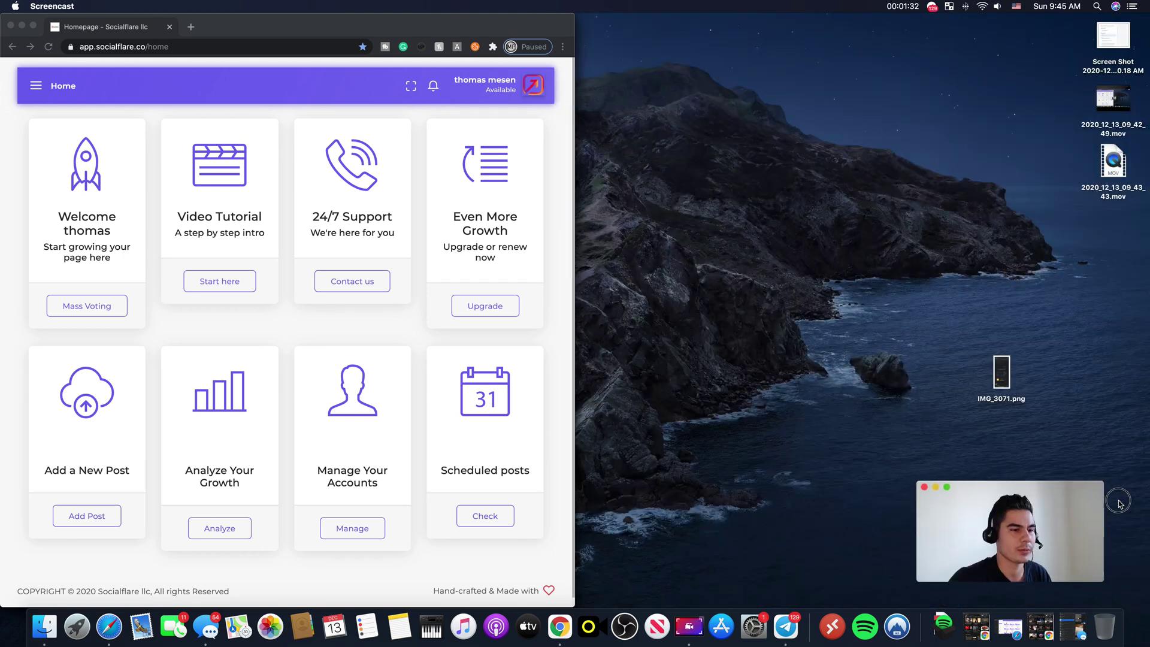
pyautogui.moveTo(399, 30); pyautogui.dragTo(414, 5)
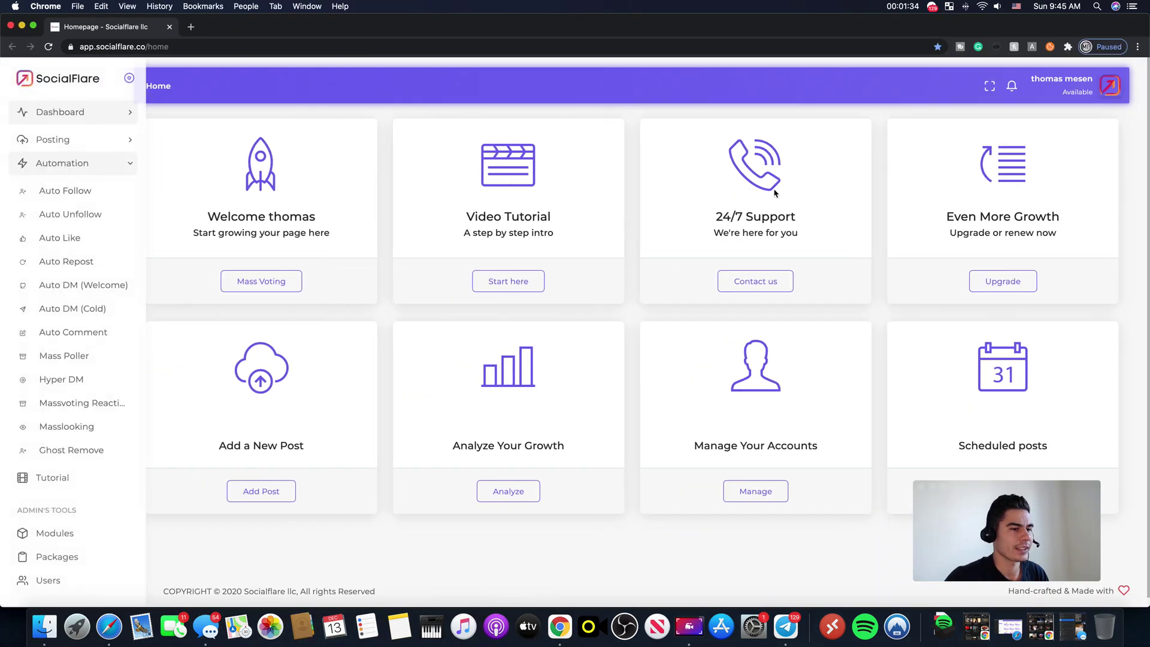
pyautogui.moveTo(1026, 494); pyautogui.dragTo(1070, 502)
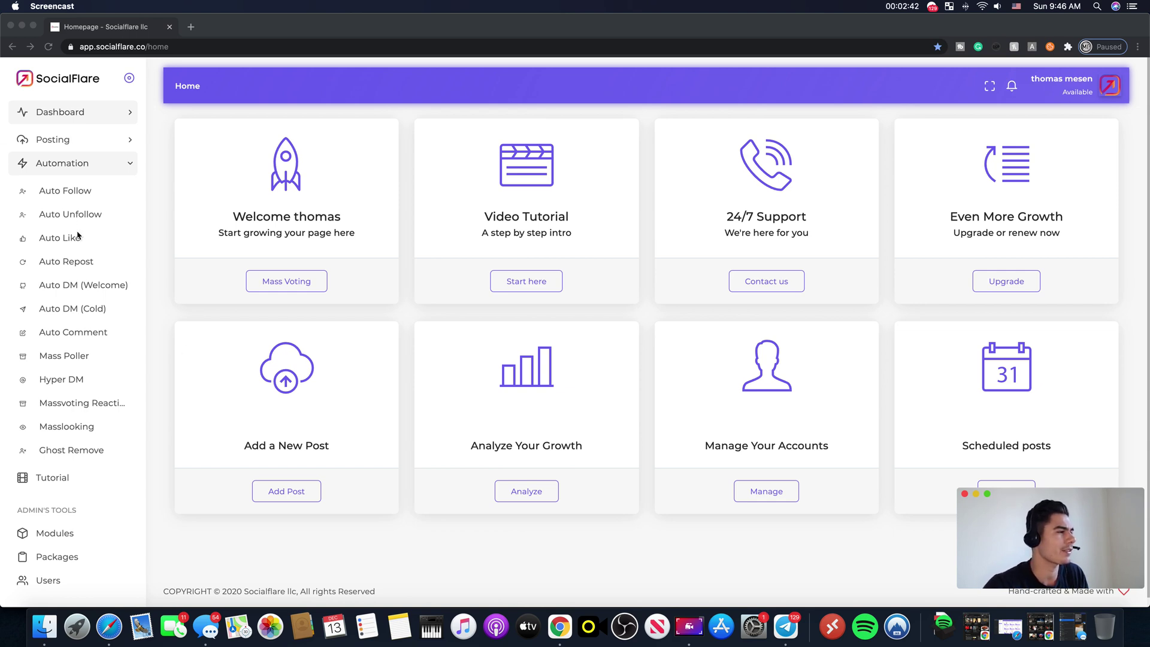
pyautogui.doubleClick(483, 29)
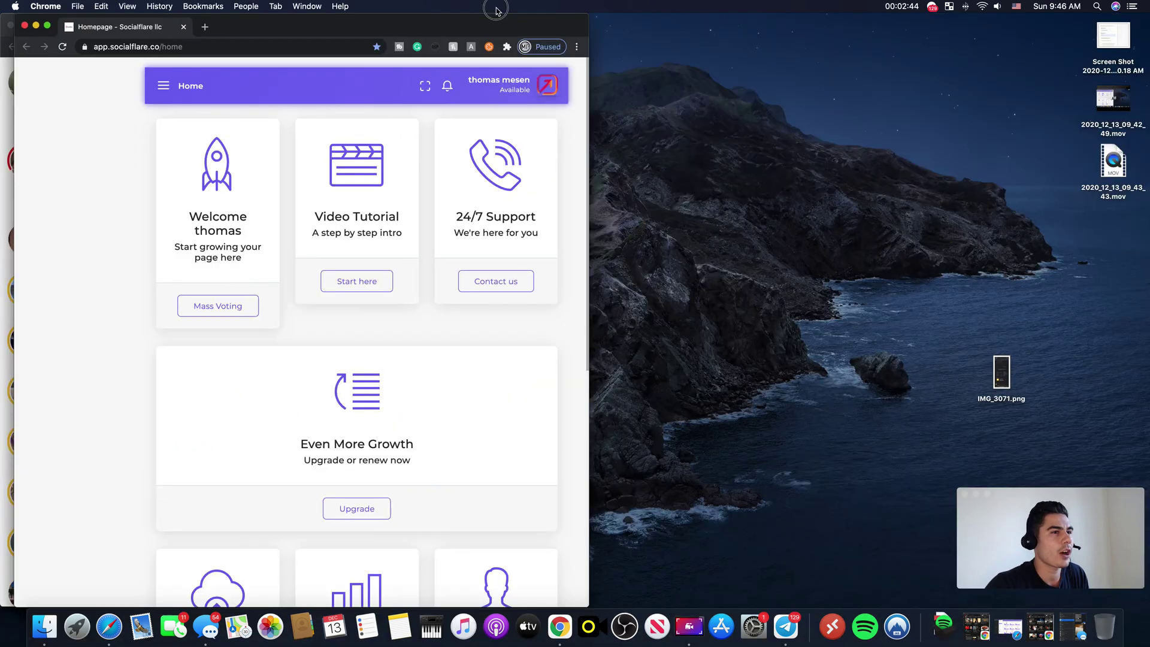
pyautogui.doubleClick(496, 24)
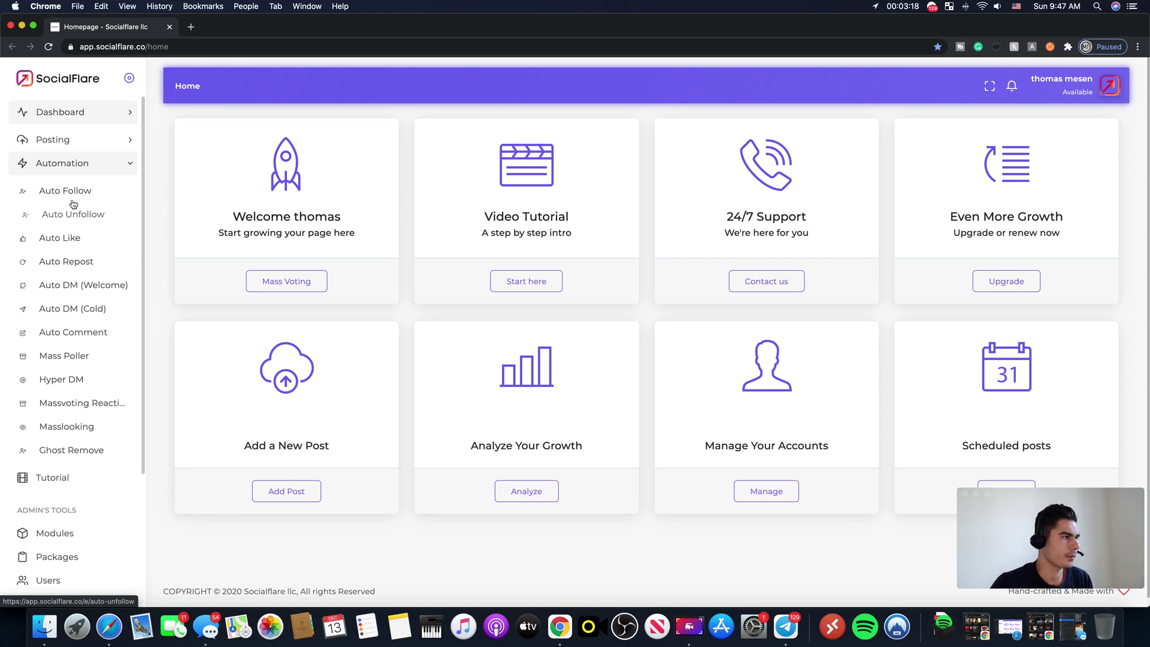
pyautogui.click(69, 192)
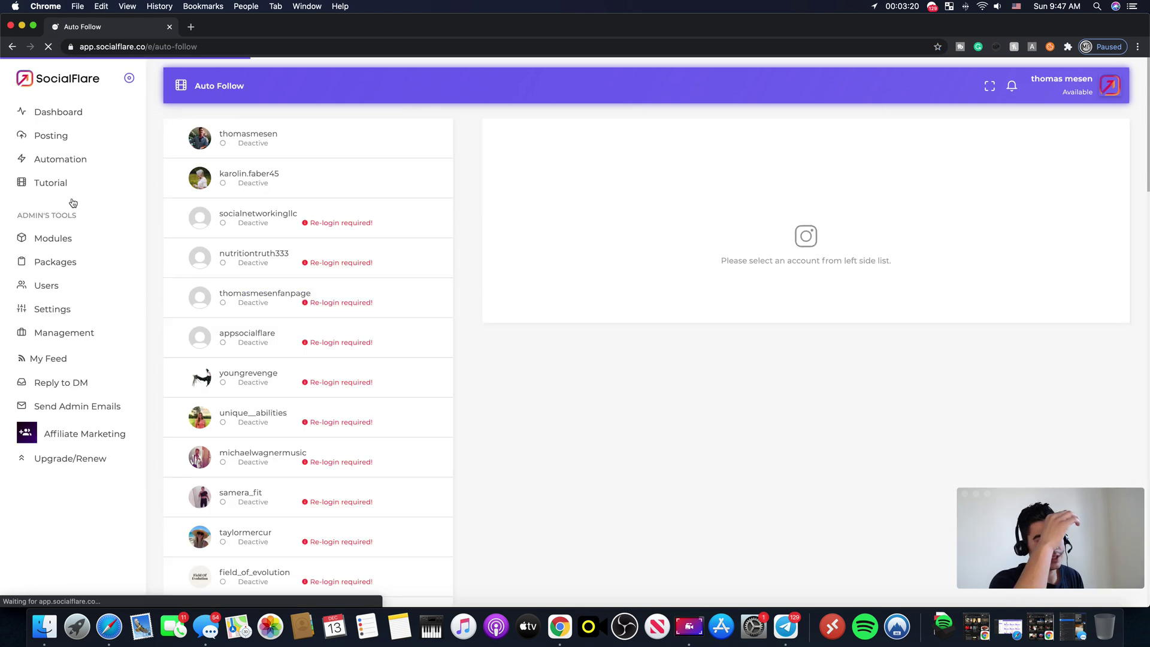
# Step: Add #business as an Auto Follow hashtag target for the first account
pyautogui.click(257, 145)
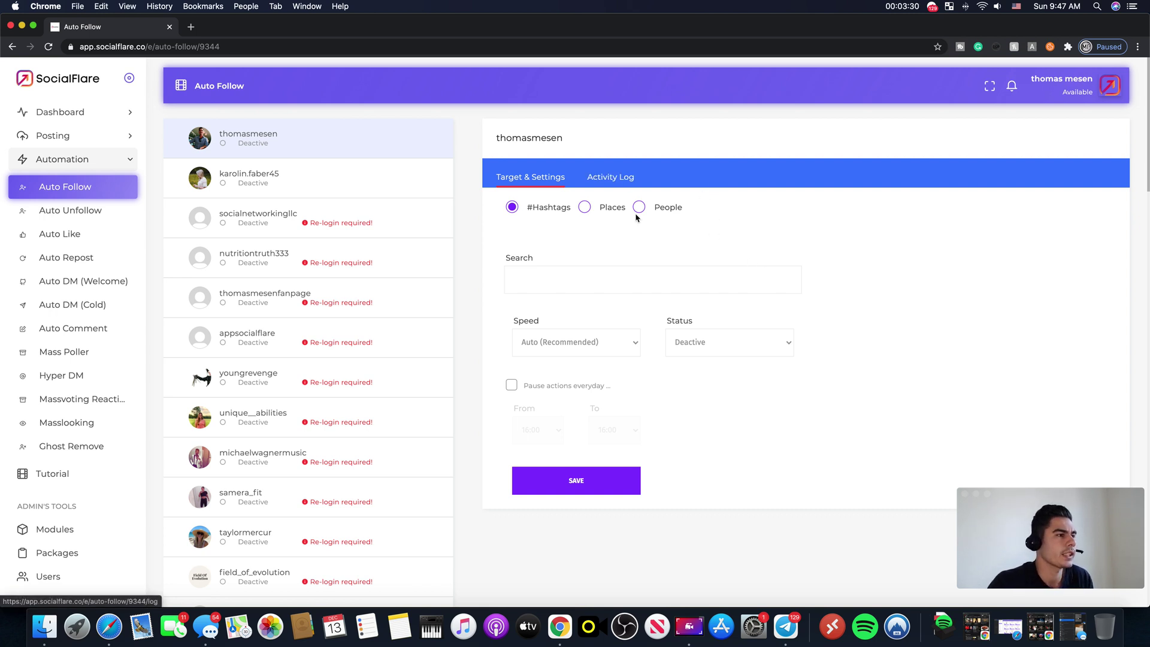
pyautogui.click(553, 274)
pyautogui.write('b')
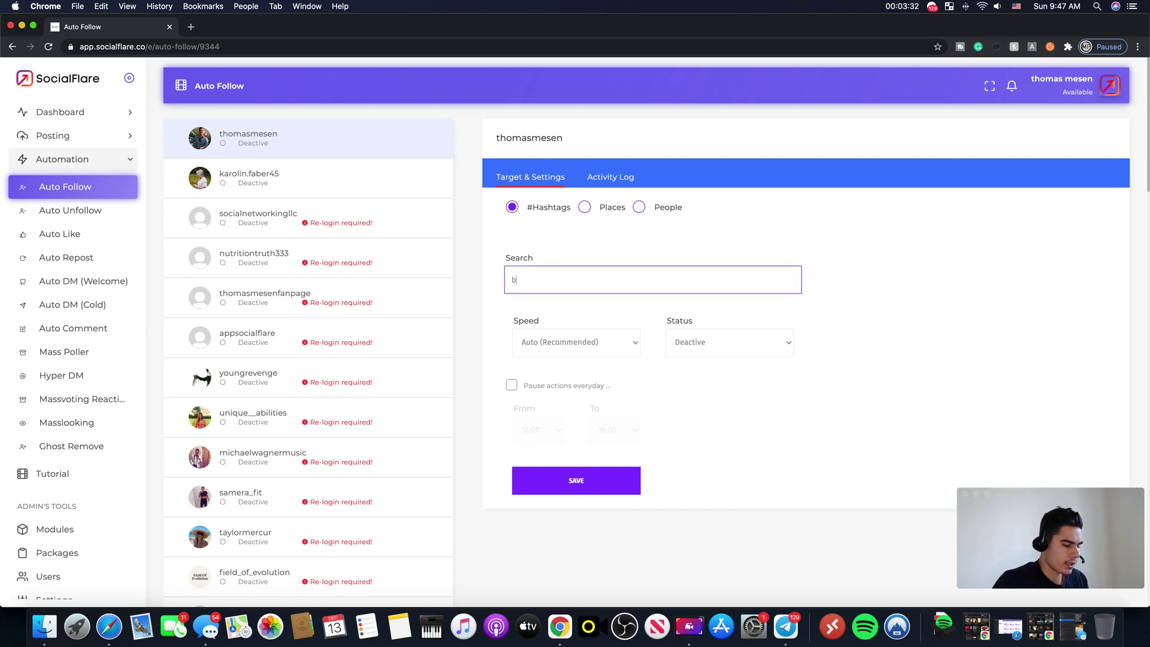
pyautogui.write('usiness')
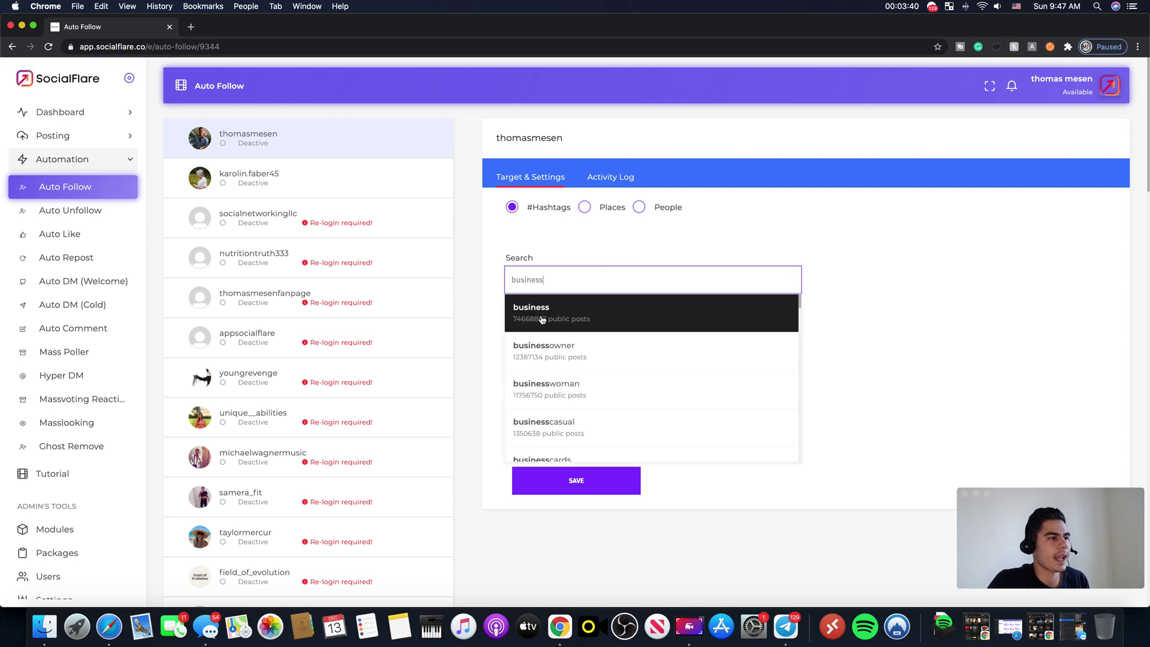
pyautogui.click(544, 311)
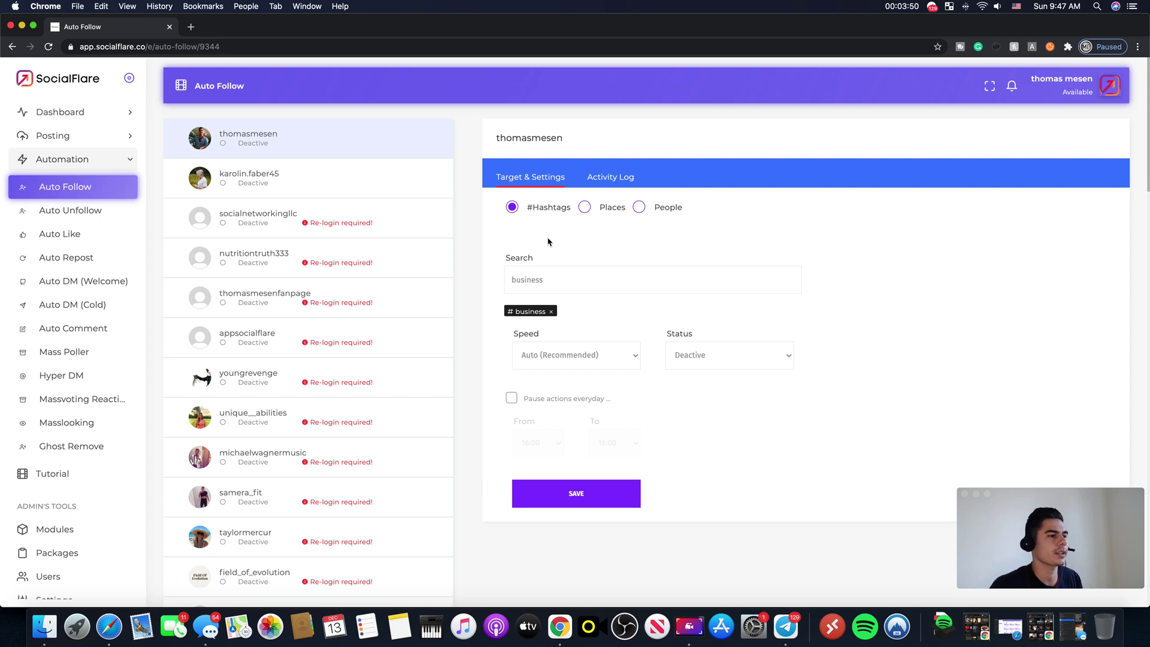
# Step: Set Auto Follow speed to Very Slow and start a daily pause at 00:00
pyautogui.click(575, 365)
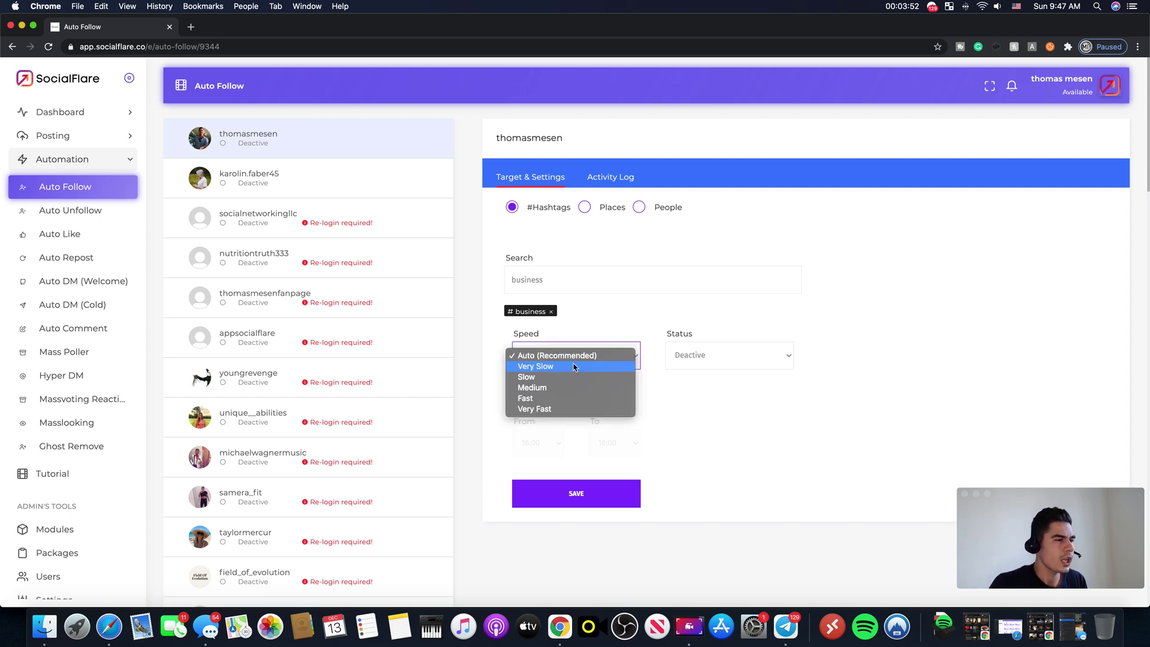
pyautogui.click(574, 367)
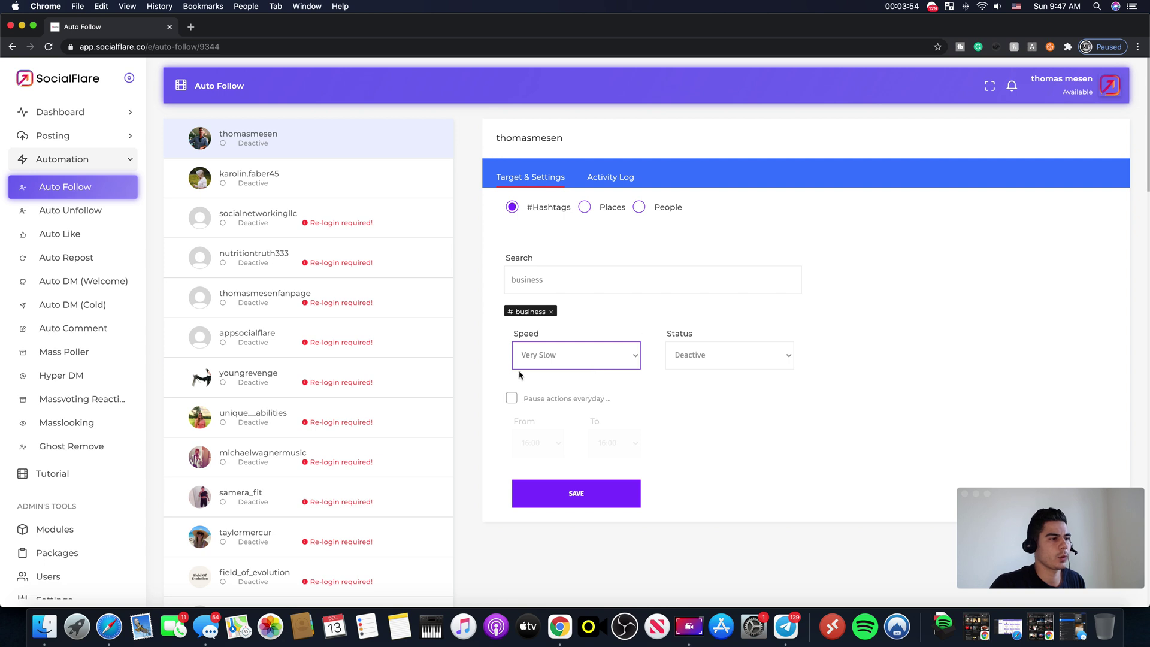
pyautogui.click(512, 398)
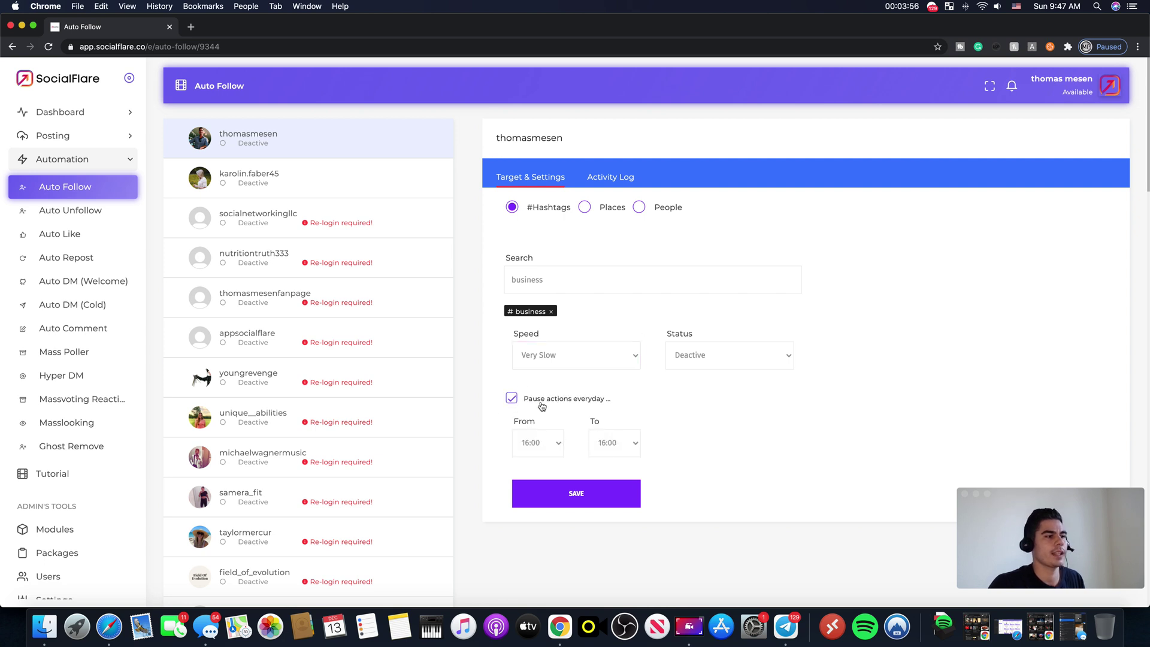
pyautogui.click(539, 443)
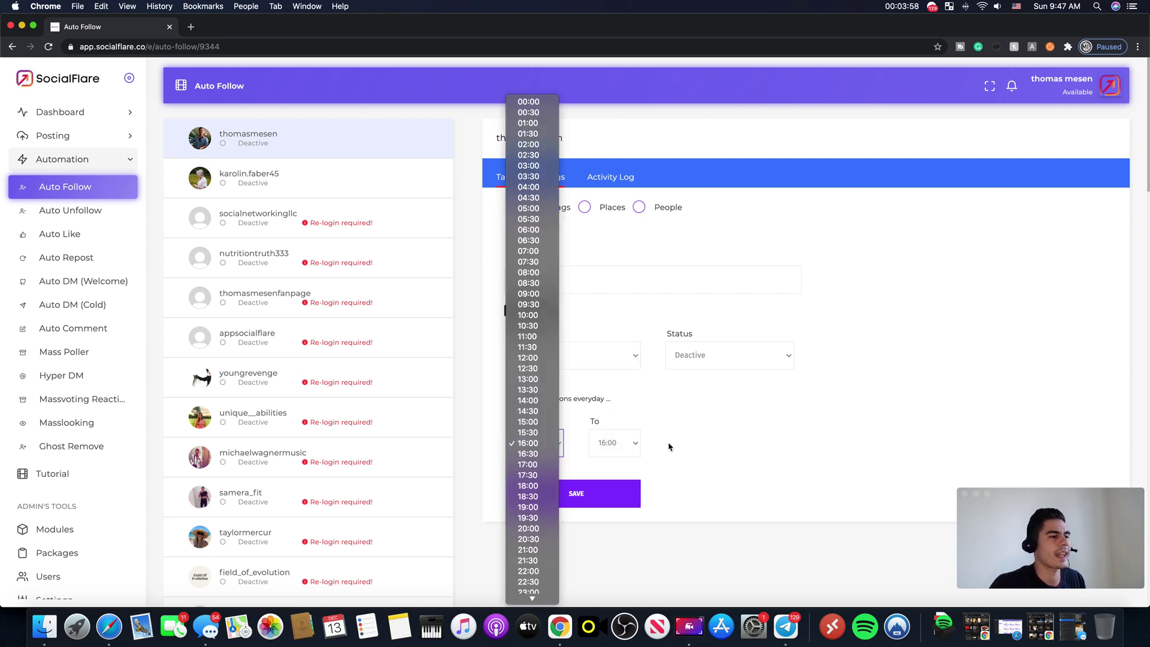
pyautogui.click(558, 443)
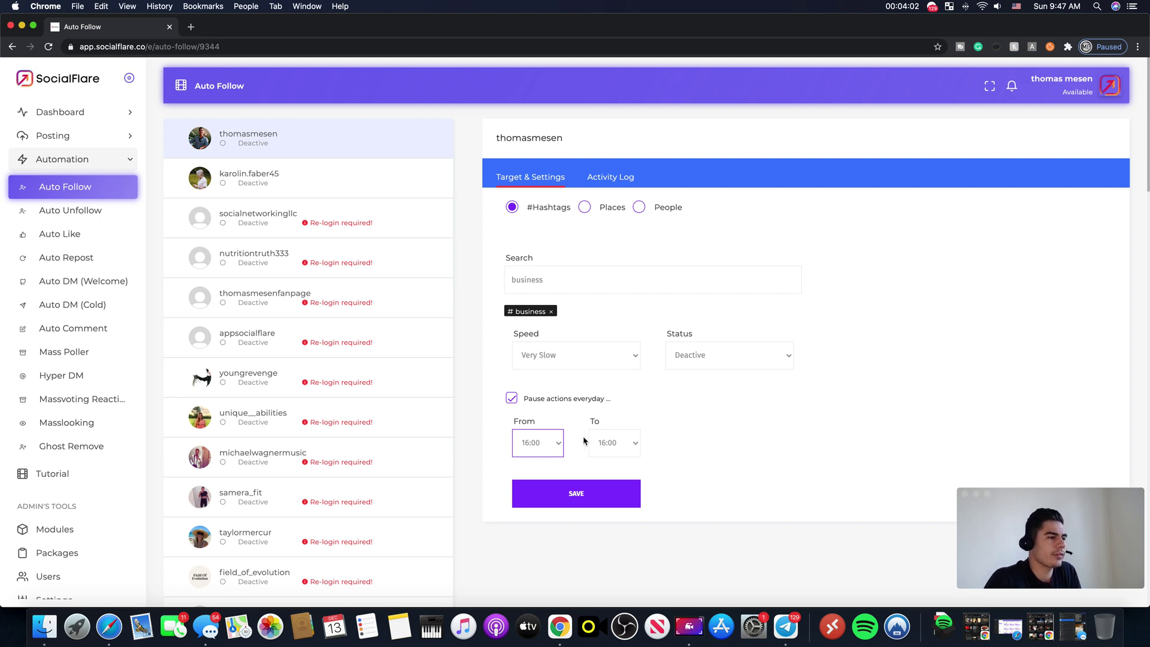
pyautogui.click(519, 443)
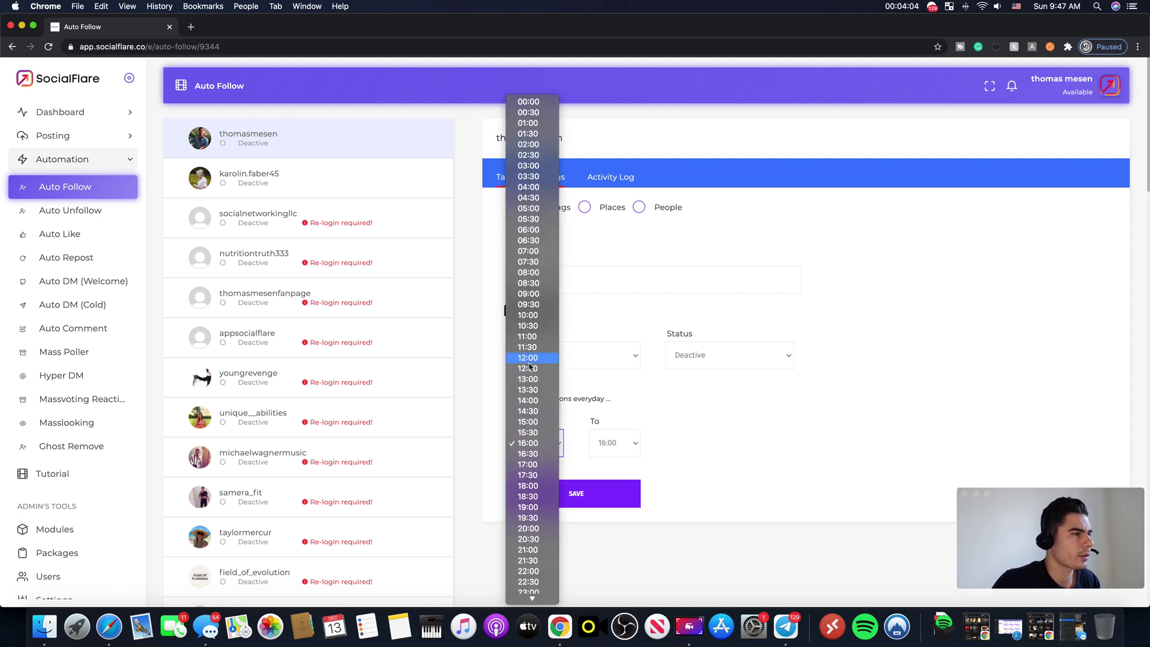
pyautogui.click(546, 102)
# Step: End the daily pause at 02:00, leaving the status Deactive
pyautogui.click(614, 443)
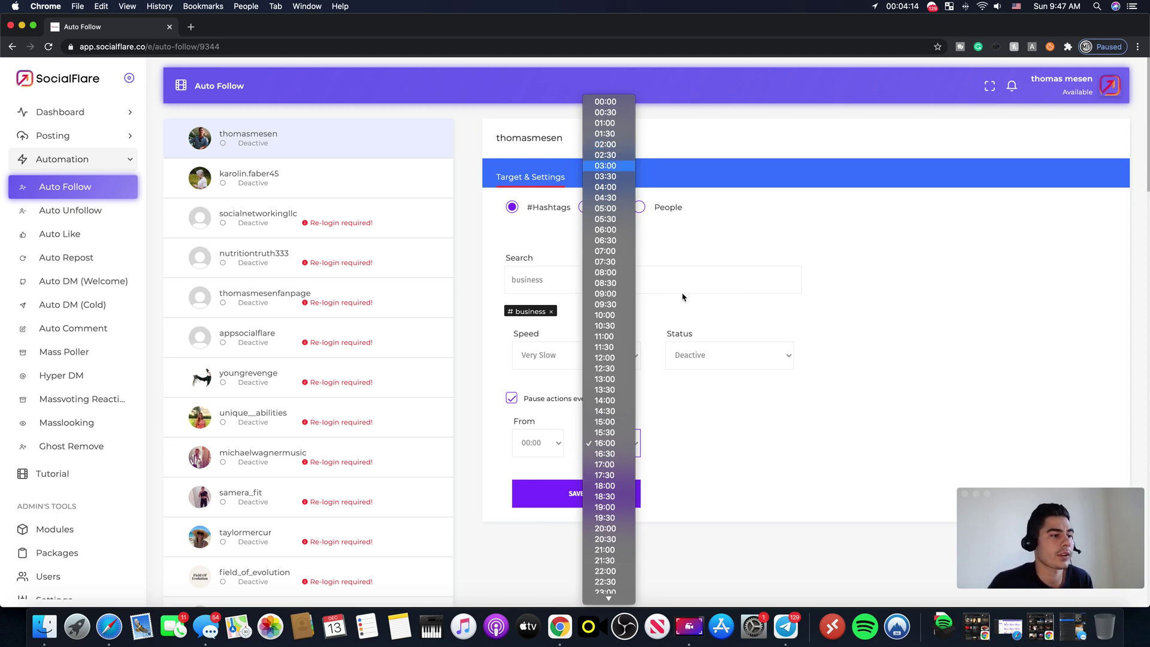
pyautogui.click(605, 443)
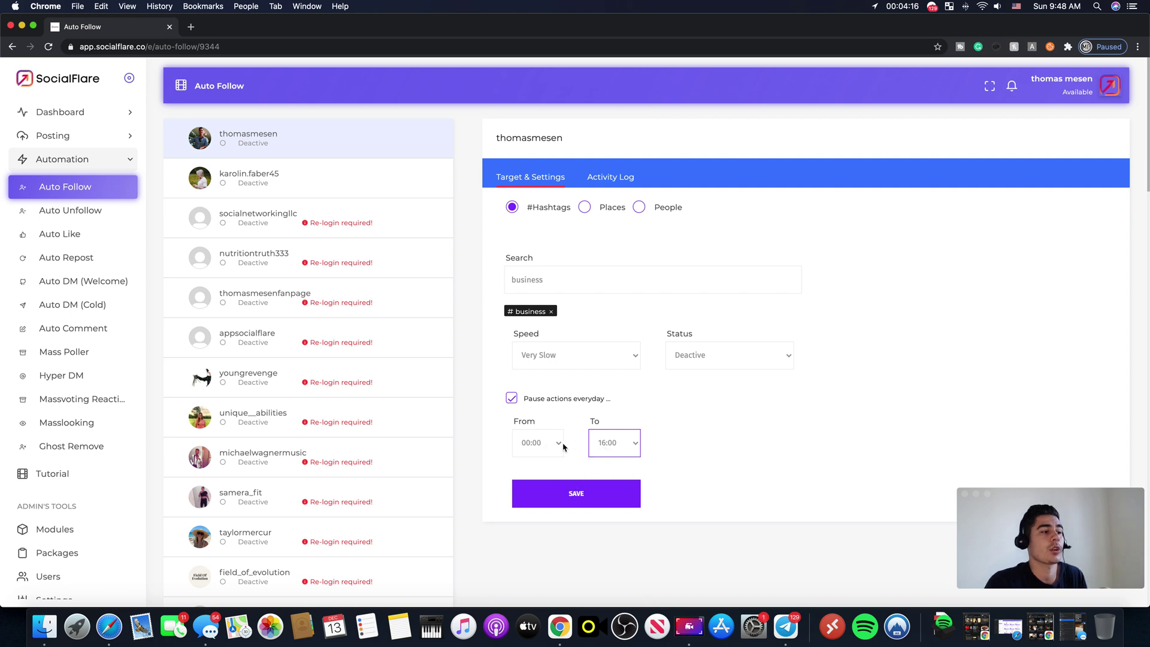
pyautogui.click(626, 454)
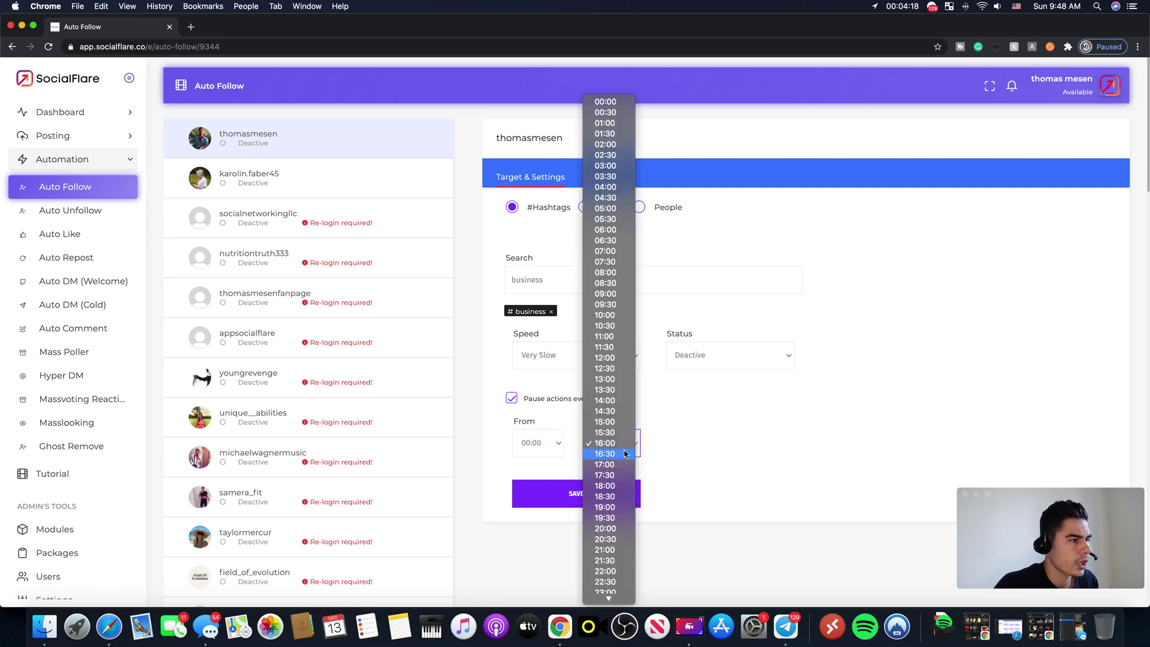
pyautogui.click(612, 145)
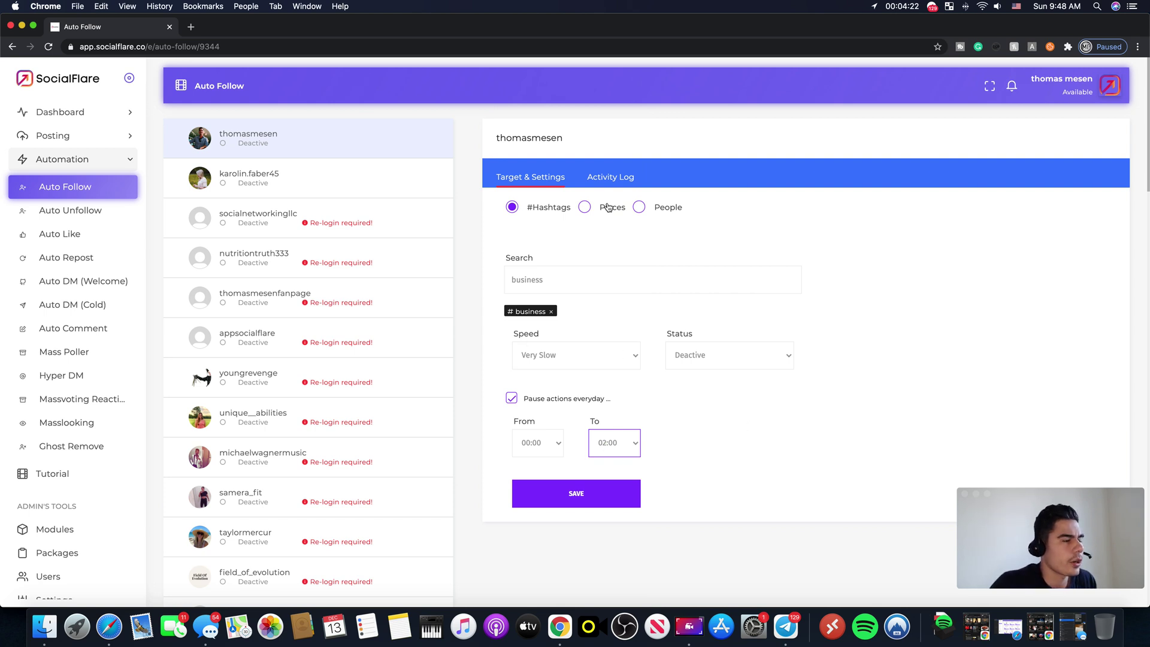
pyautogui.click(725, 356)
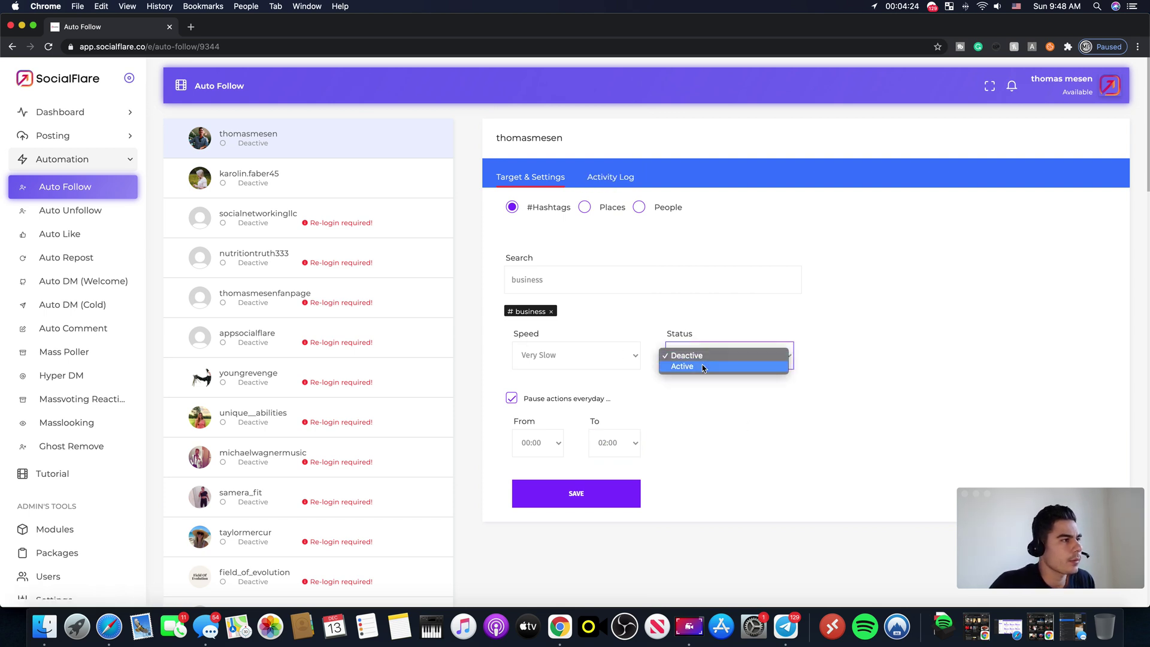
pyautogui.click(852, 299)
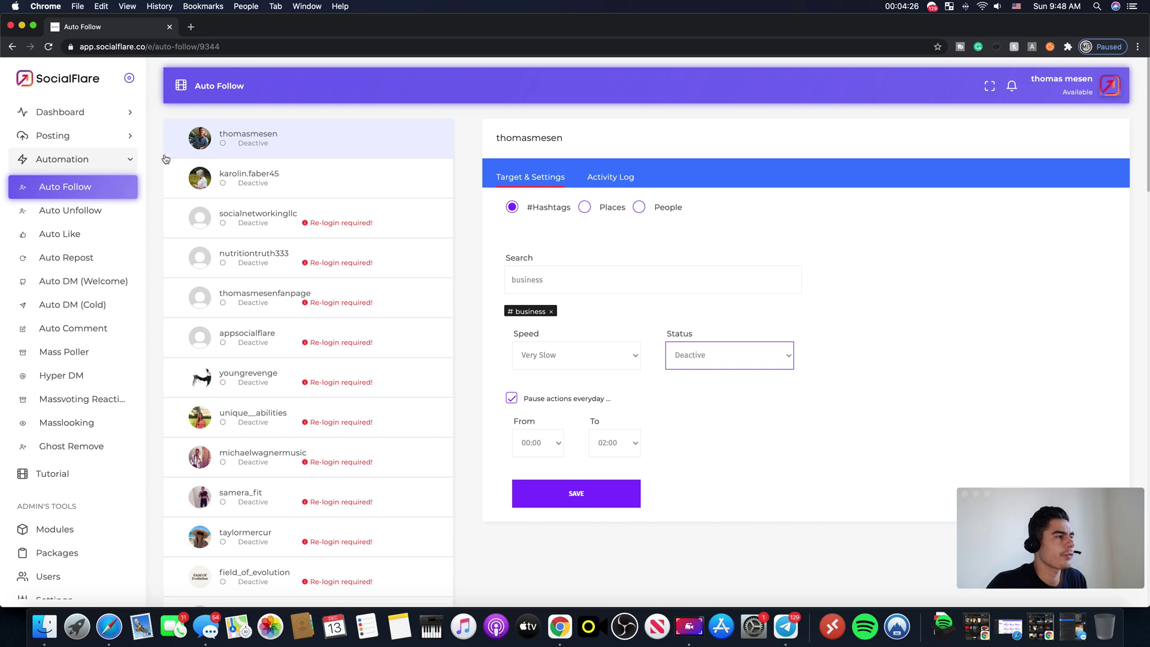
# Step: Browse the first account's Ghost Remove settings, then return to Auto Follow
pyautogui.click(90, 446)
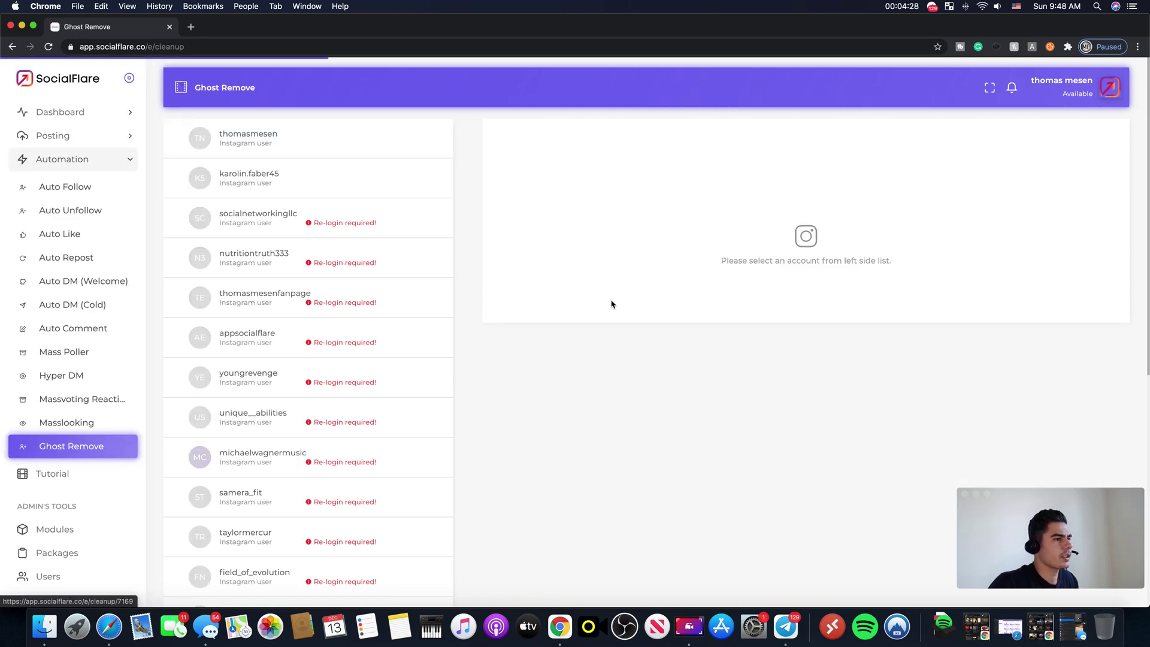
pyautogui.click(264, 153)
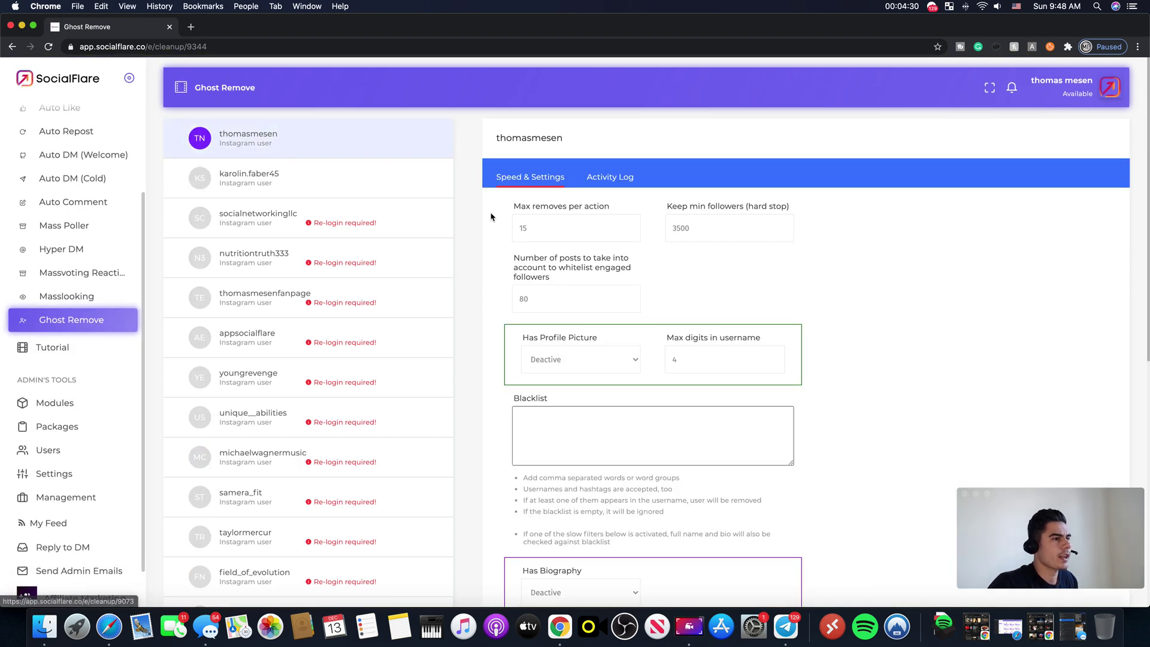
pyautogui.scroll(-10, 777, 358)
pyautogui.scroll(10, 599, 419)
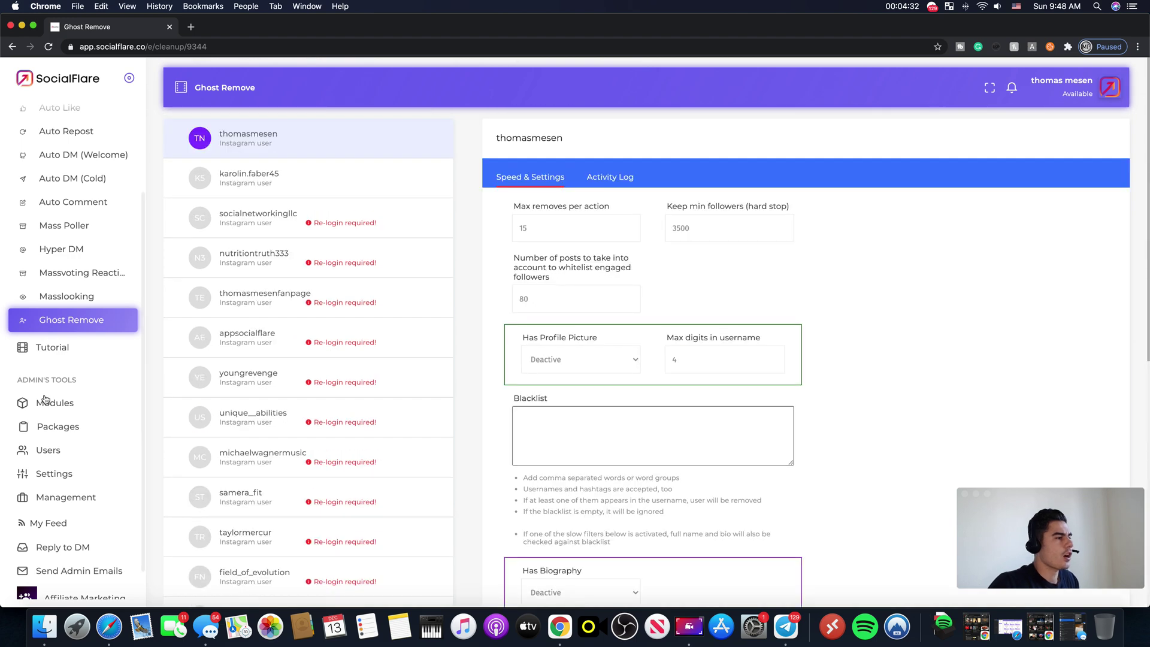
pyautogui.scroll(3, 54, 360)
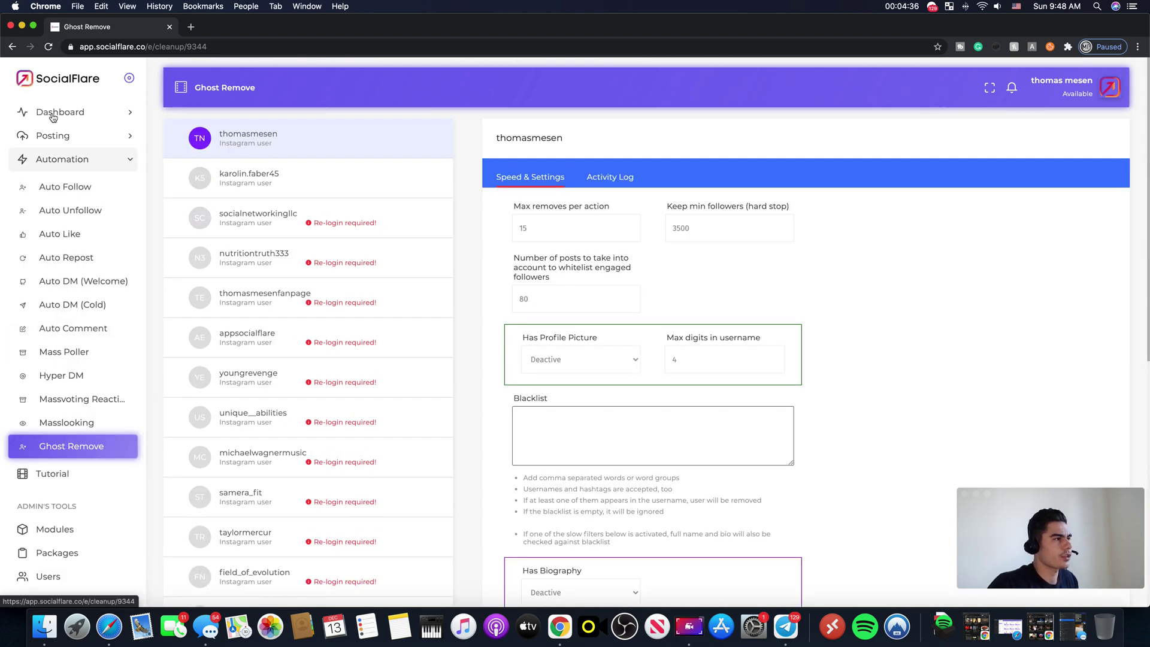
pyautogui.click(117, 188)
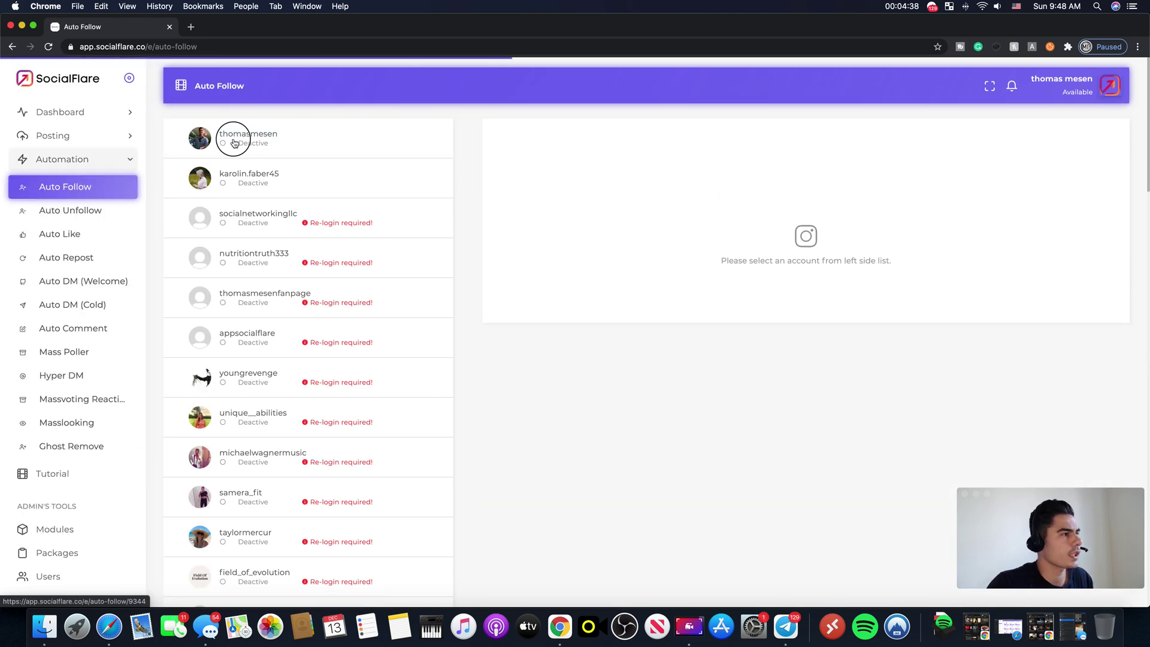
# Step: Reopen the first account's Auto Follow settings and pick #business from the hashtag suggestions
pyautogui.click(232, 134)
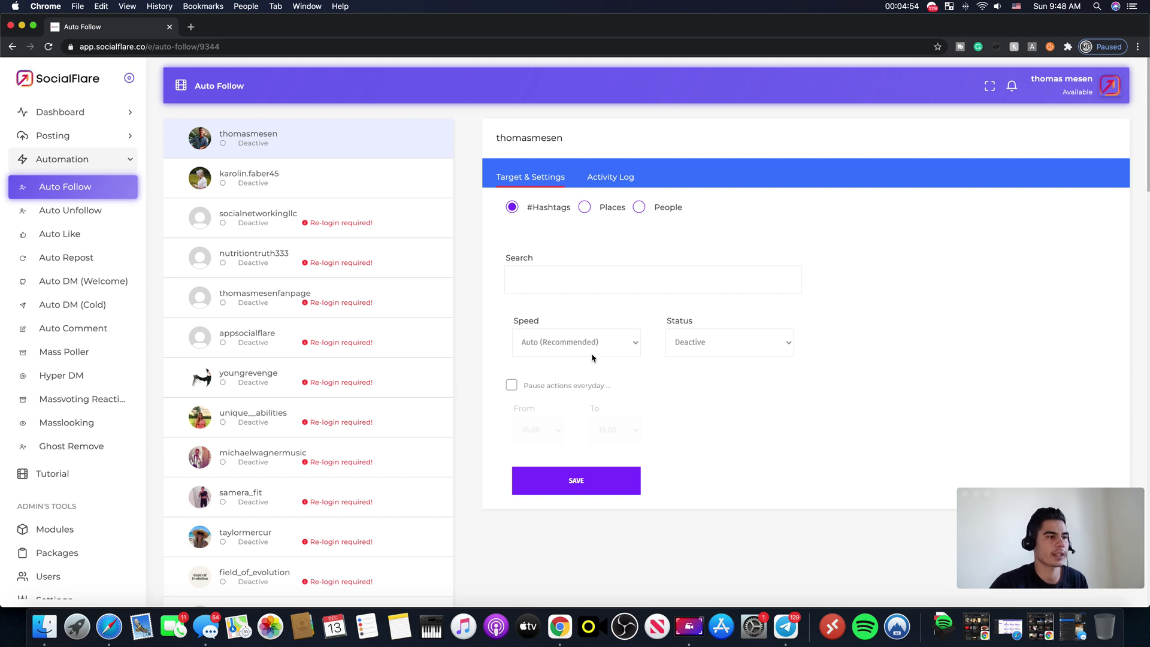
pyautogui.click(263, 147)
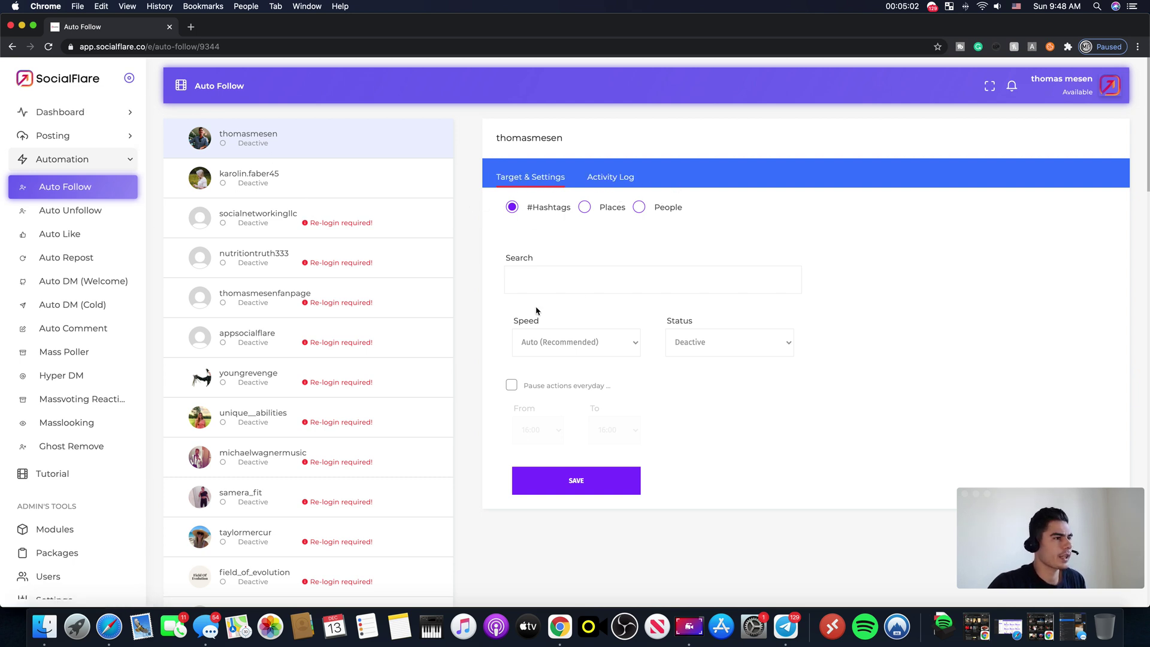
pyautogui.click(543, 277)
pyautogui.write('bu')
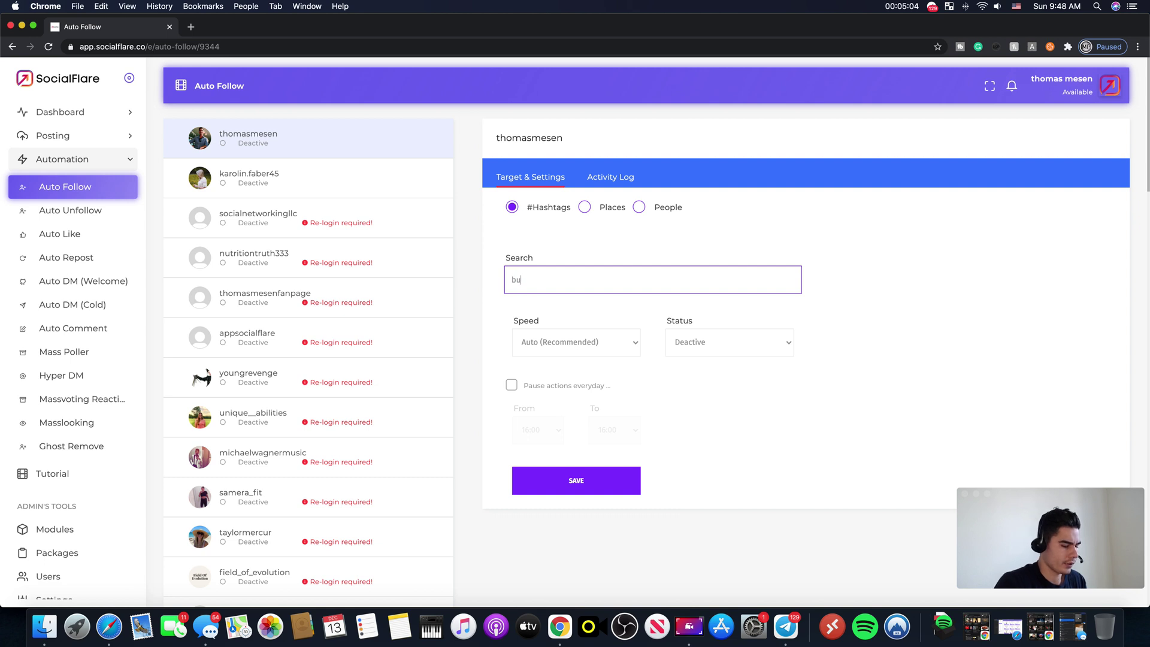
pyautogui.write('siness')
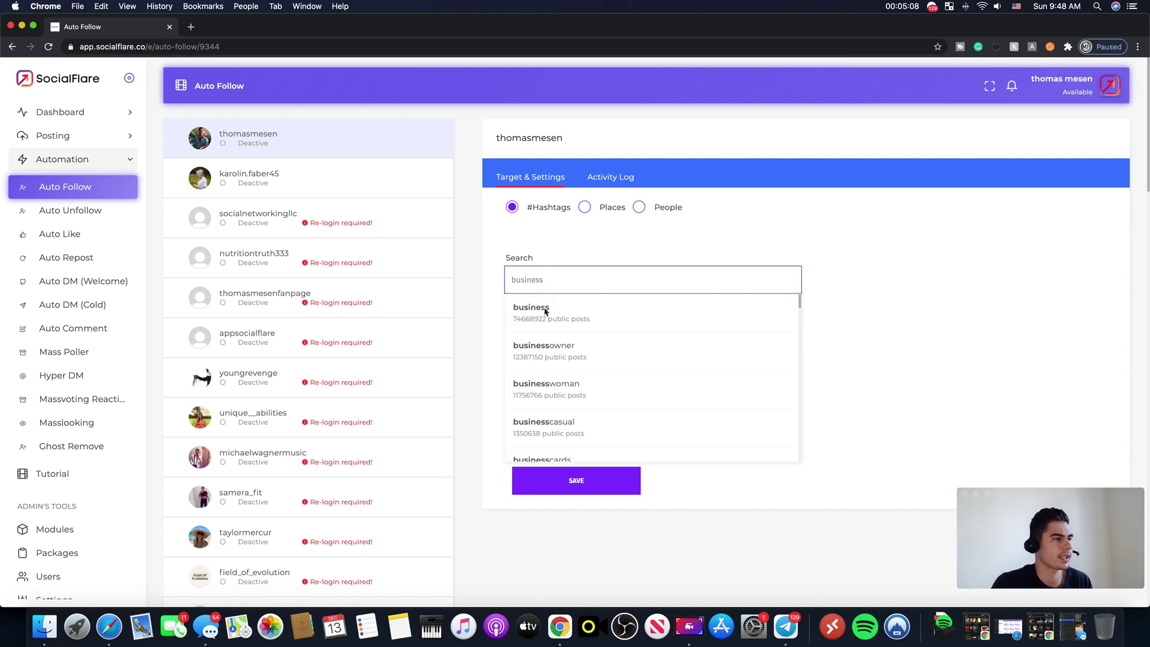
pyautogui.click(546, 311)
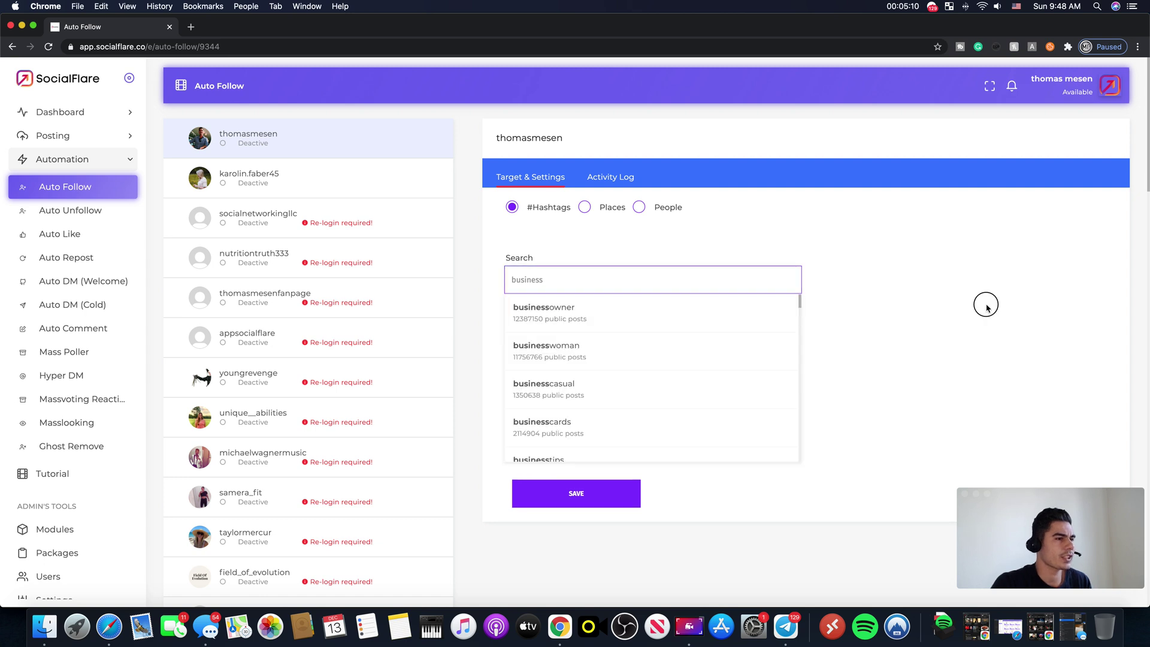
pyautogui.click(987, 307)
# Step: Add #ladyboss and #bossbabe as hashtag targets and set speed to Very Slow
pyautogui.doubleClick(554, 284)
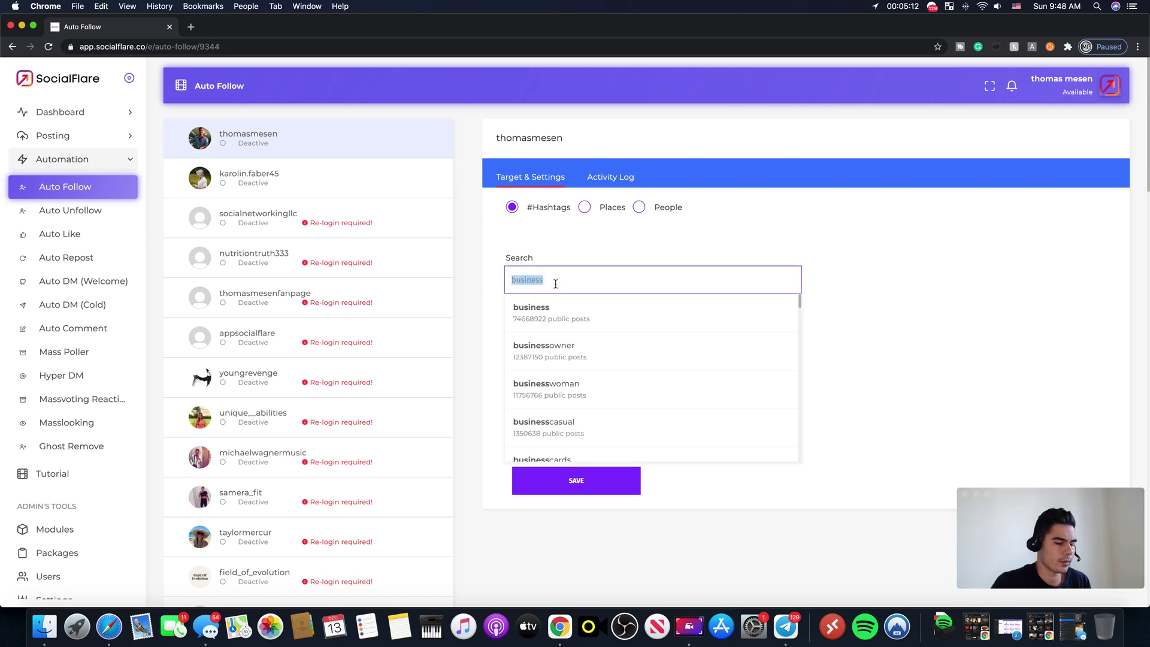
pyautogui.press('BackSpace')
pyautogui.write('lady')
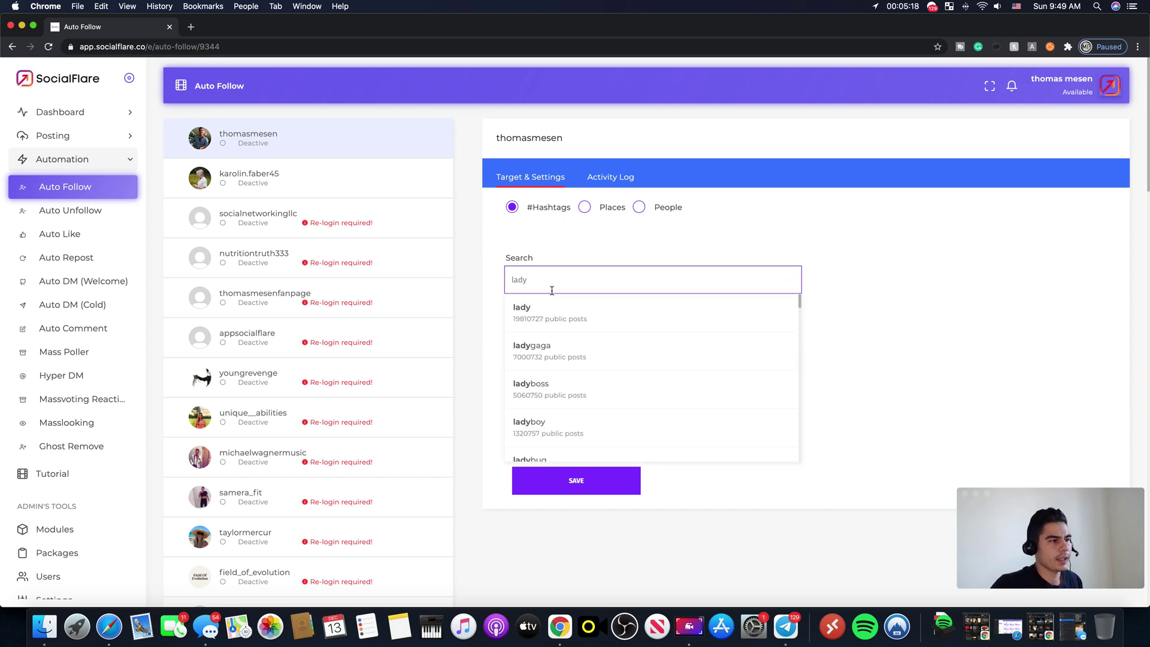
pyautogui.click(545, 388)
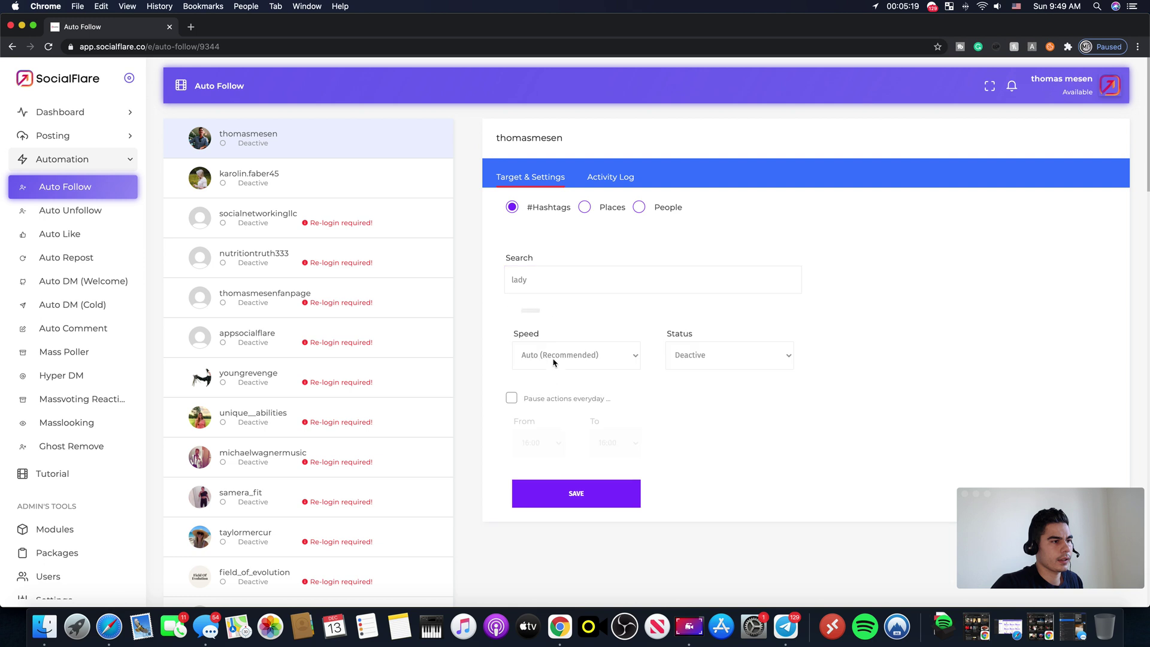
pyautogui.click(570, 278)
pyautogui.press('BackSpace')
pyautogui.write('boss')
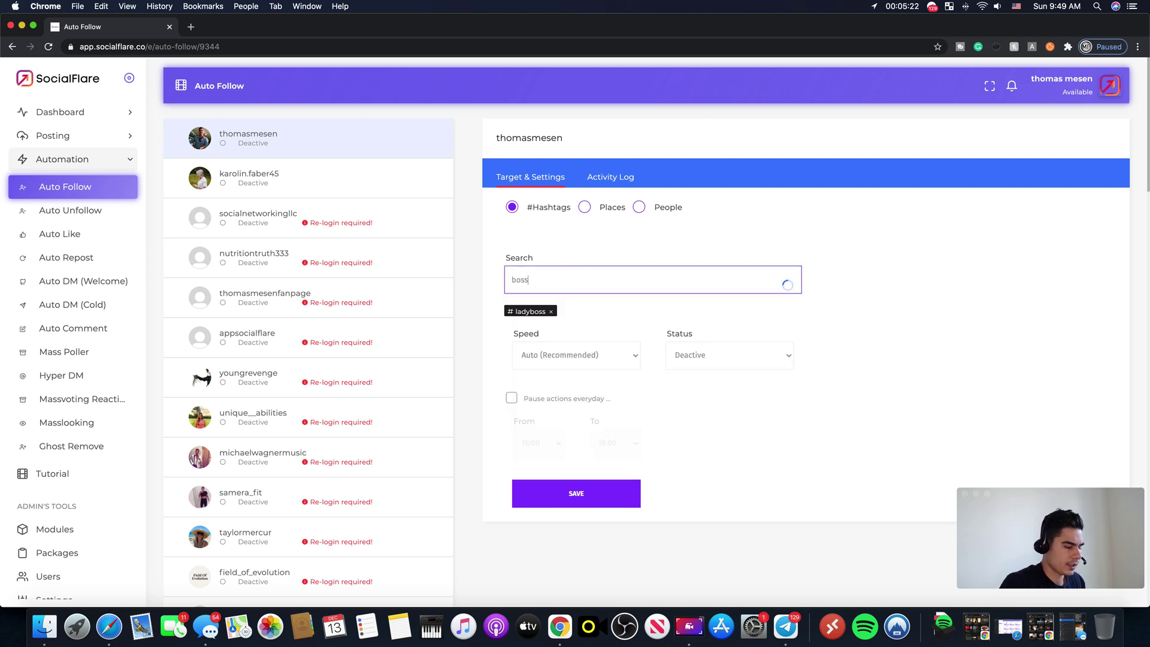
pyautogui.write('babe')
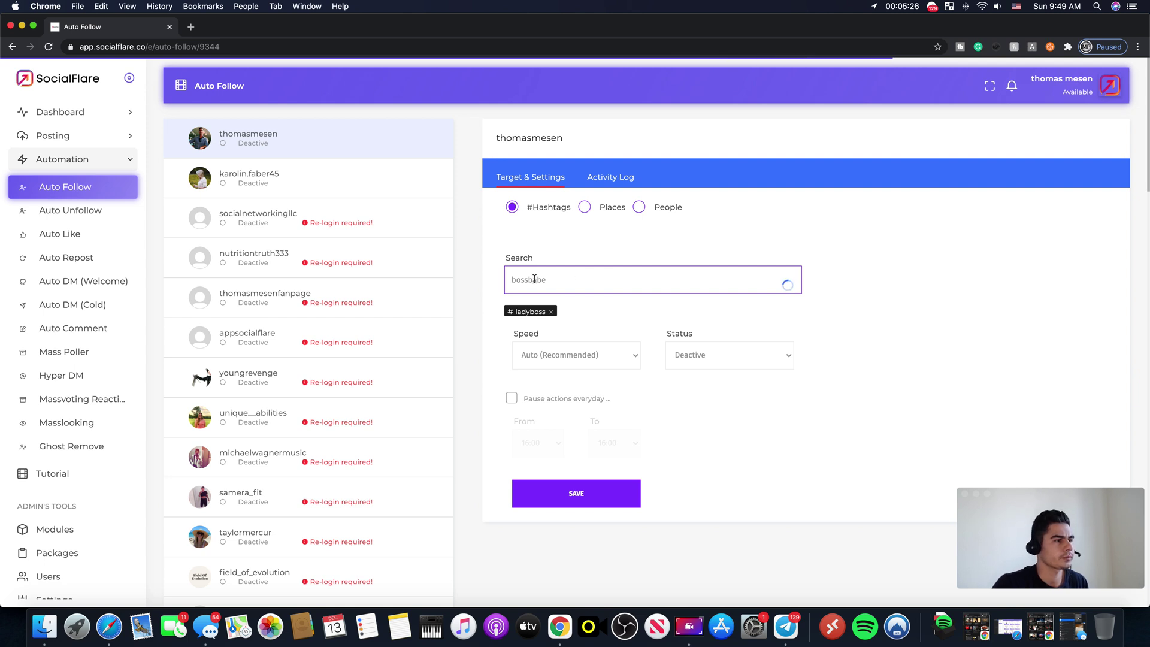
pyautogui.click(592, 311)
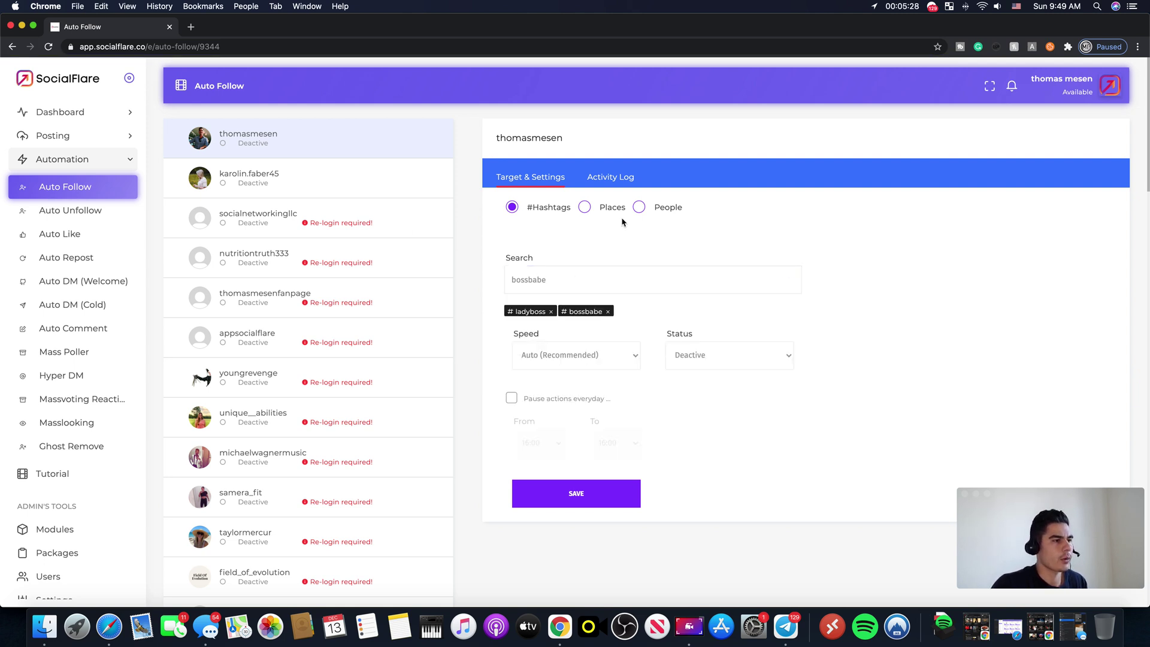
pyautogui.click(627, 357)
pyautogui.click(608, 367)
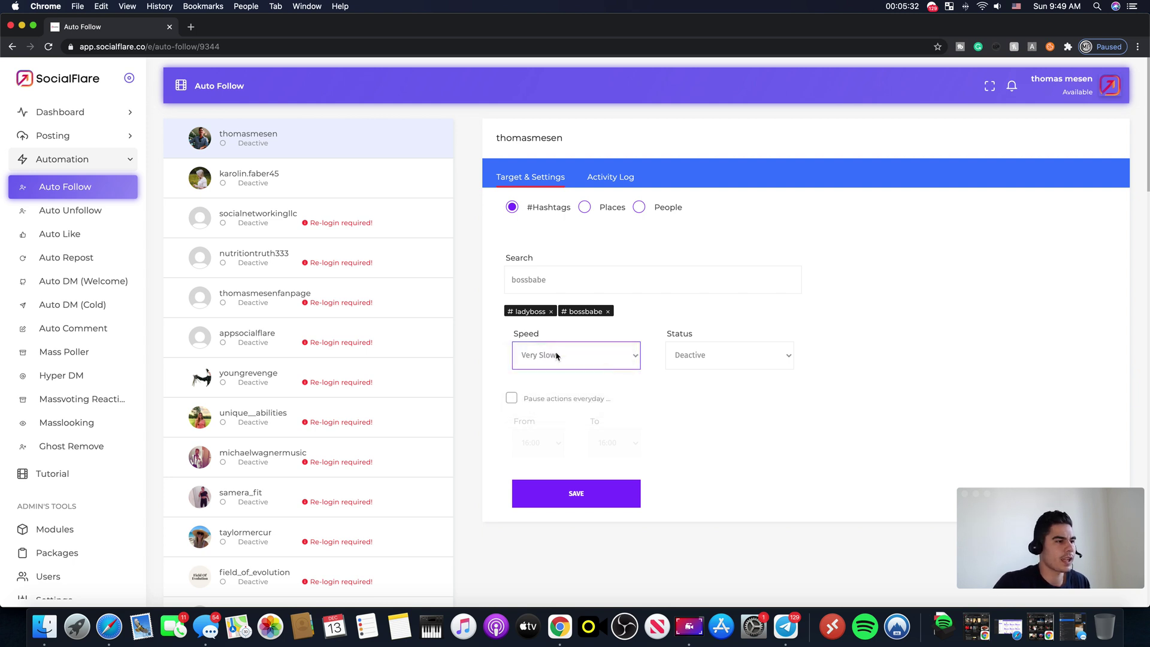
# Step: Leave status Deactive and turn on a daily pause from 00:00 to 02:00
pyautogui.click(742, 353)
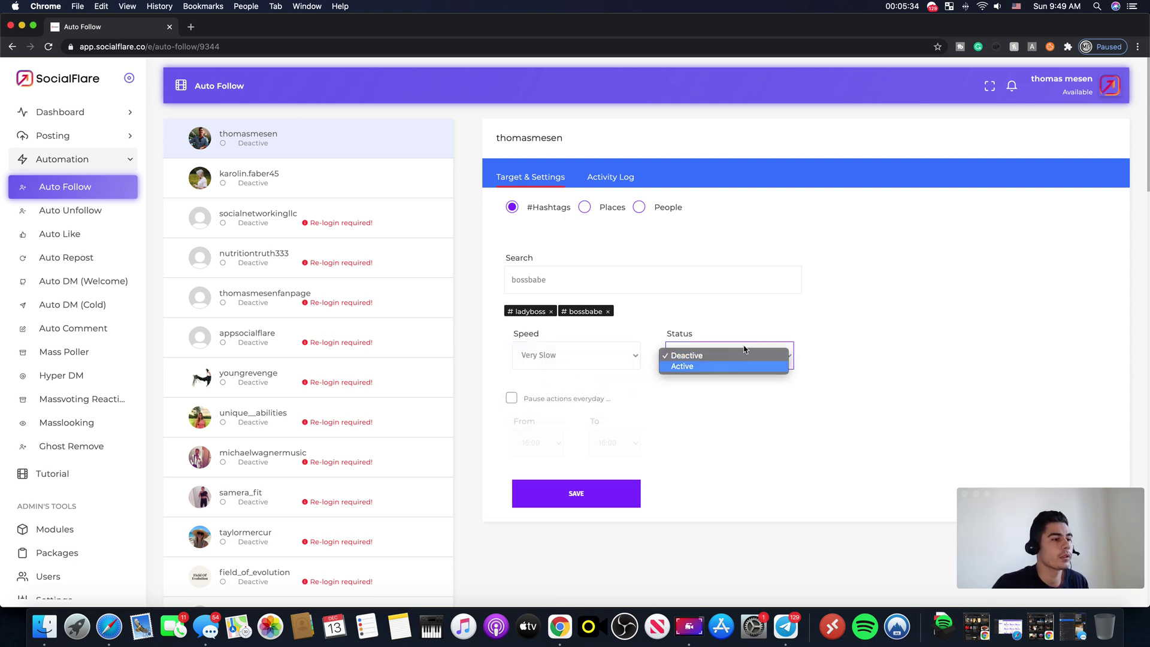
pyautogui.click(688, 354)
pyautogui.click(513, 397)
pyautogui.click(557, 444)
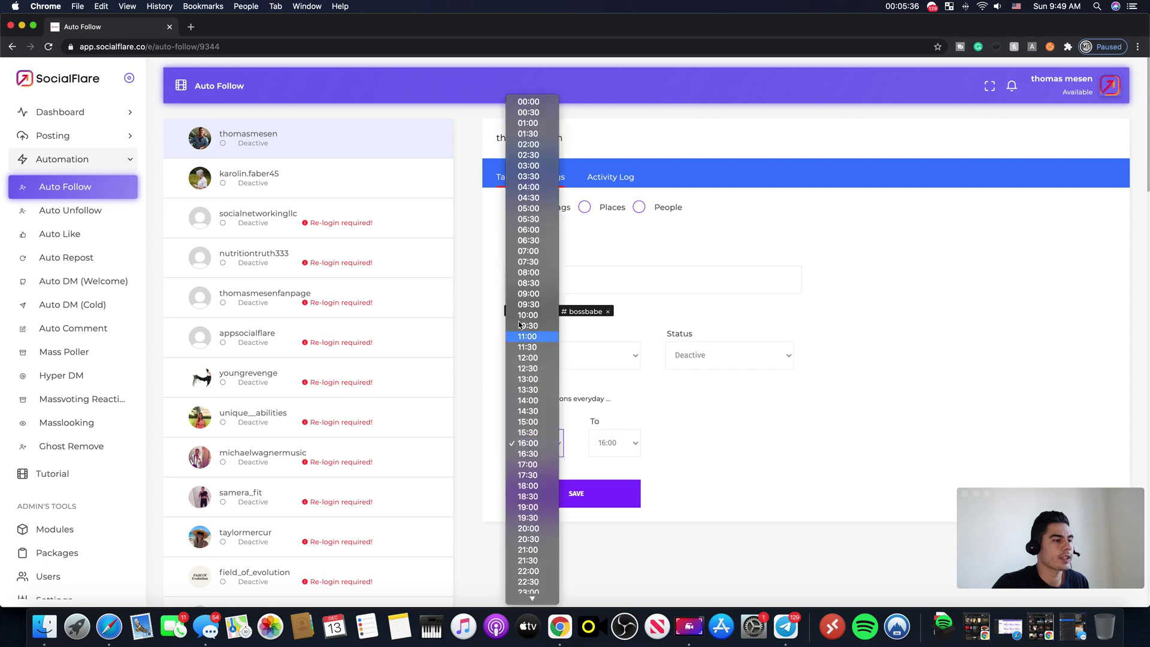
pyautogui.click(544, 105)
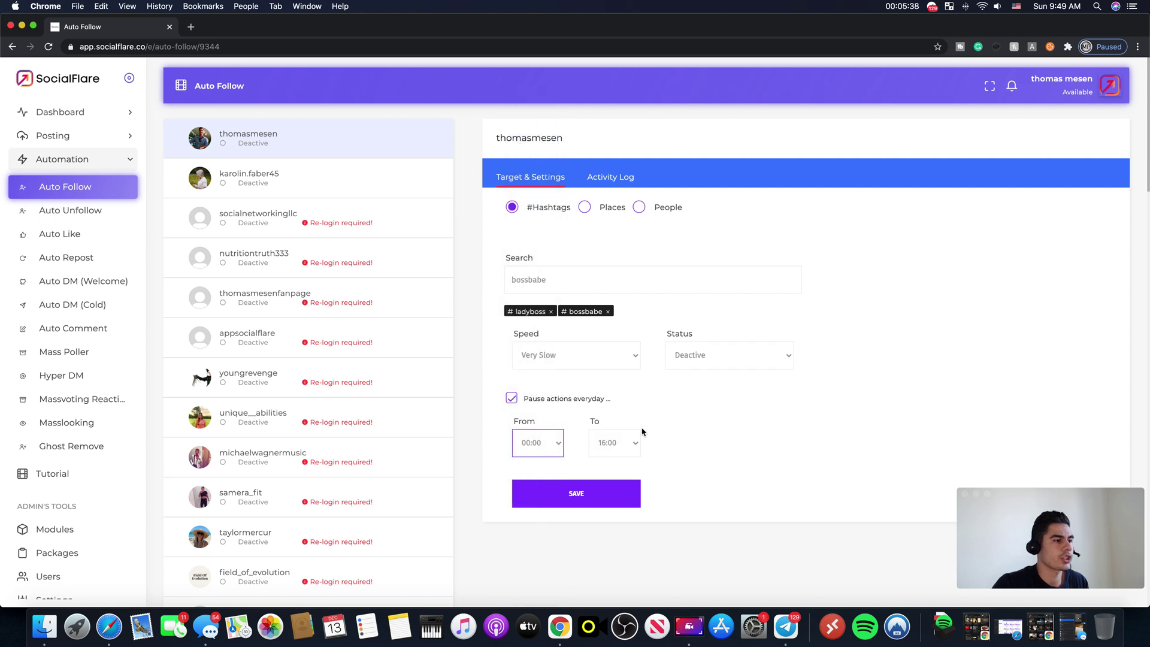
pyautogui.click(609, 449)
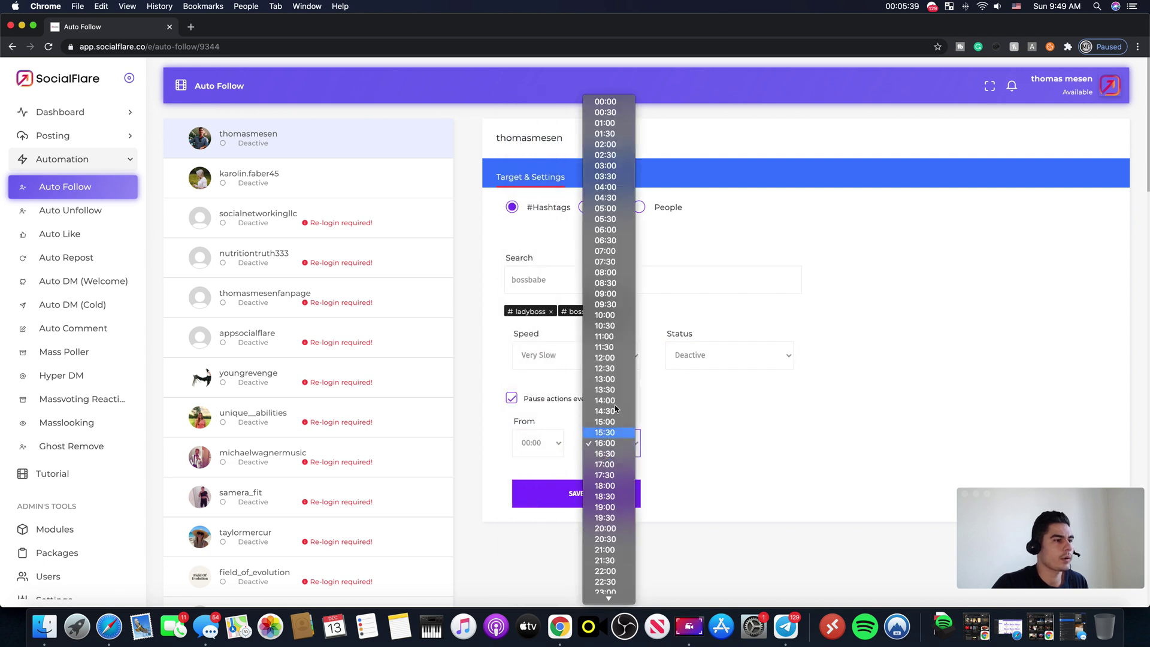
pyautogui.click(613, 151)
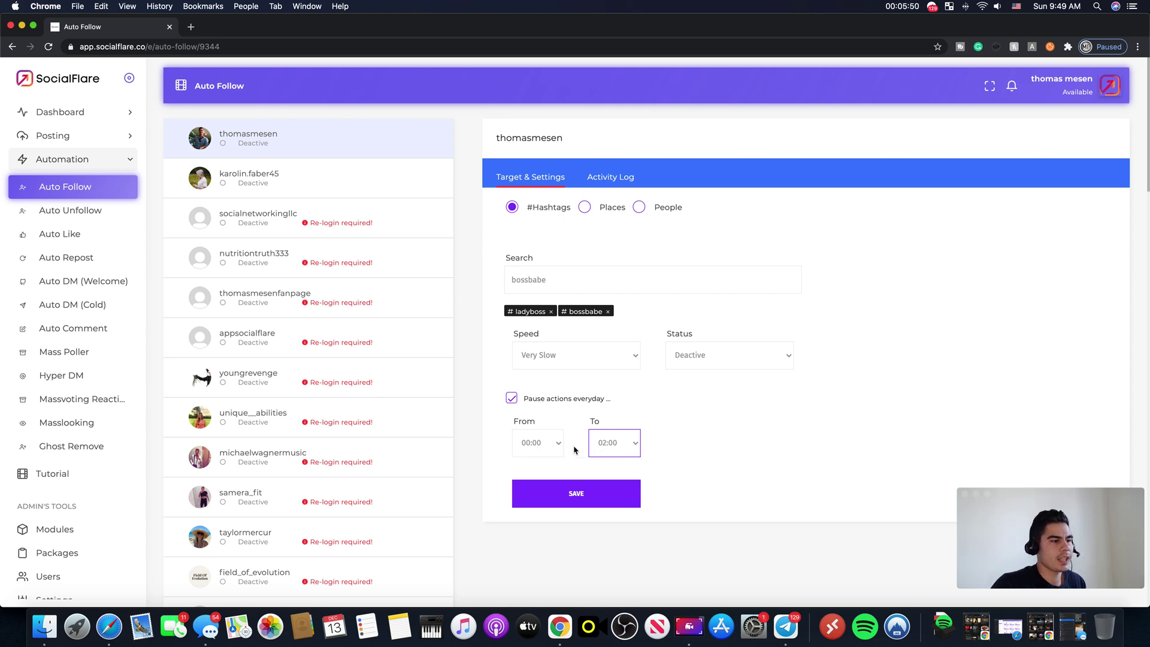
# Step: Change the daily pause to 19:00–21:00 and save the Auto Follow settings
pyautogui.click(542, 443)
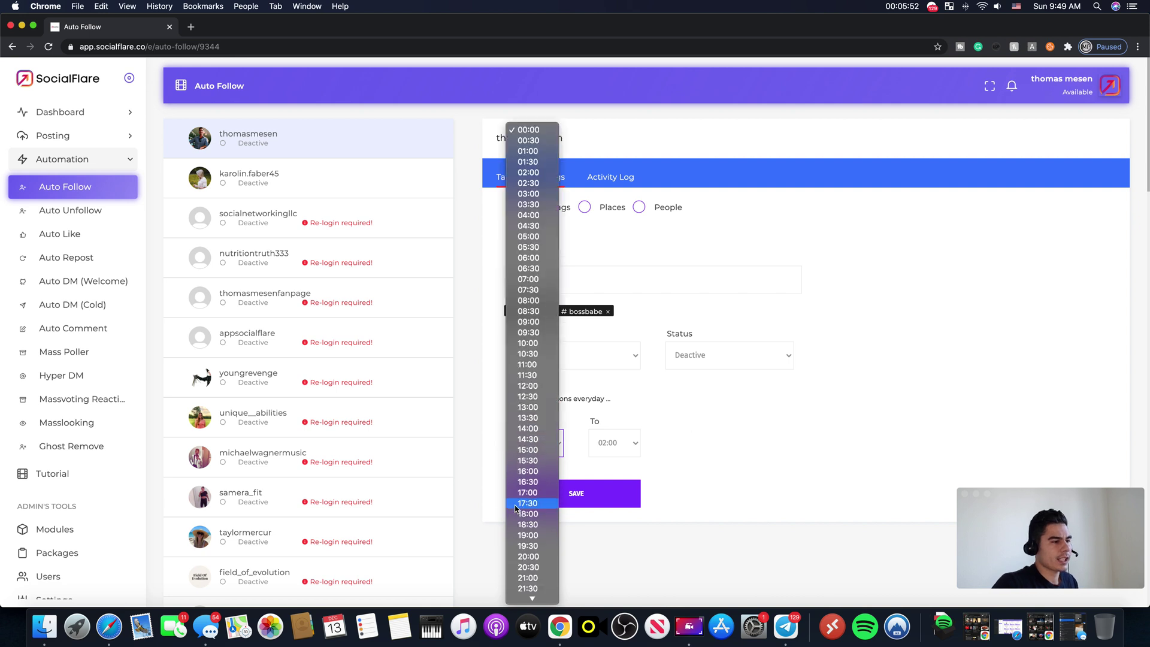
pyautogui.scroll(-2, 515, 508)
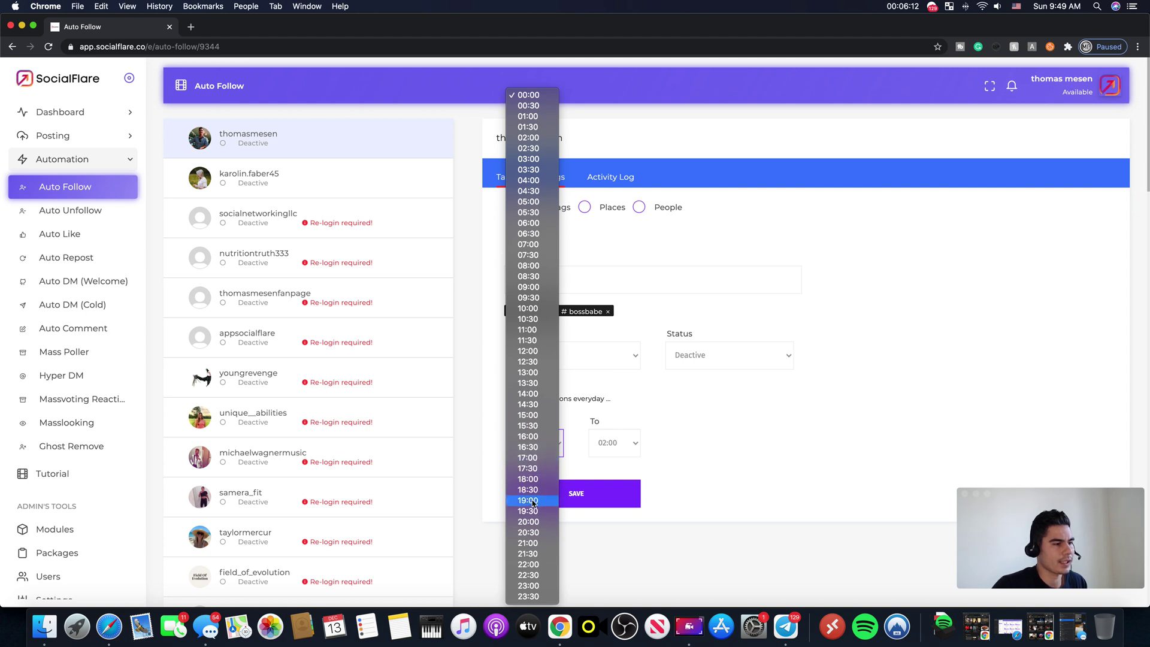
pyautogui.click(532, 501)
pyautogui.click(625, 448)
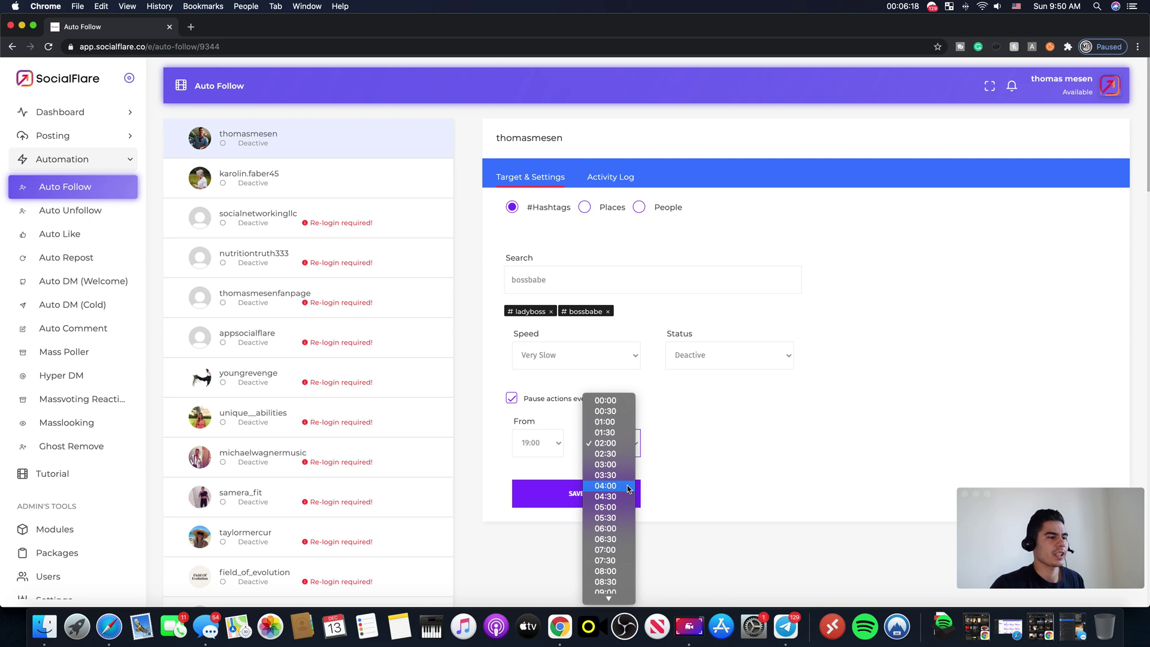
pyautogui.scroll(-5, 627, 490)
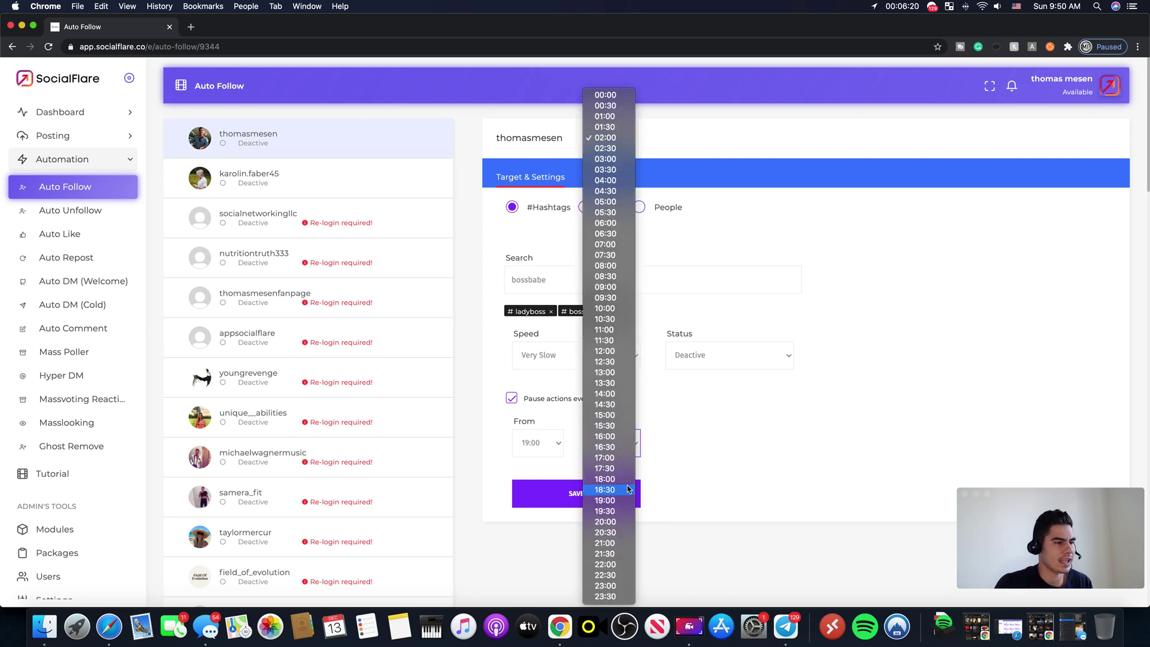
pyautogui.click(621, 523)
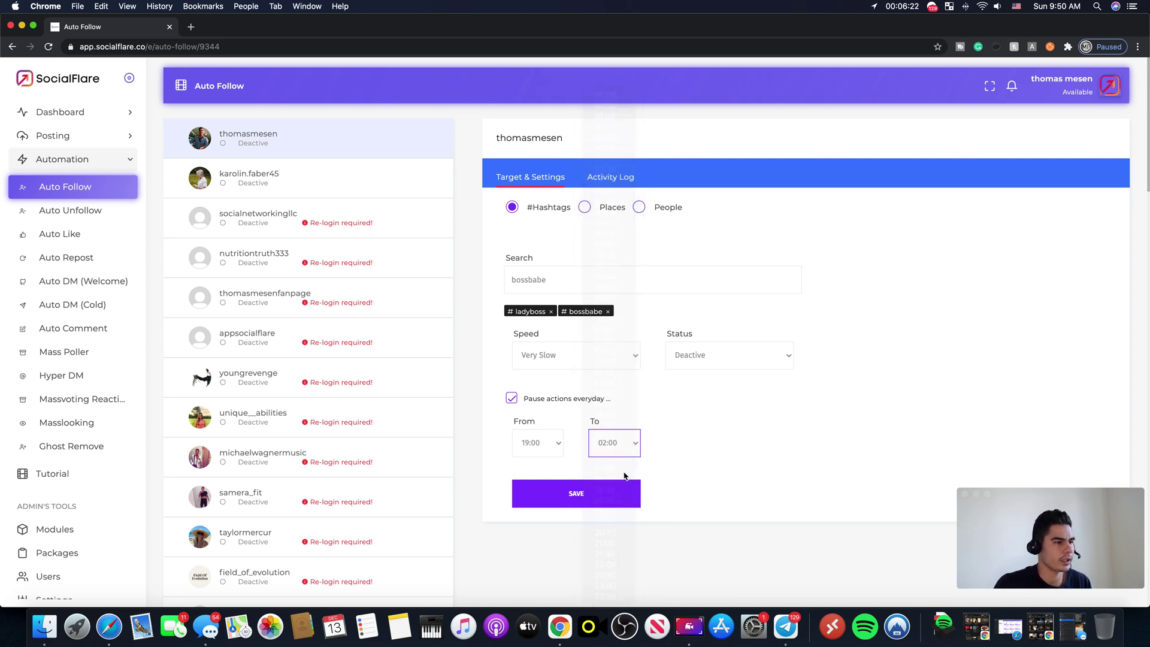
pyautogui.click(624, 449)
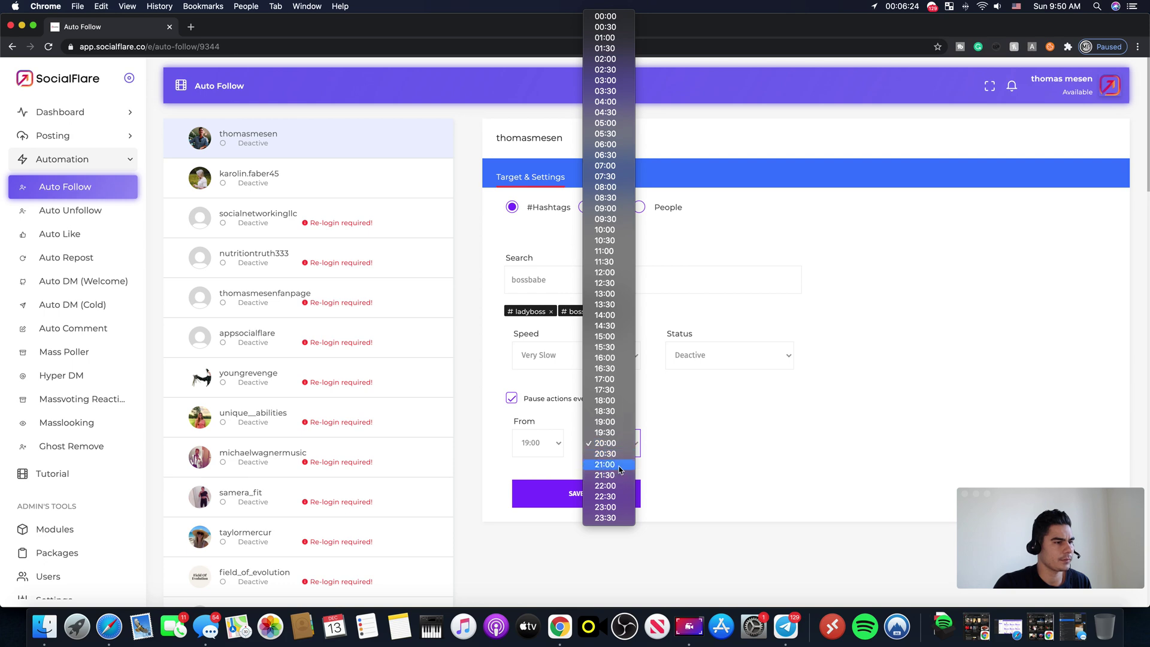
pyautogui.click(624, 466)
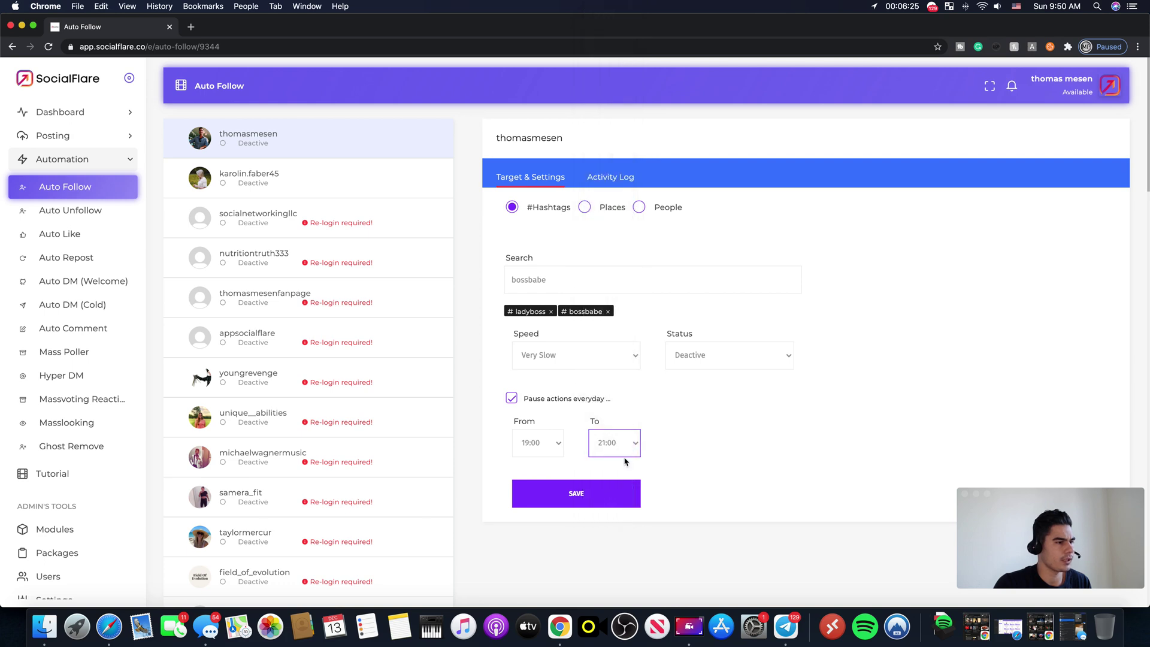
pyautogui.click(582, 498)
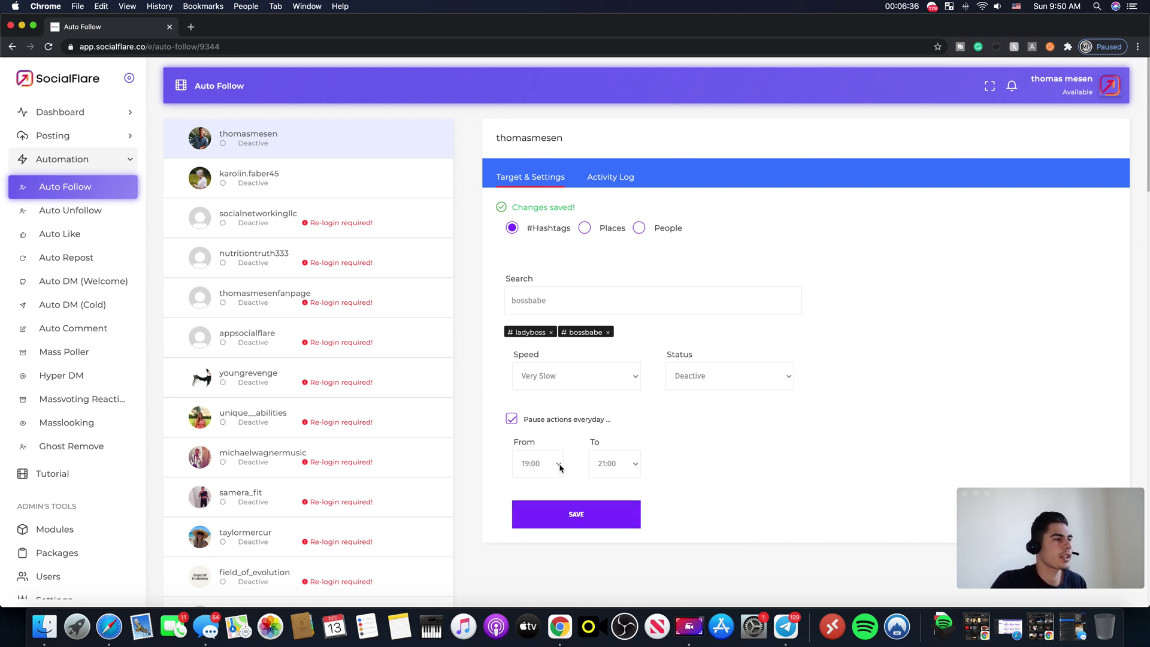
# Step: Set Auto Follow status to Active, keep Very Slow speed, and save twice
pyautogui.click(683, 371)
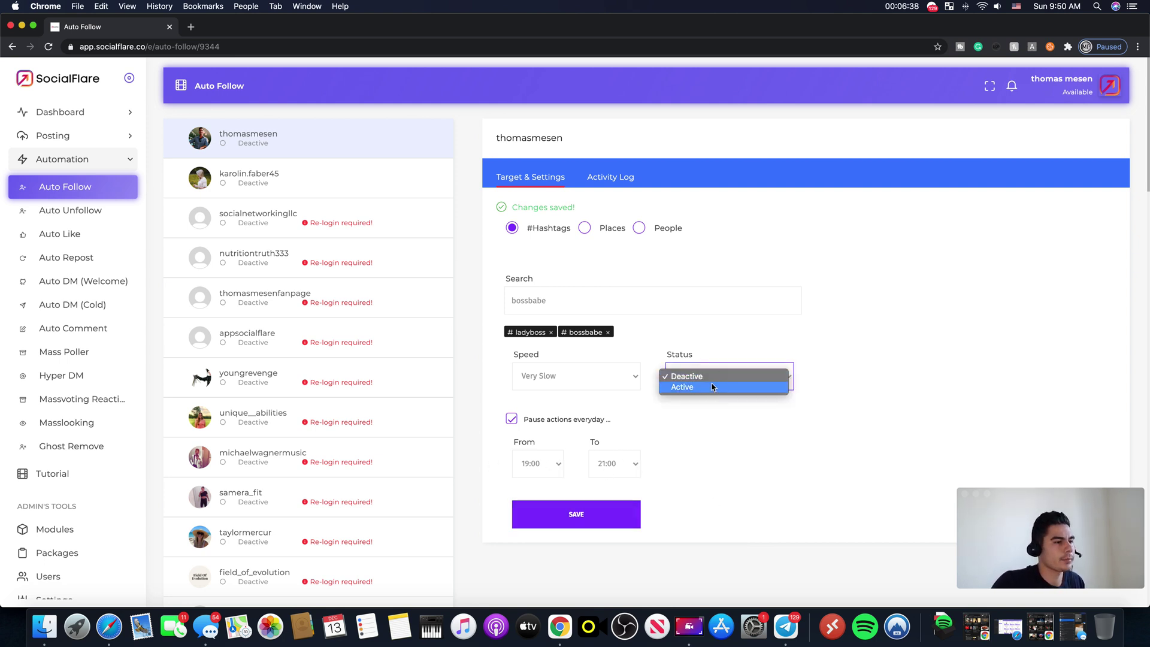
pyautogui.click(719, 387)
pyautogui.click(573, 357)
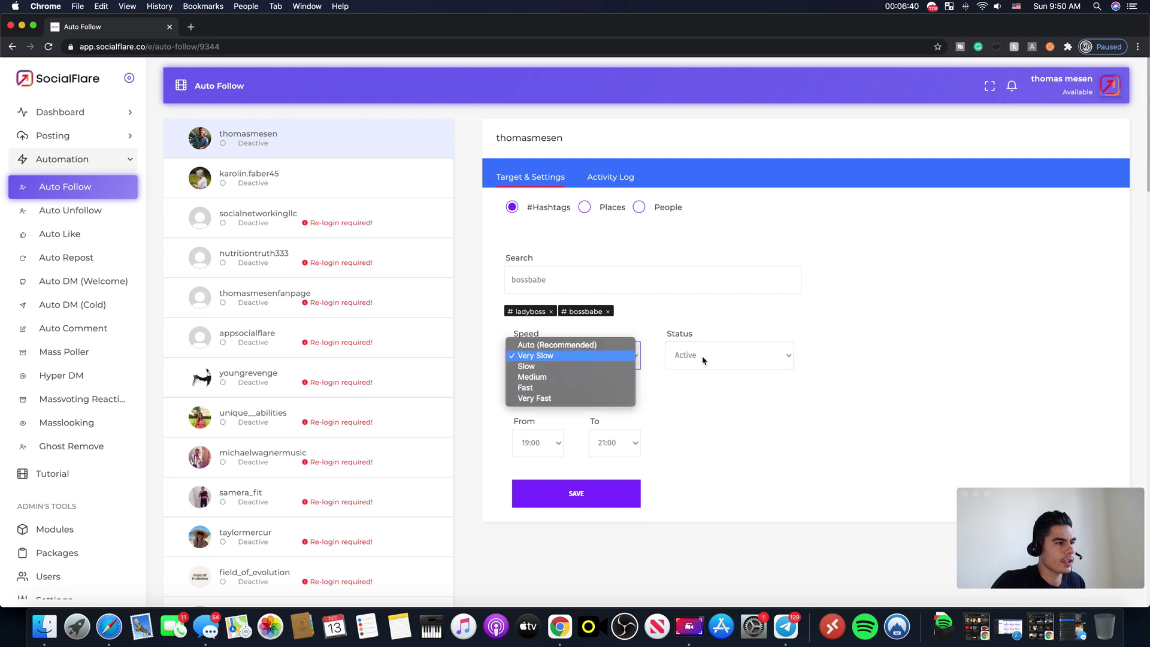
pyautogui.click(574, 357)
pyautogui.click(610, 498)
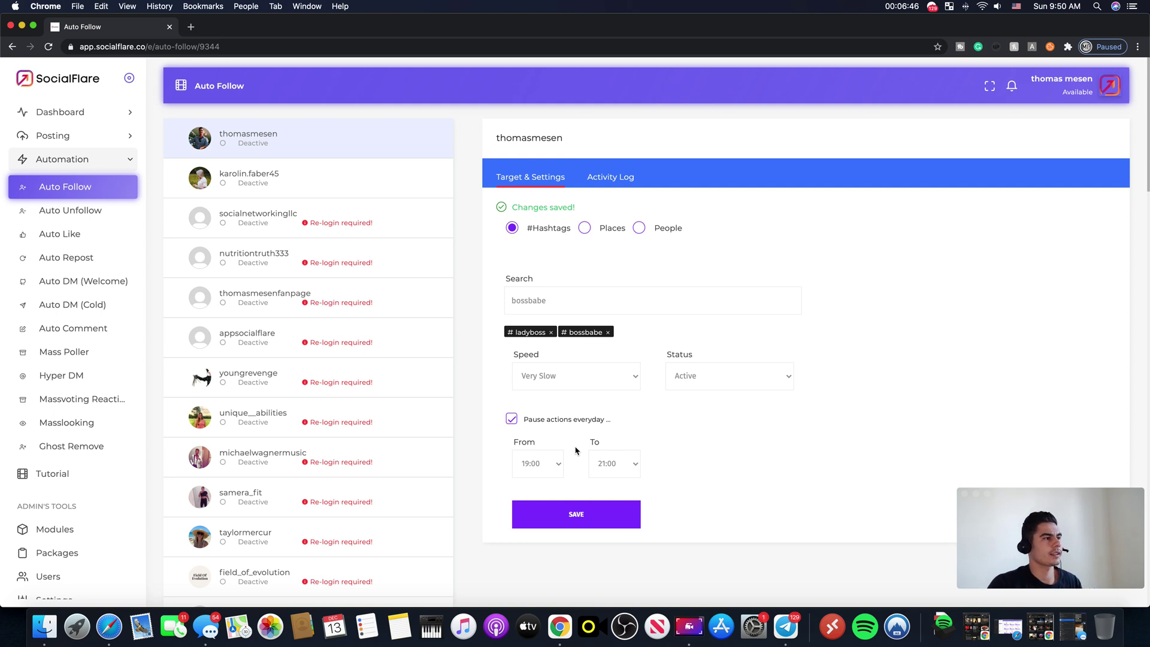
pyautogui.click(588, 514)
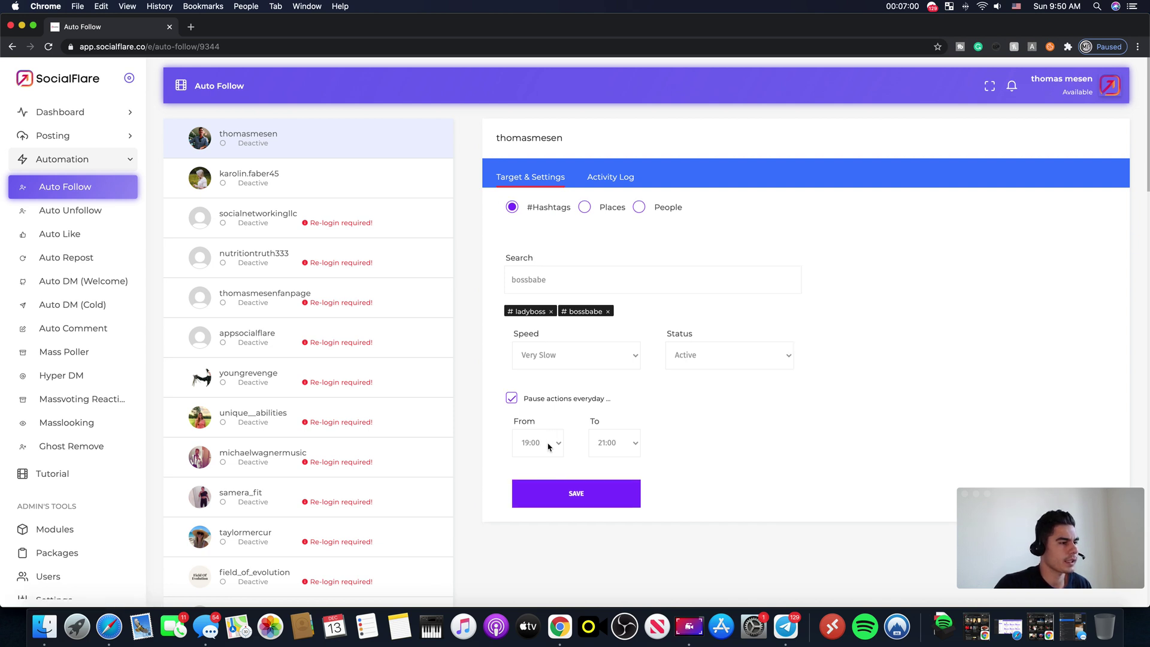
# Step: Change the daily pause to start at 21:00 and end at 19:00
pyautogui.click(548, 447)
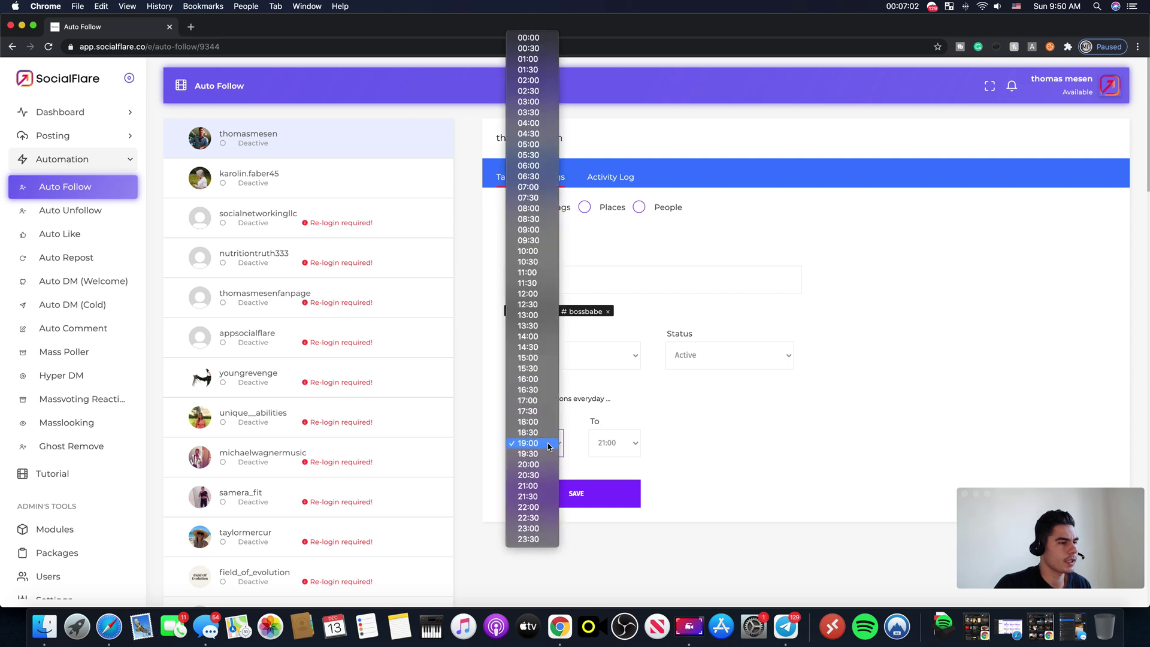
pyautogui.click(541, 485)
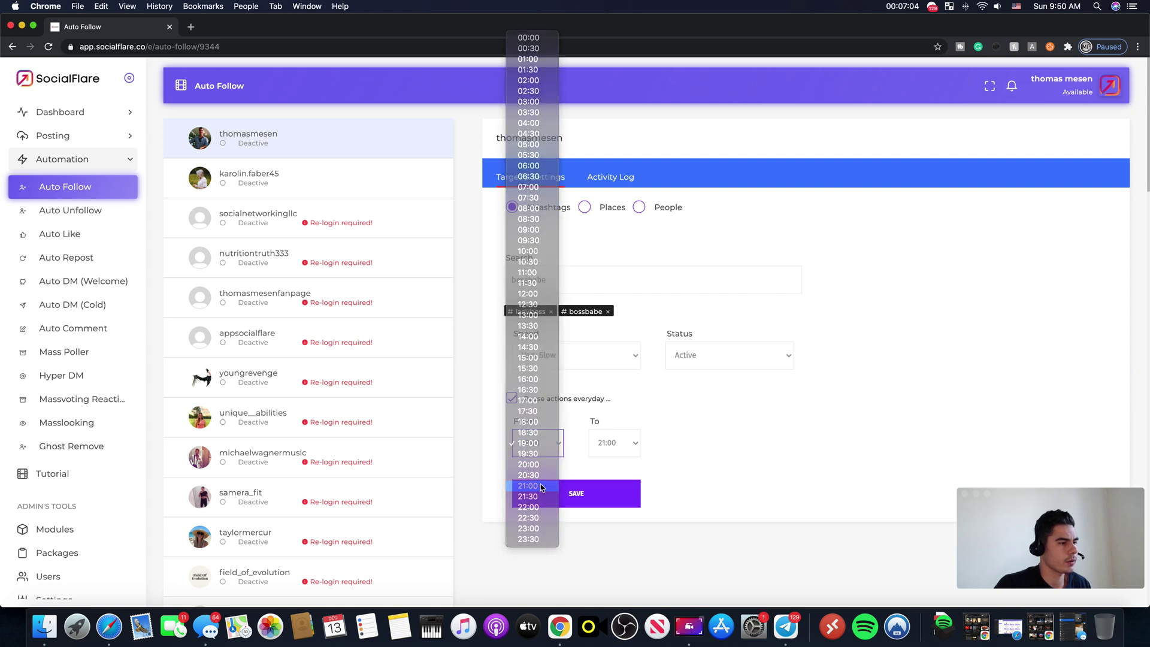
pyautogui.click(612, 450)
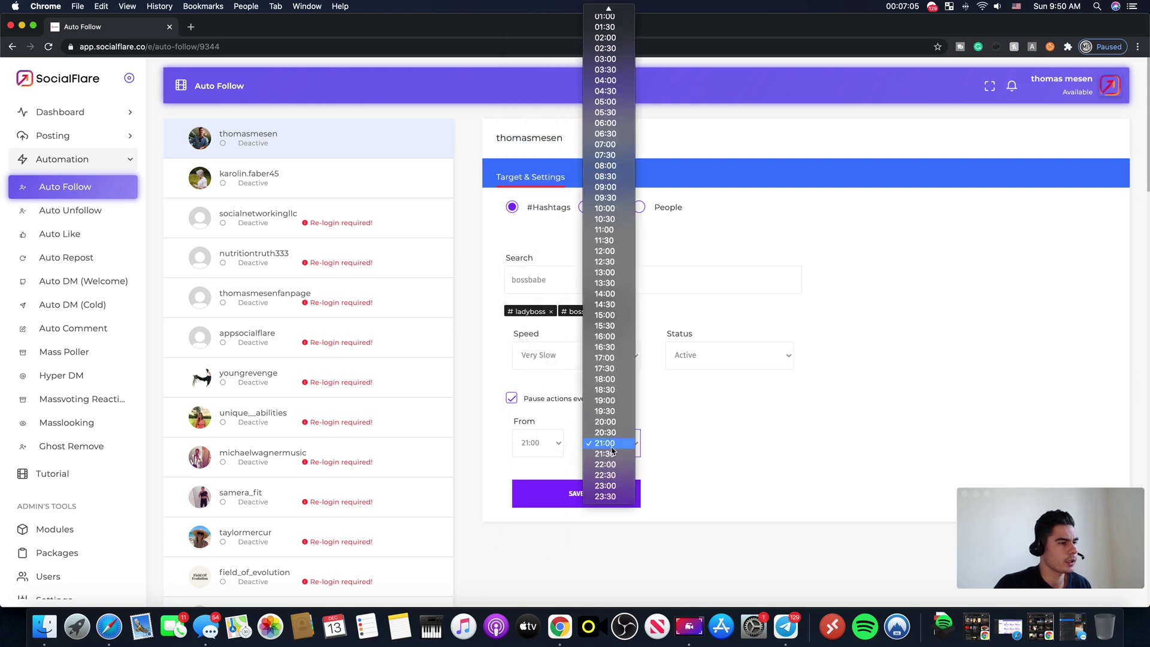
pyautogui.click(608, 403)
# Step: Save the Auto Follow settings repeatedly until 'Changes saved!' appears
pyautogui.click(598, 500)
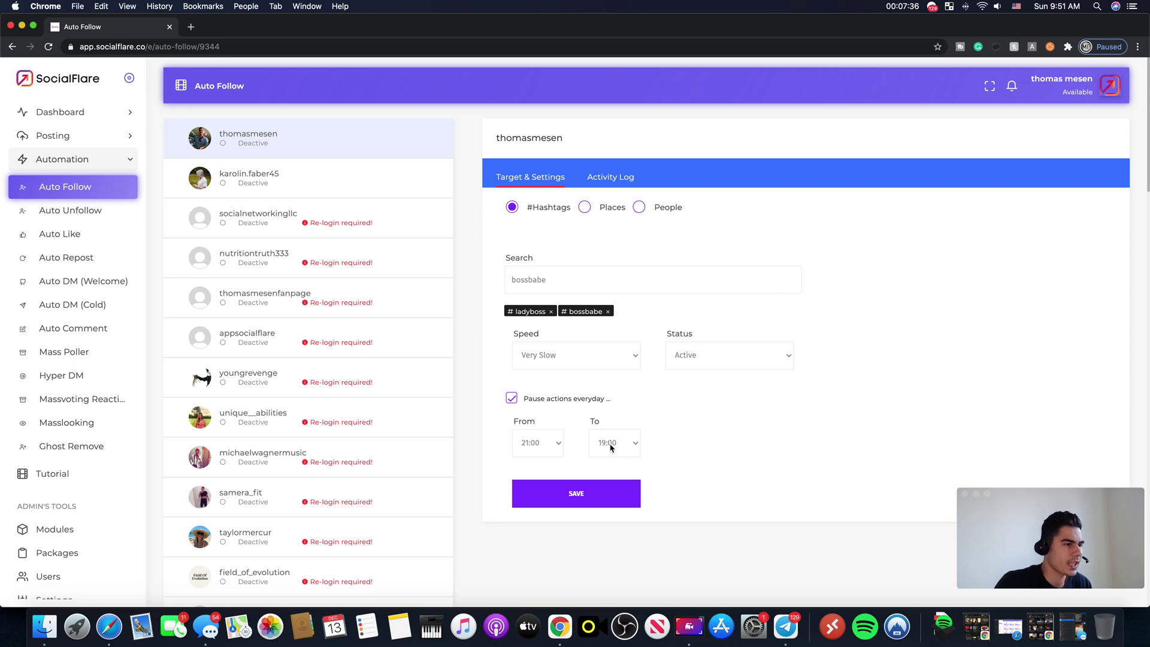
pyautogui.click(624, 486)
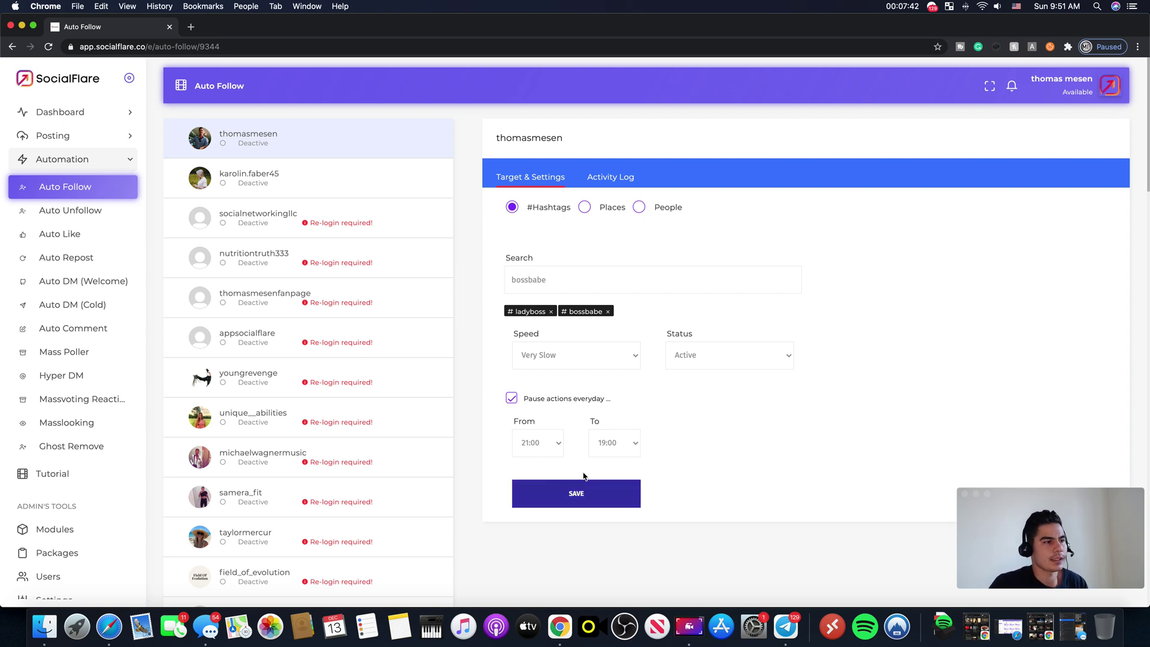
pyautogui.click(594, 491)
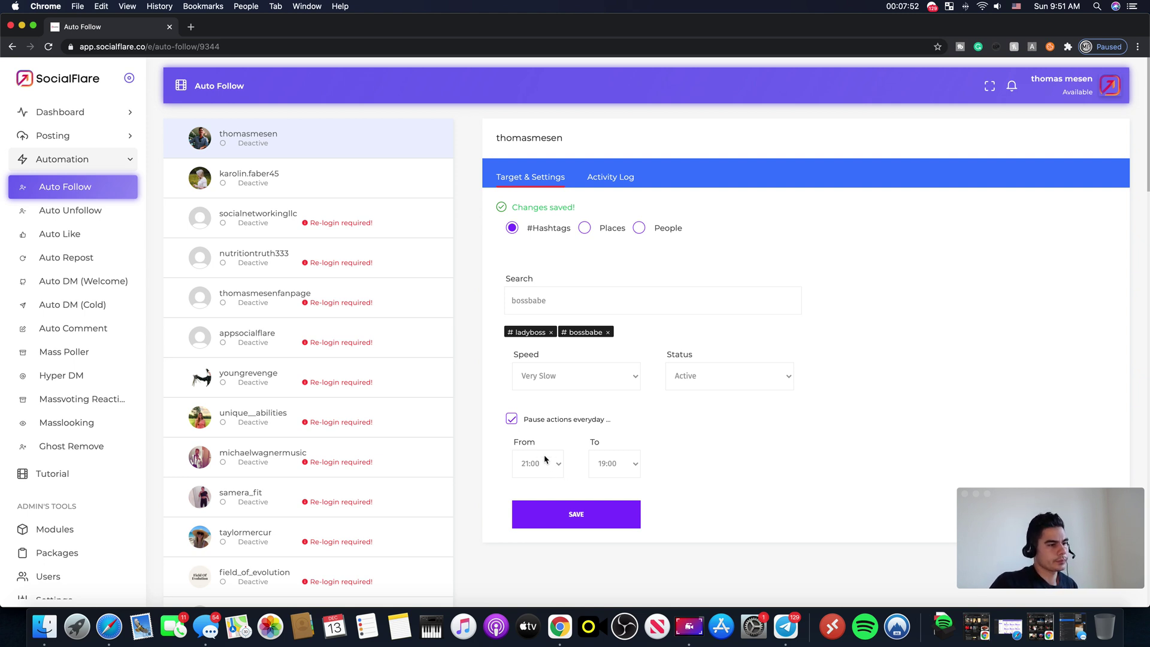
pyautogui.click(585, 514)
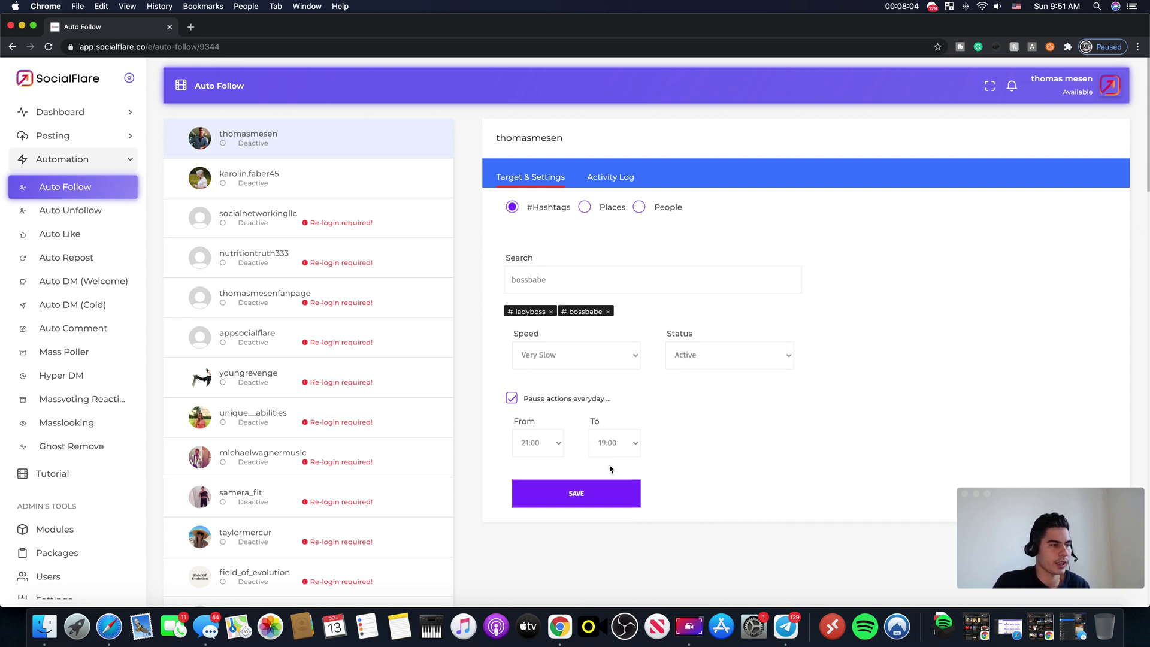
pyautogui.click(578, 510)
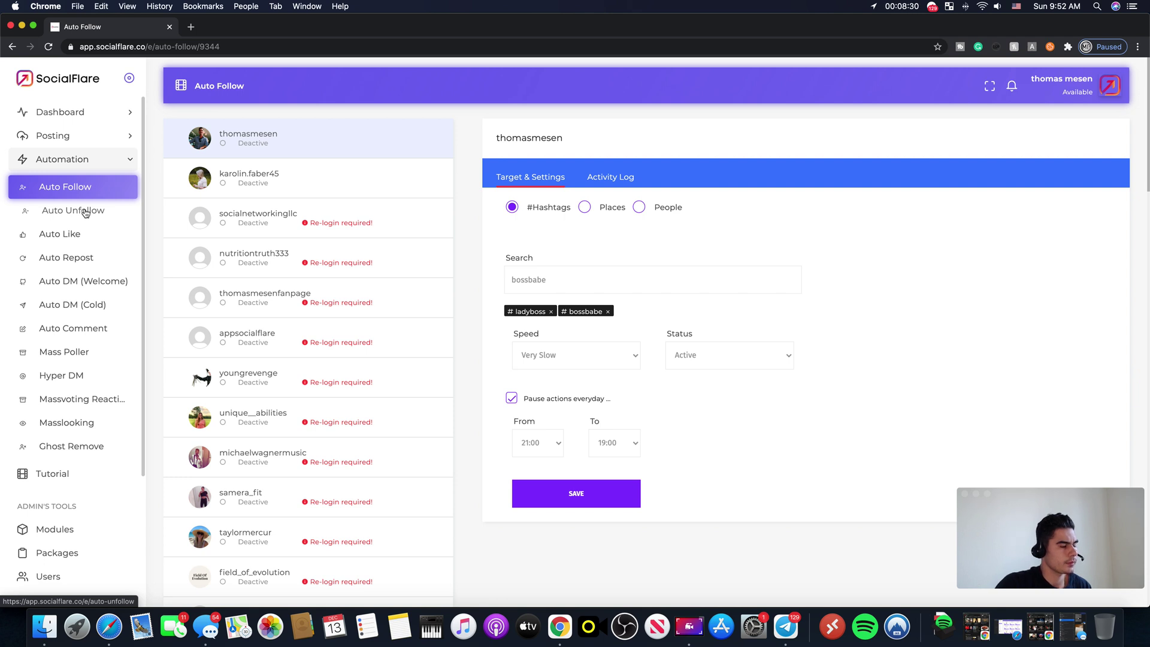
# Step: Open the first account's Auto Unfollow settings and set status to Active
pyautogui.click(86, 211)
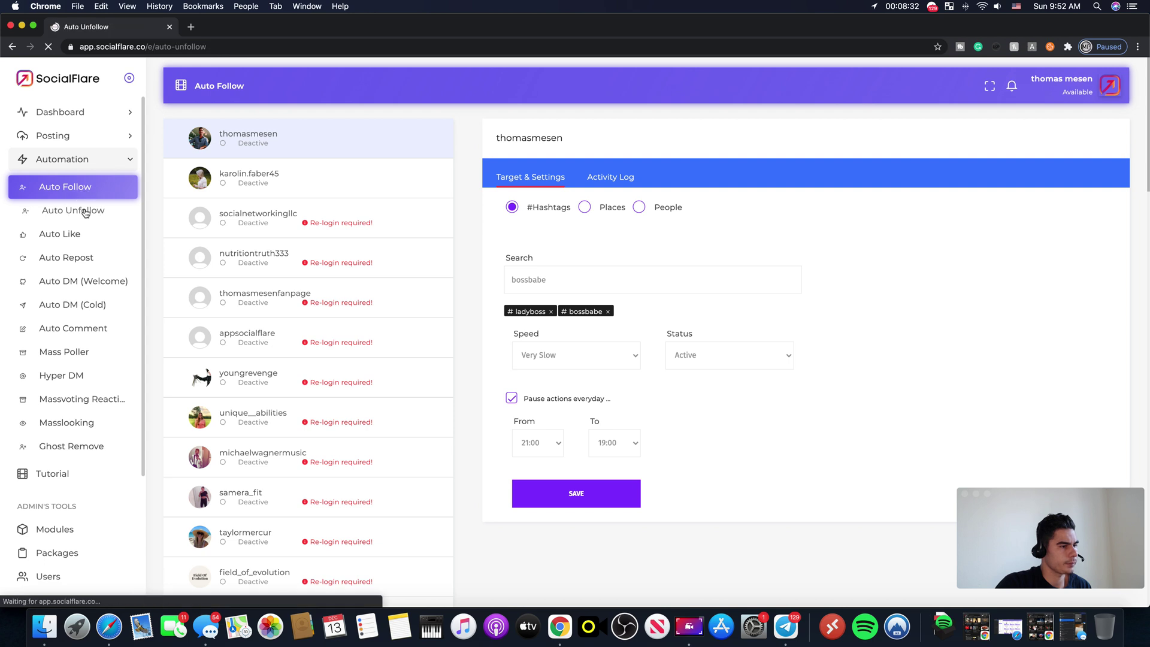
pyautogui.click(256, 136)
pyautogui.click(575, 228)
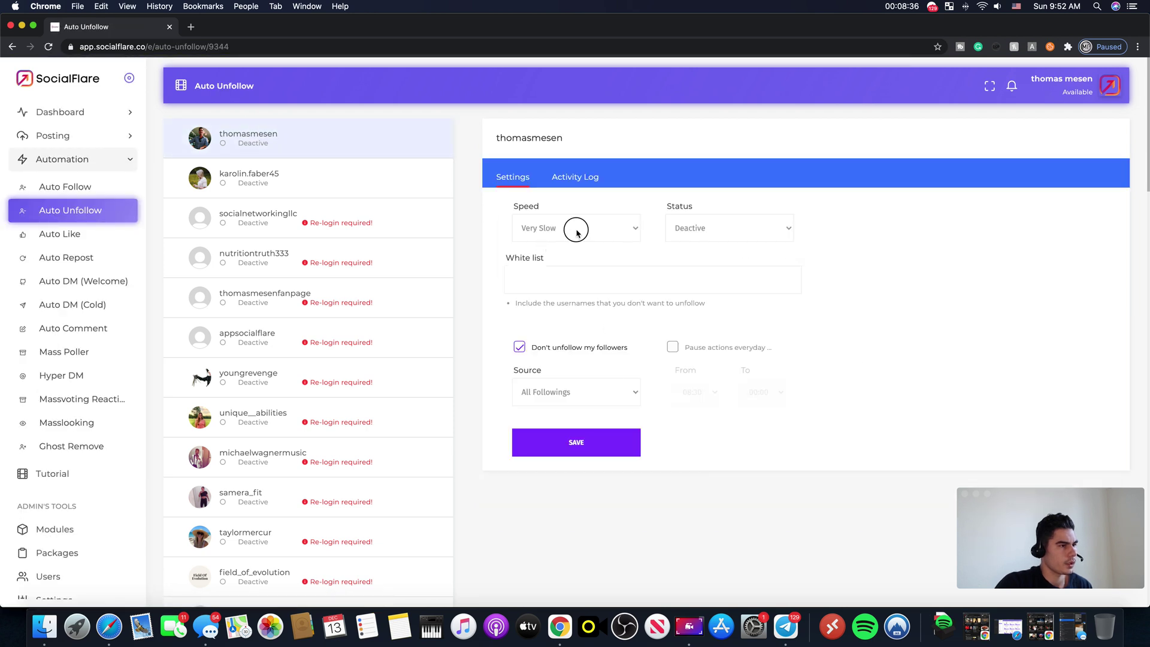
pyautogui.click(791, 228)
pyautogui.click(735, 226)
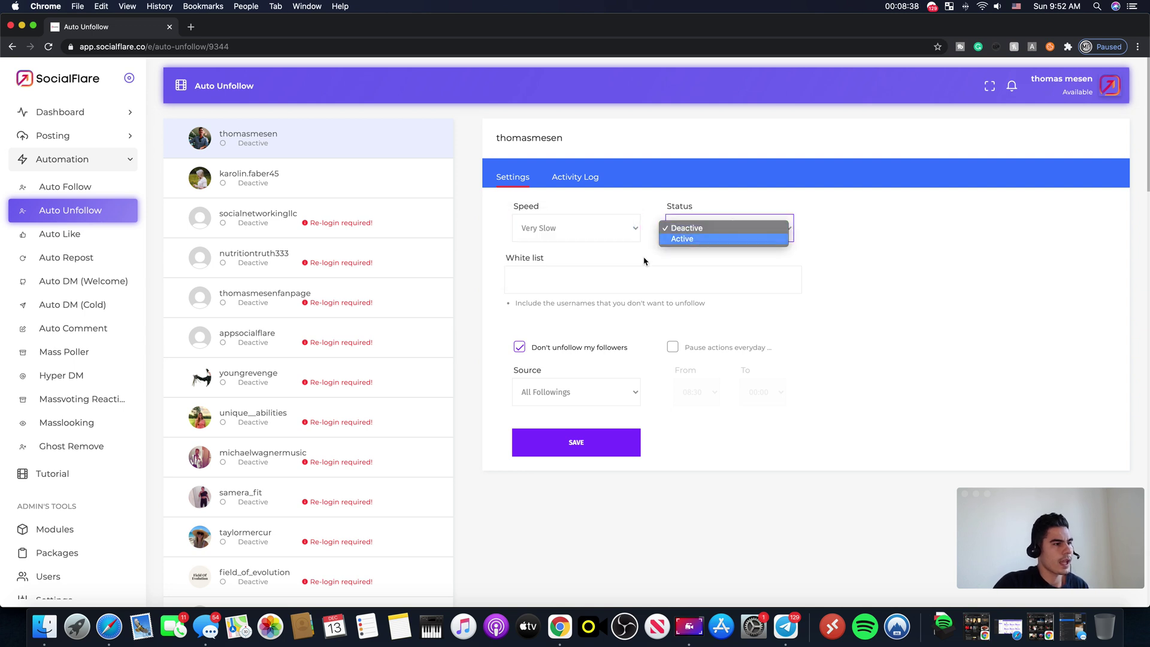
pyautogui.press('Return')
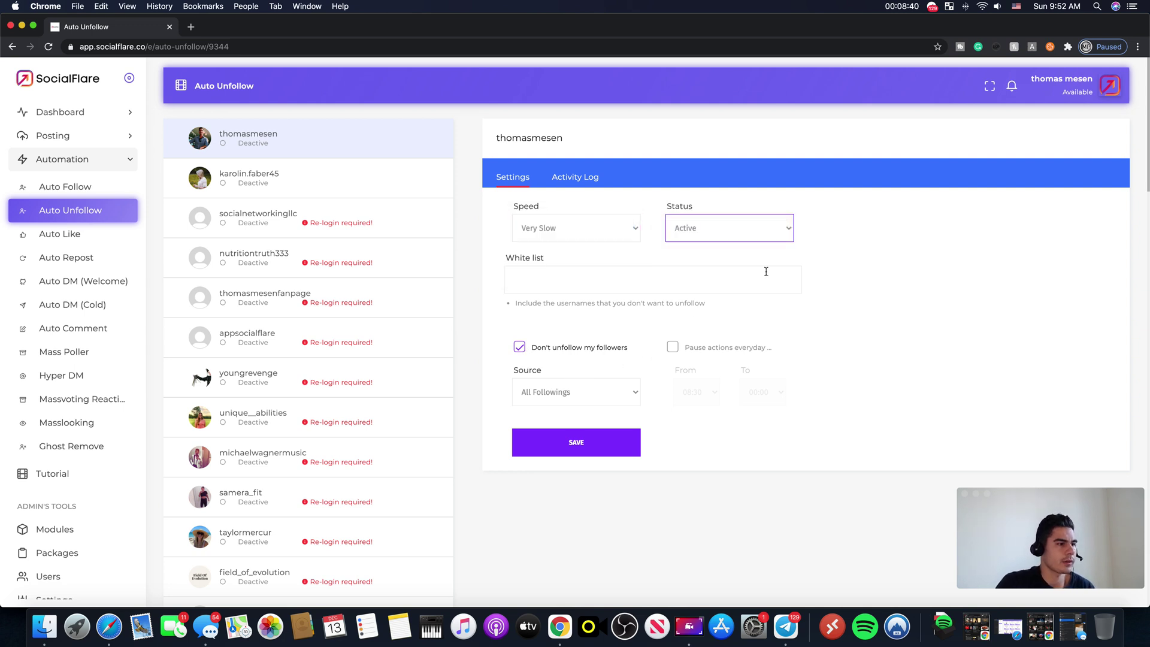
# Step: Keep All Followings as the unfollow source and turn on the daily pause
pyautogui.click(573, 399)
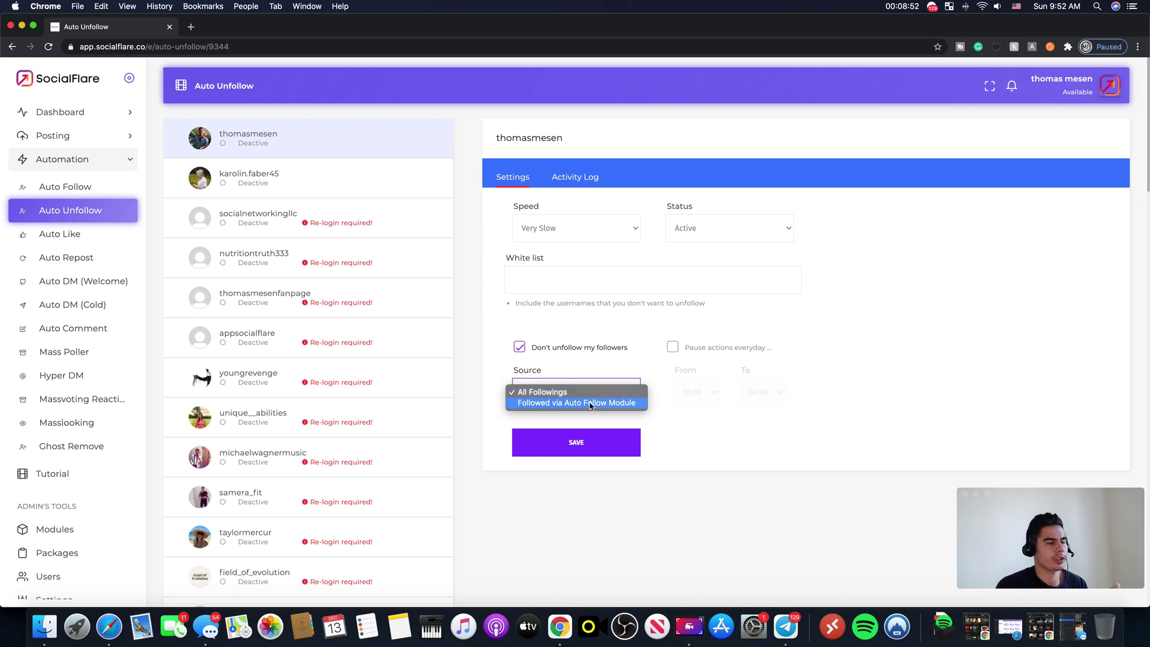
pyautogui.click(815, 437)
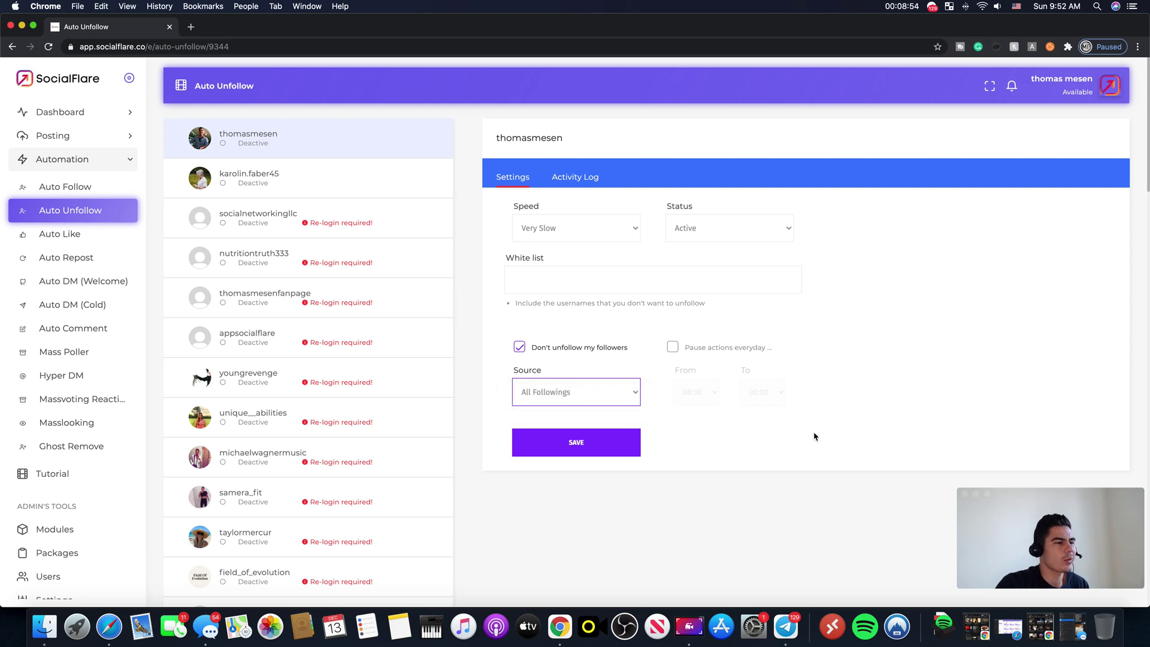
pyautogui.click(588, 393)
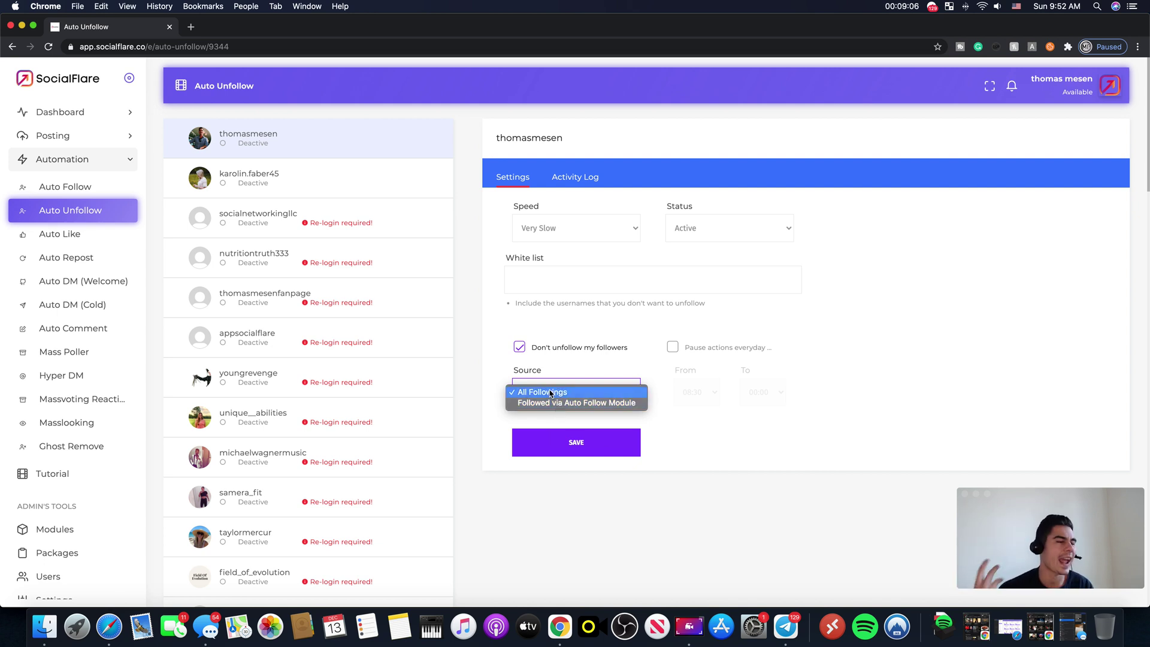
pyautogui.click(868, 464)
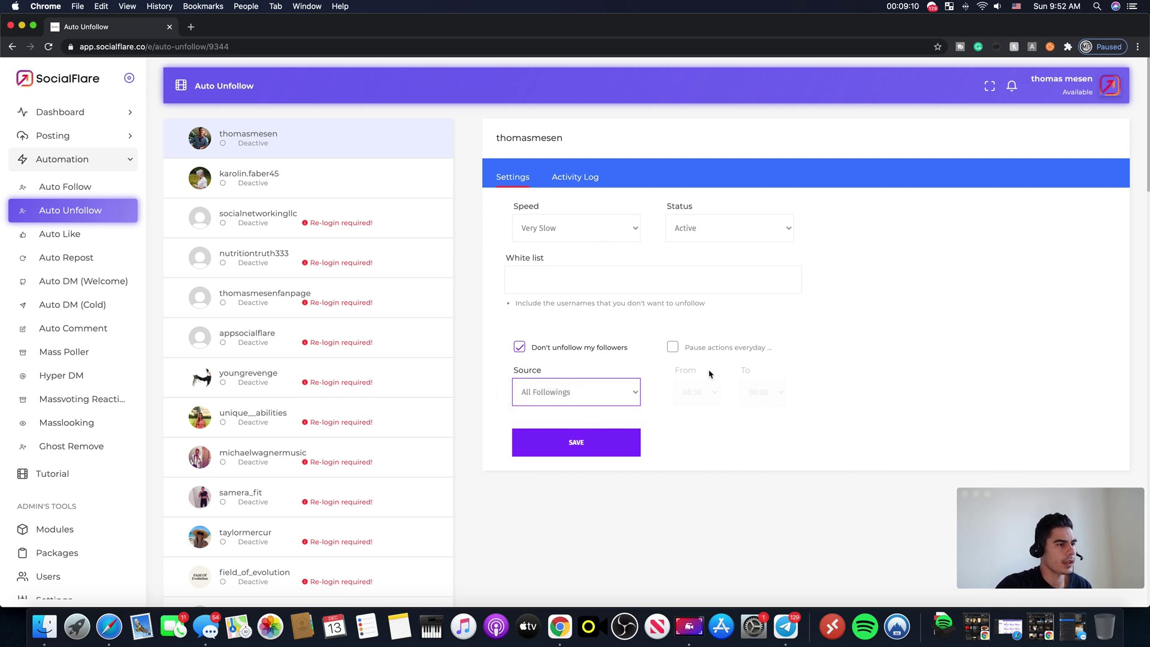
pyautogui.click(672, 347)
# Step: Set the Auto Unfollow daily pause from 07:00 to 09:00
pyautogui.click(710, 393)
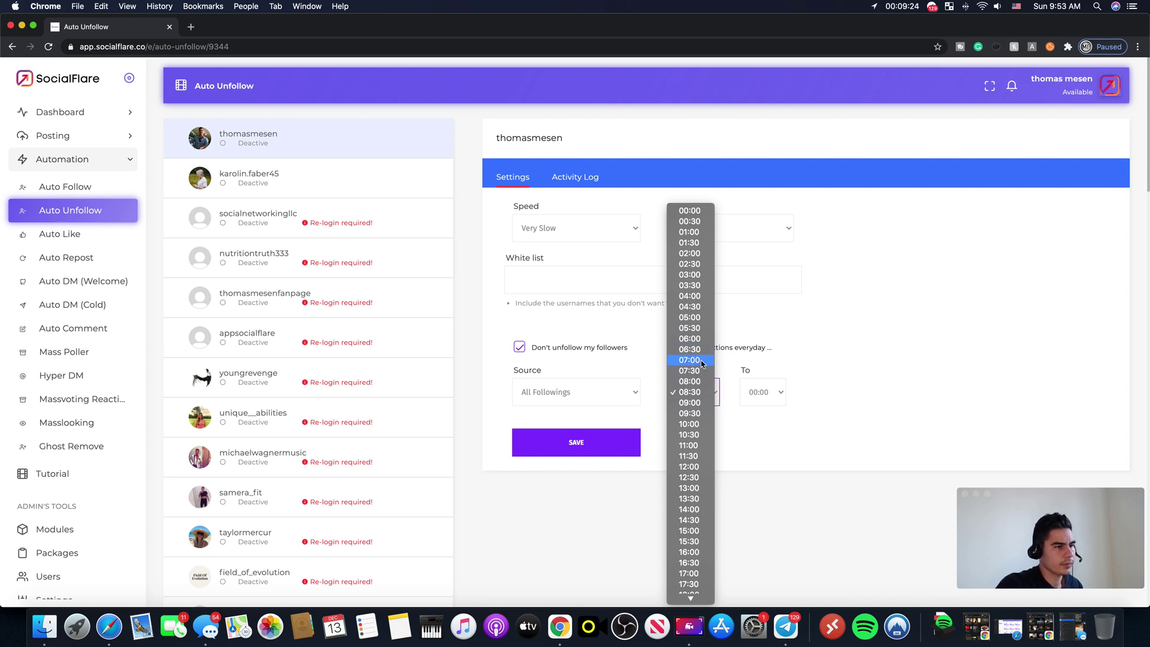
pyautogui.click(700, 361)
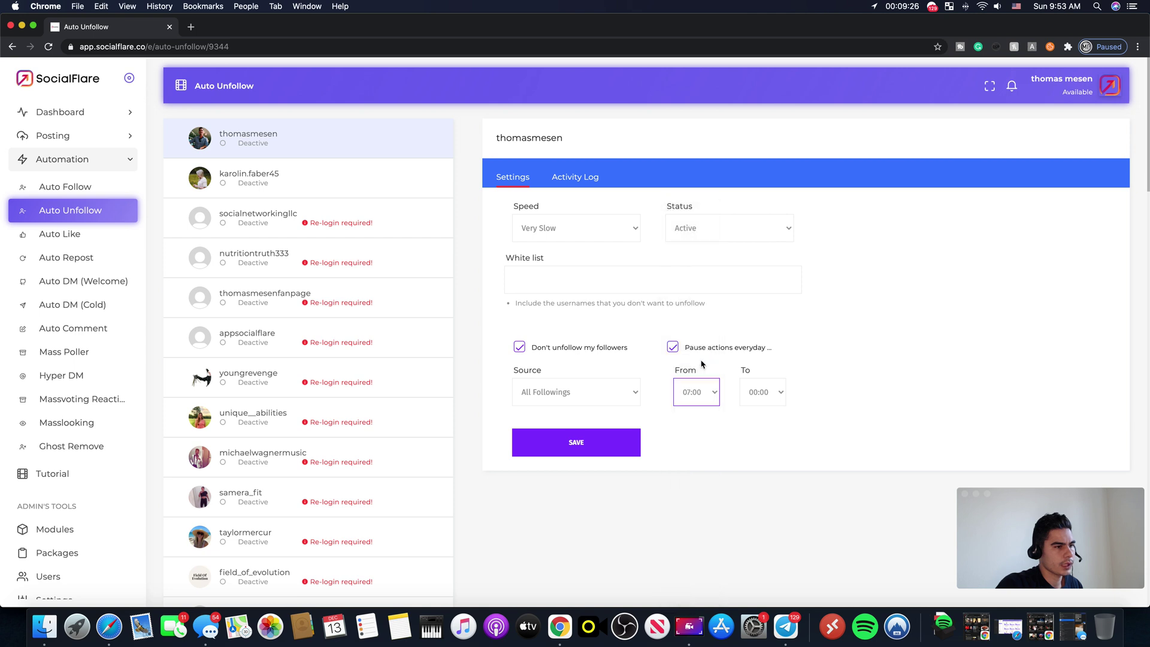
pyautogui.click(782, 394)
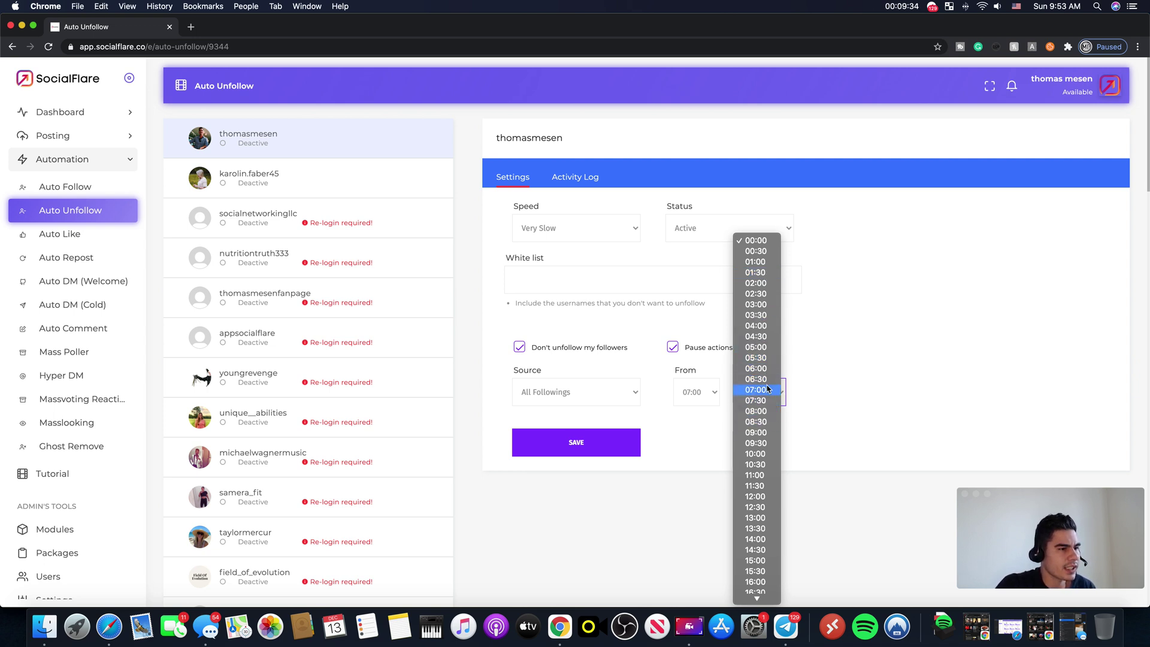
pyautogui.click(766, 435)
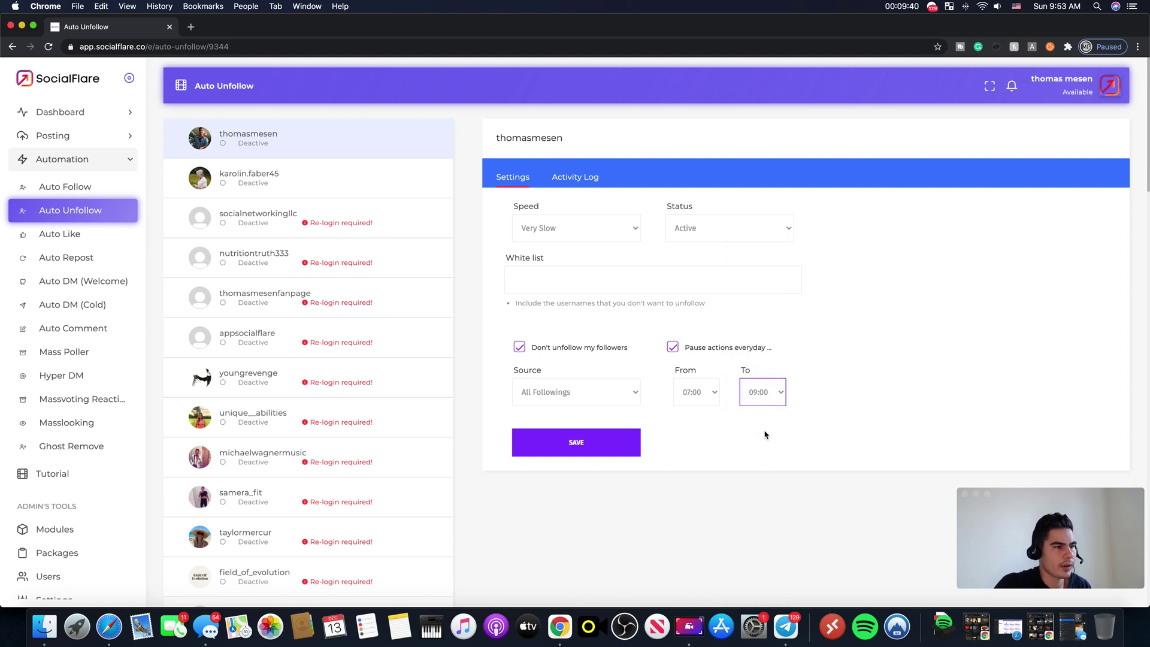
# Step: Swap the pause times to start at 09:00 and end at 07:00
pyautogui.click(698, 398)
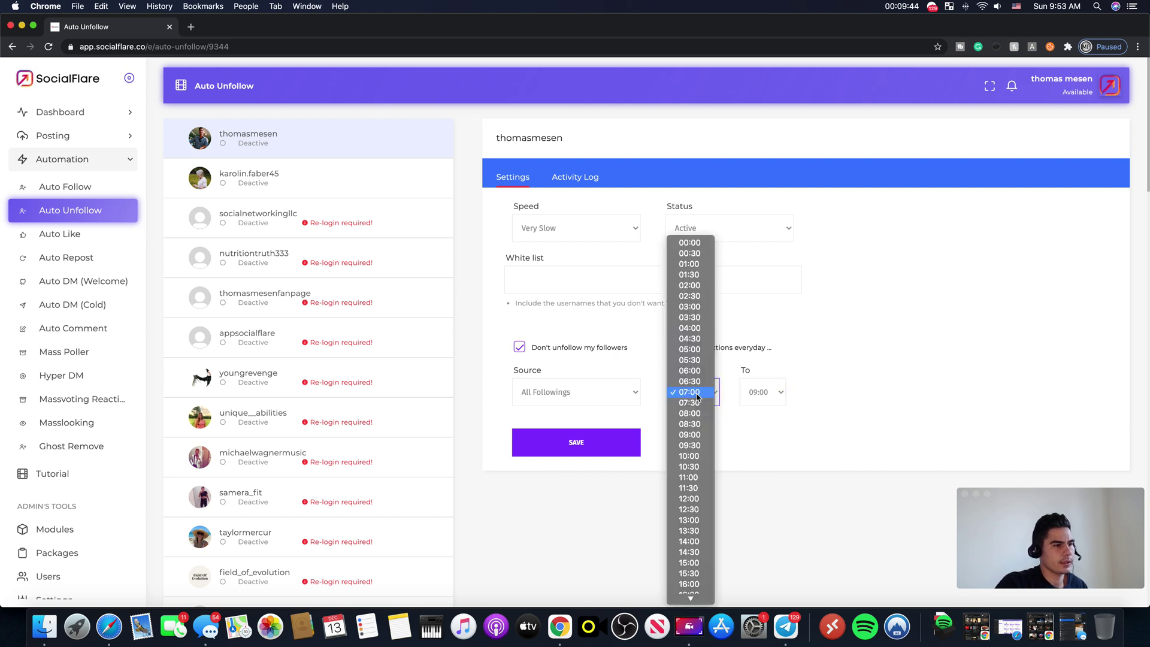
pyautogui.click(879, 363)
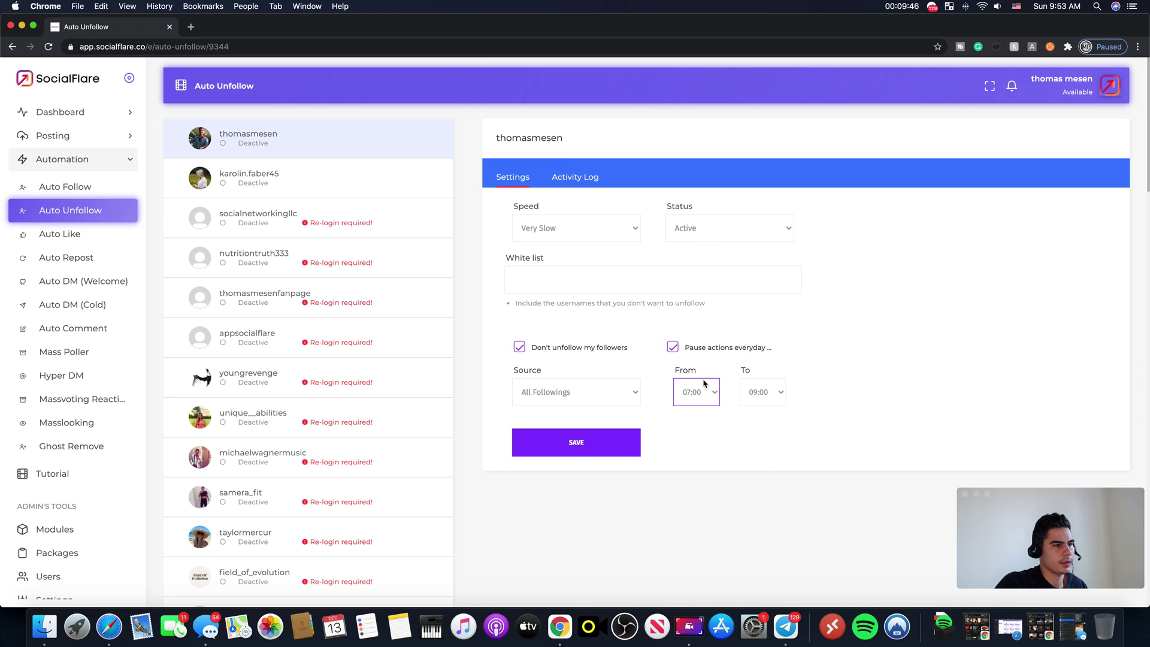
pyautogui.click(708, 398)
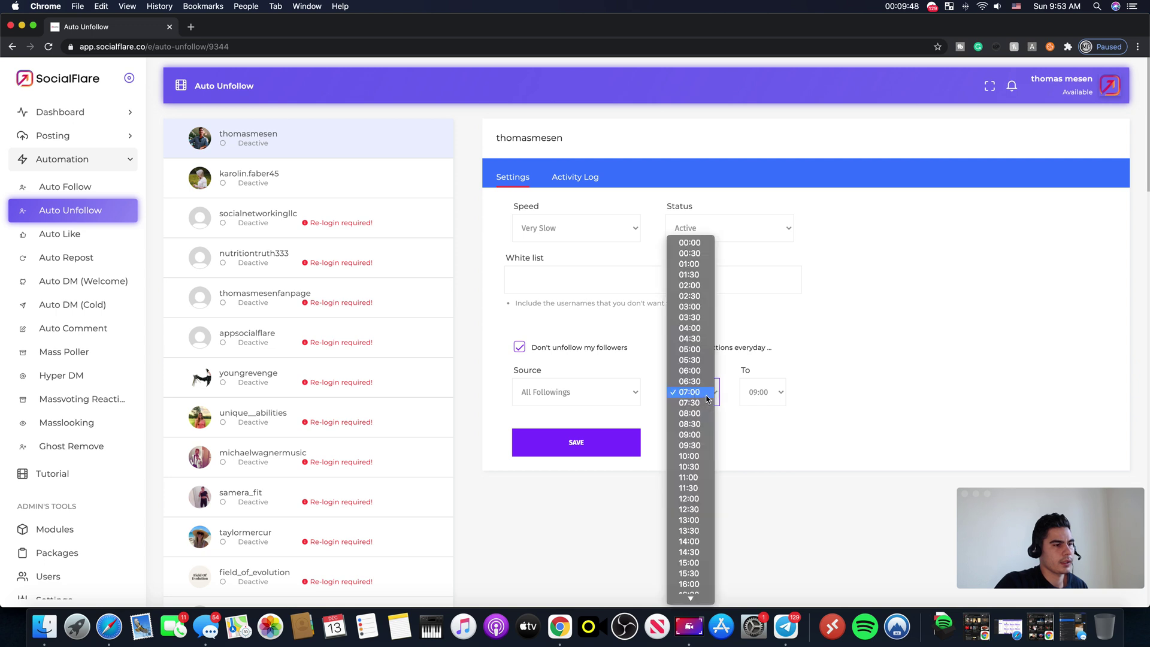
pyautogui.click(699, 395)
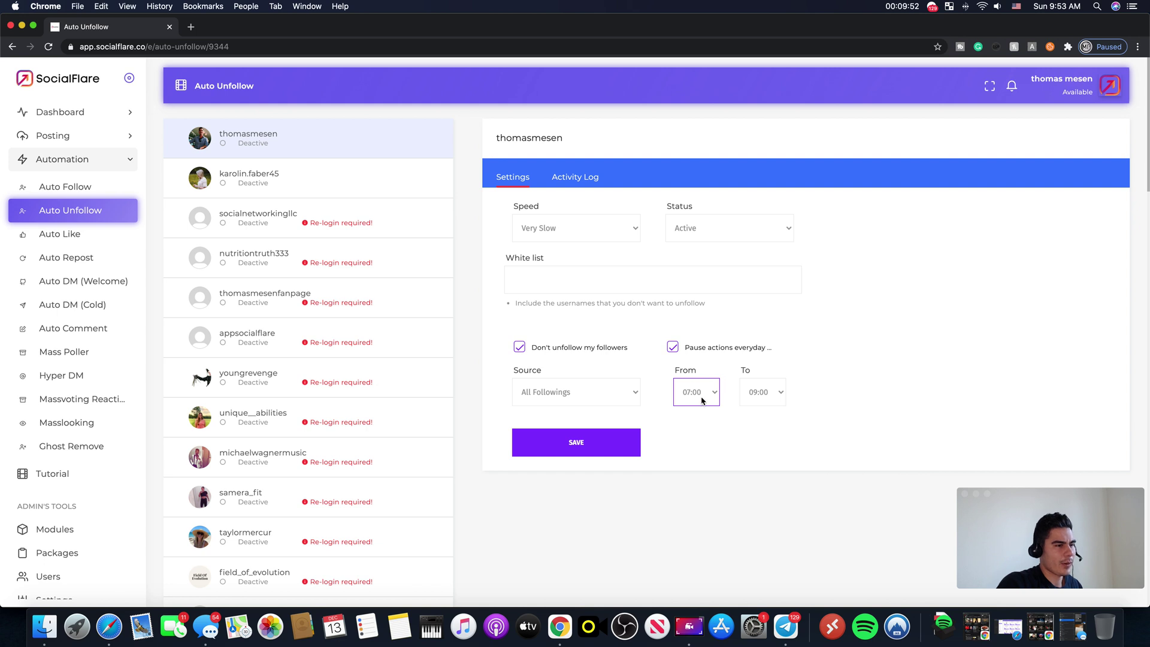
pyautogui.click(707, 401)
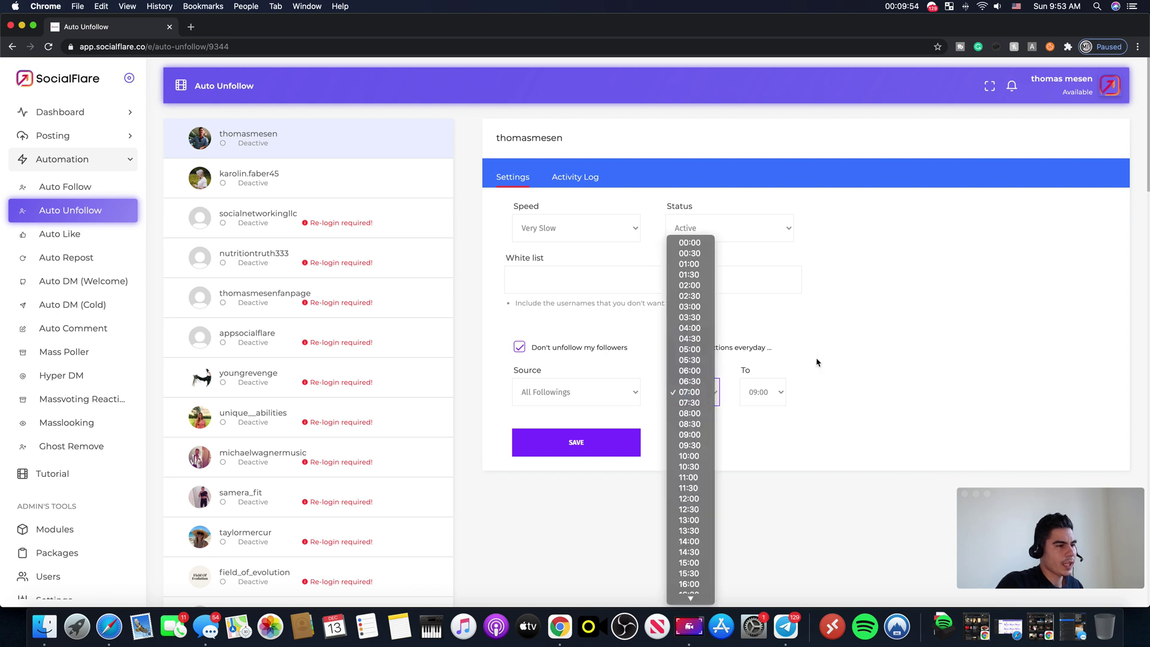
pyautogui.click(705, 393)
pyautogui.click(705, 393)
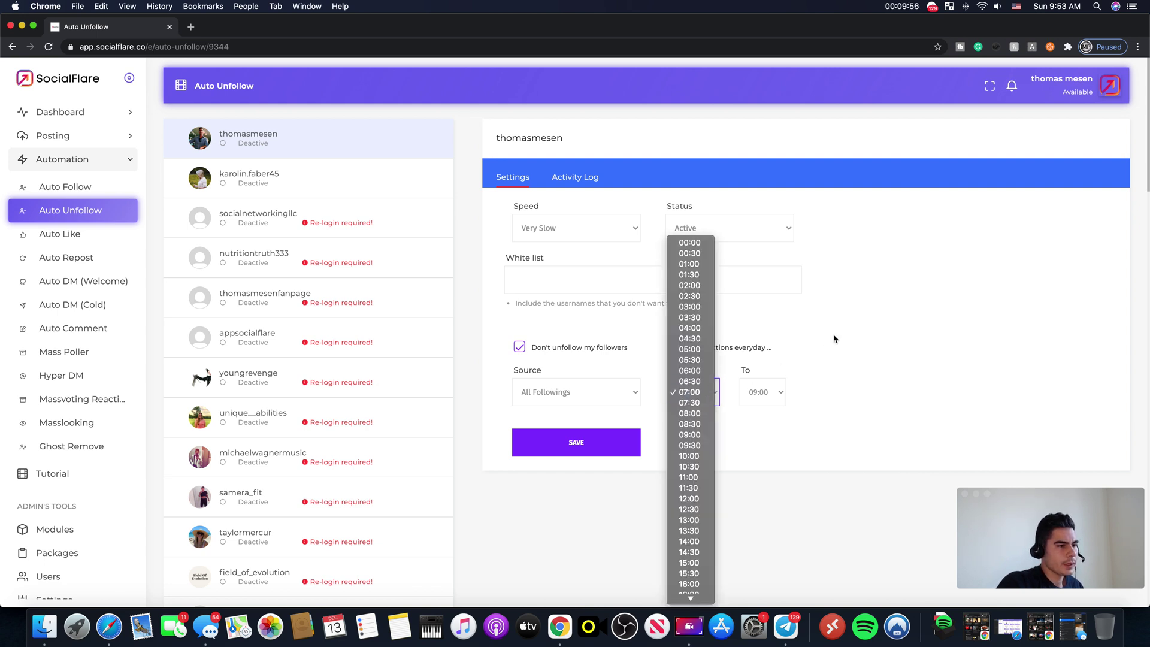
pyautogui.click(835, 338)
pyautogui.click(710, 400)
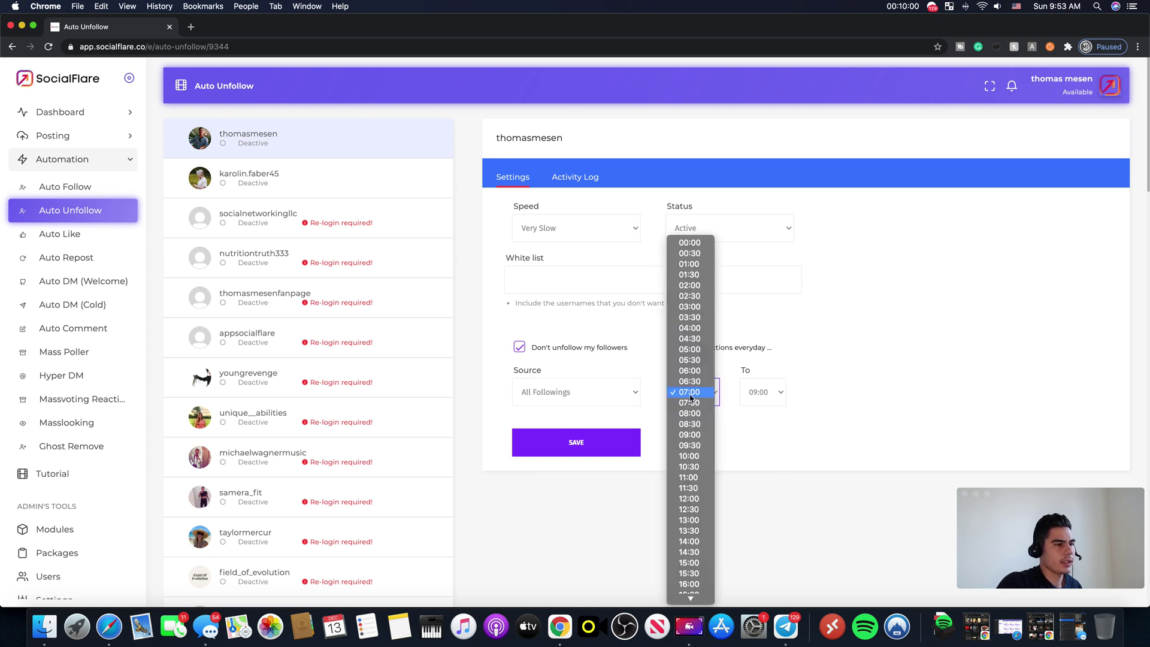
pyautogui.click(945, 295)
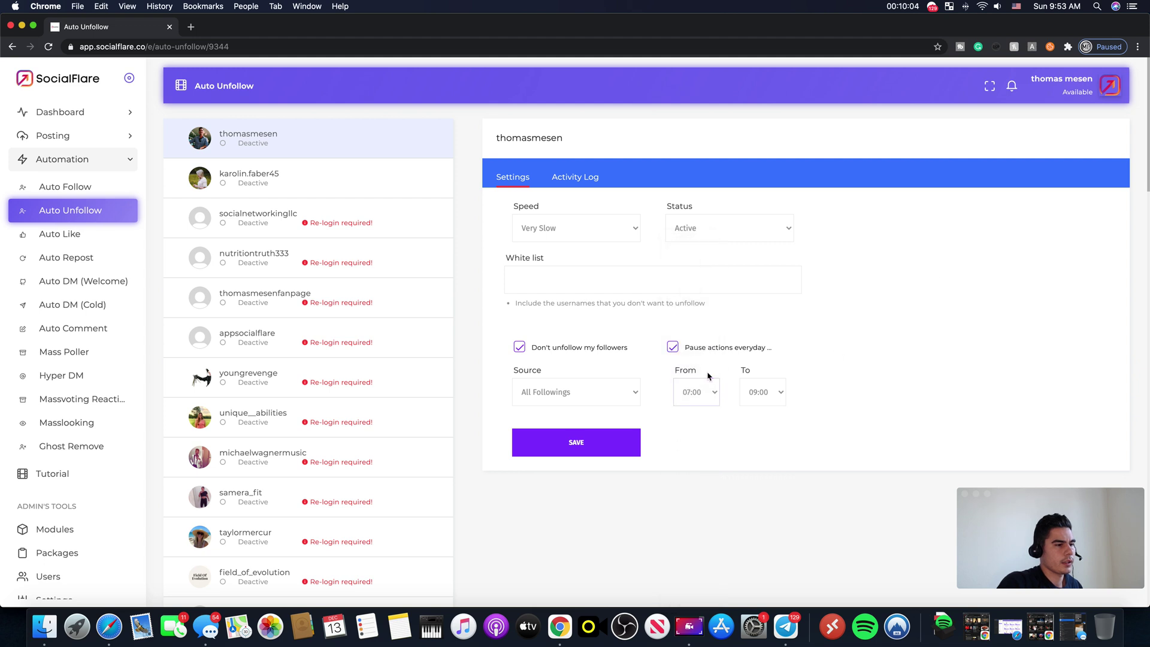
pyautogui.click(709, 395)
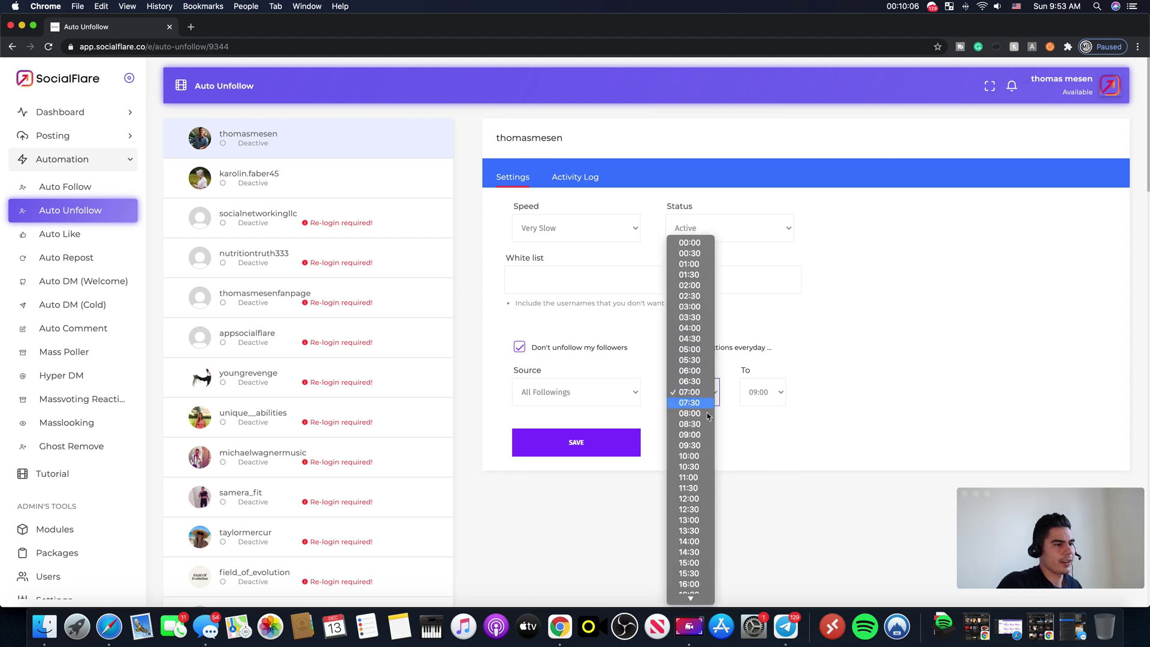
pyautogui.click(706, 435)
pyautogui.click(765, 393)
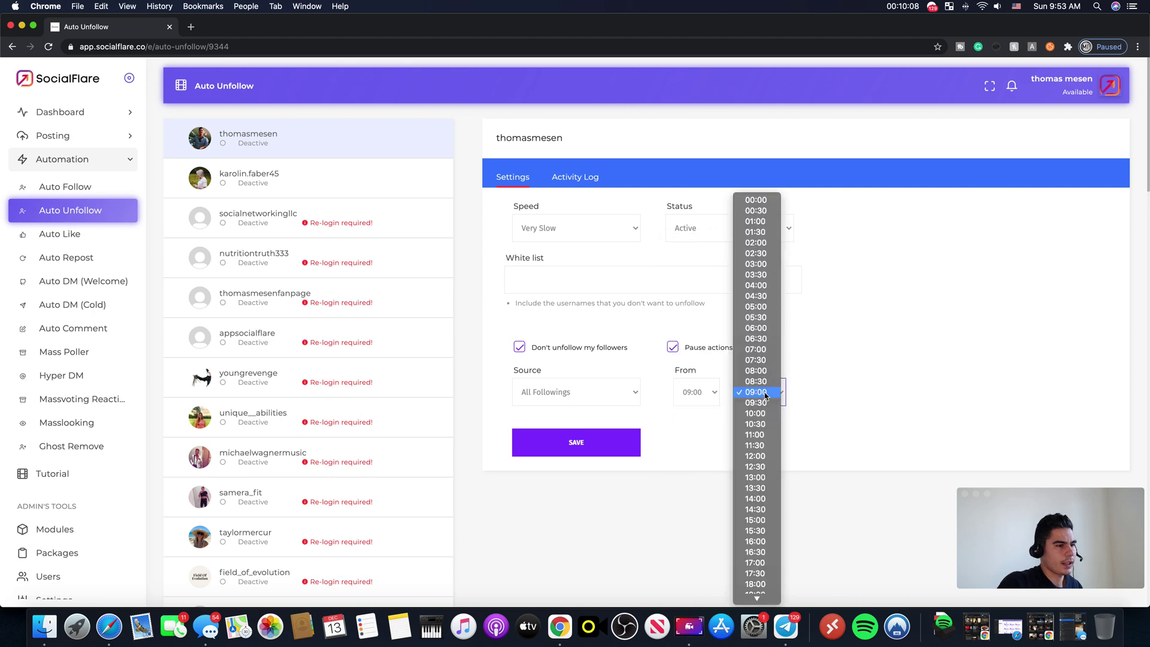
# Step: Save the Auto Unfollow settings, rechecking the saved pause start time
pyautogui.click(575, 444)
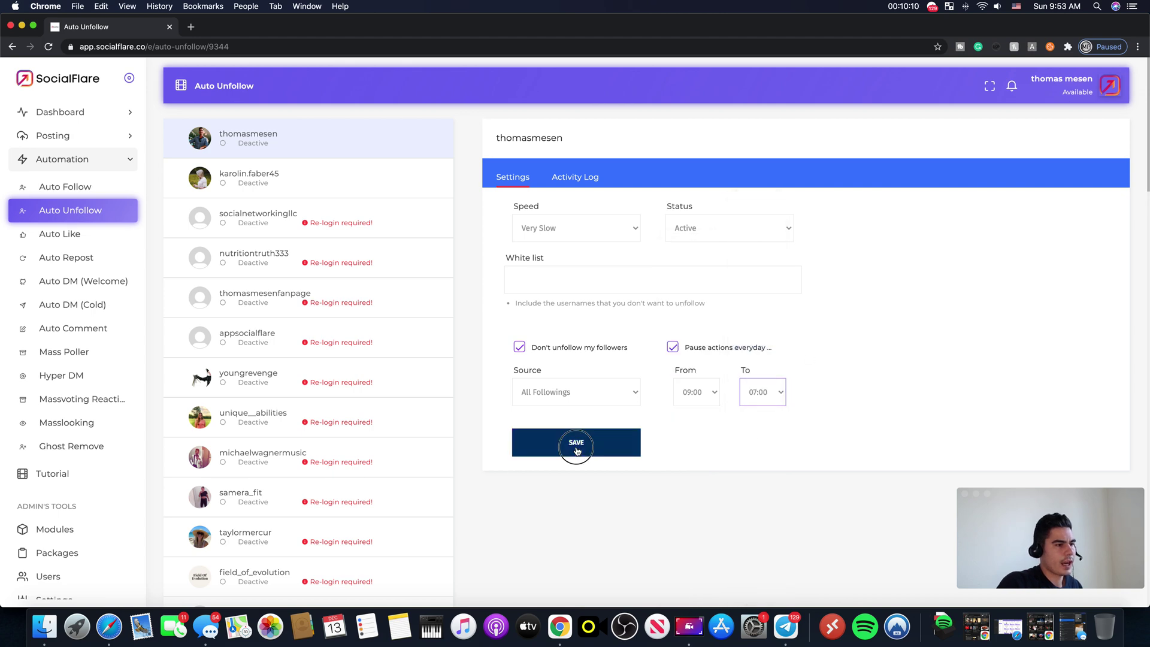
pyautogui.click(592, 474)
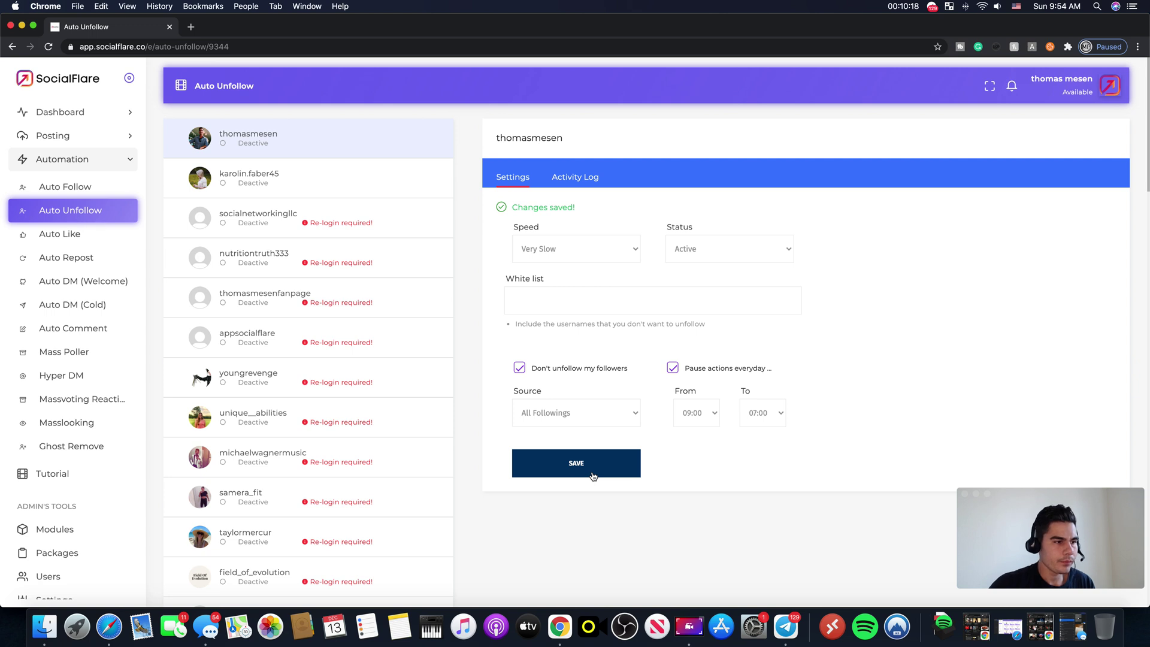
pyautogui.click(714, 413)
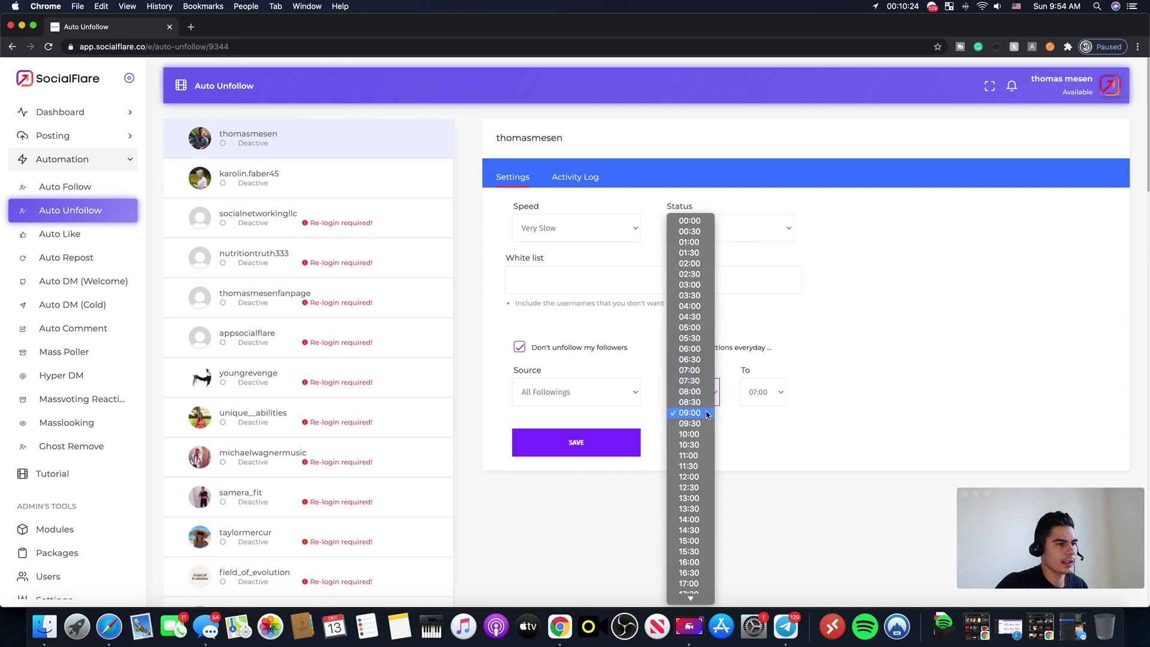
pyautogui.click(898, 324)
pyautogui.click(586, 442)
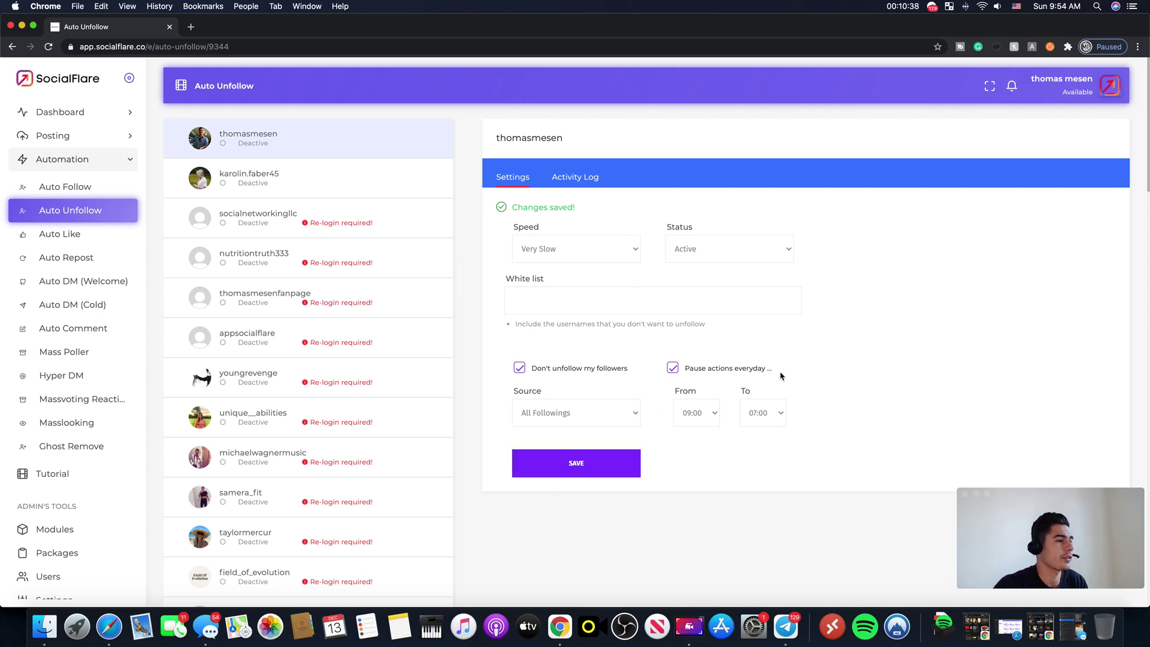
# Step: Confirm status stays Active, save again, and reload to verify the account shows Active
pyautogui.click(687, 251)
pyautogui.click(839, 227)
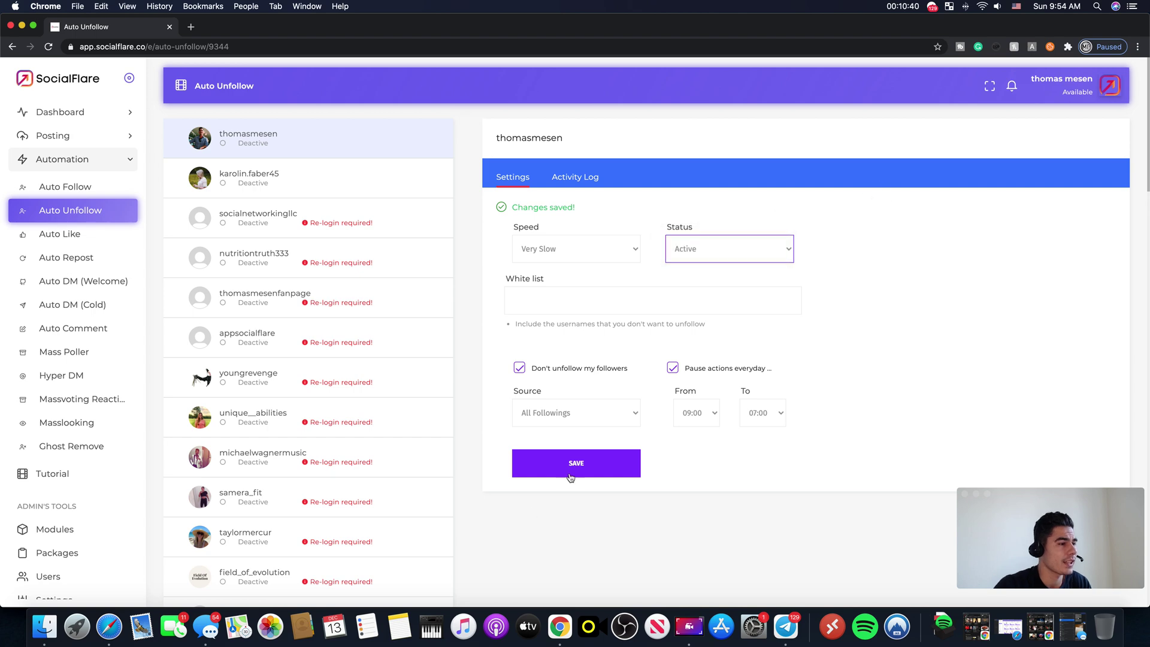
pyautogui.click(572, 467)
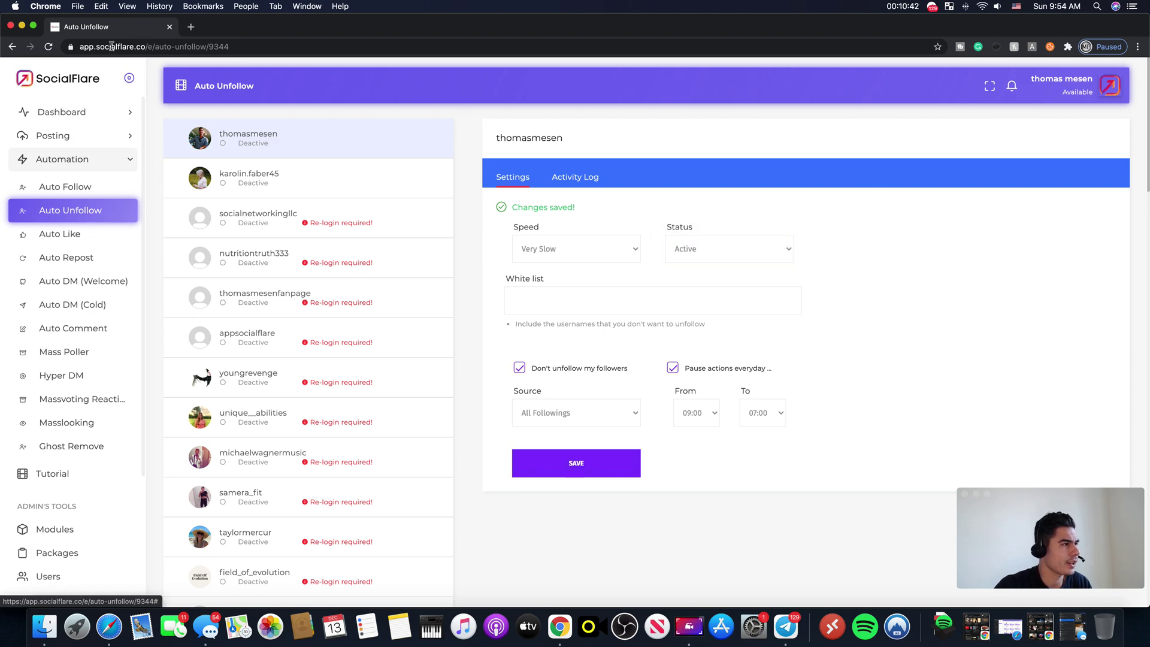
pyautogui.click(49, 47)
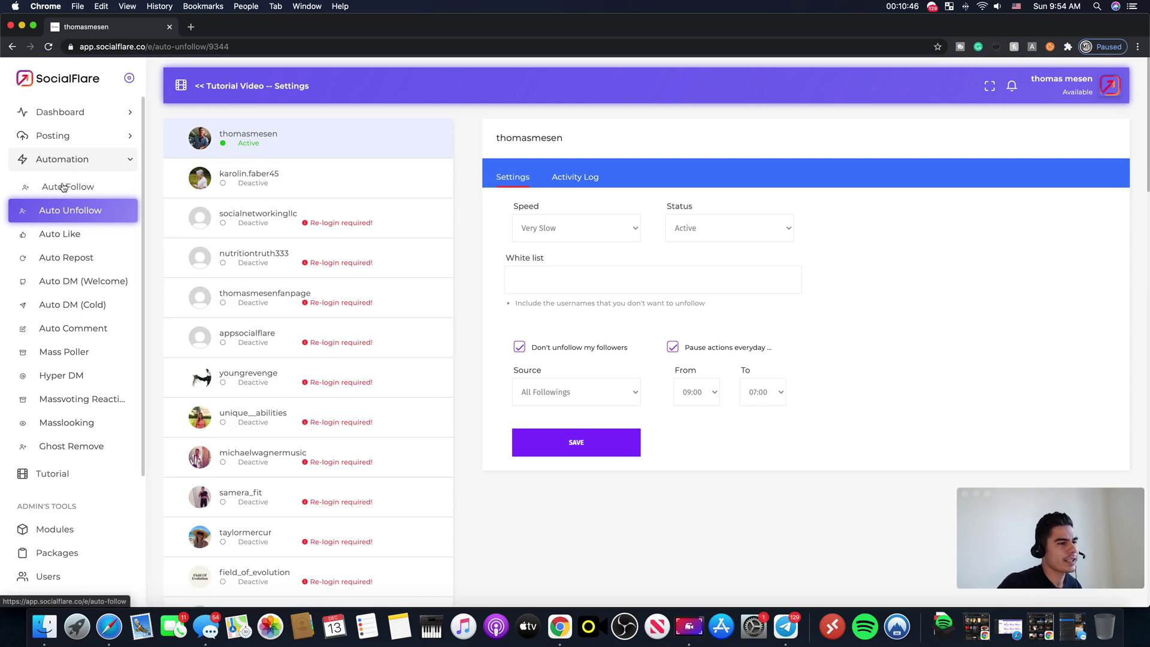
# Step: Check the top account's Auto Follow settings, then go through Auto Unfollow to the Auto Like page
pyautogui.click(63, 185)
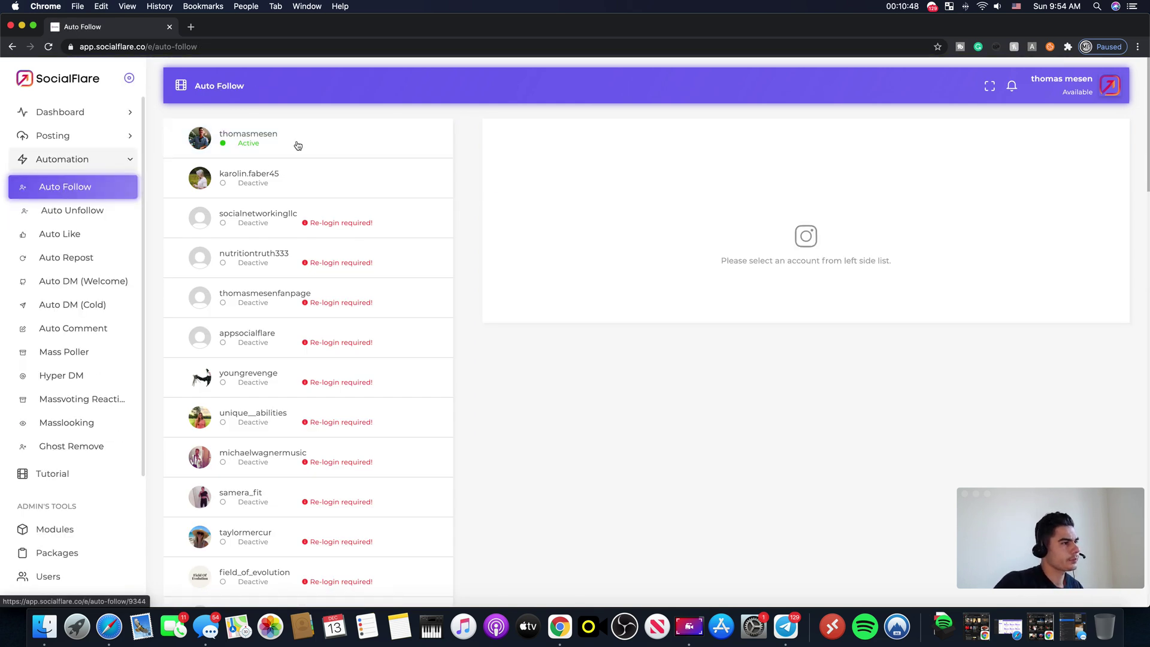
pyautogui.click(295, 146)
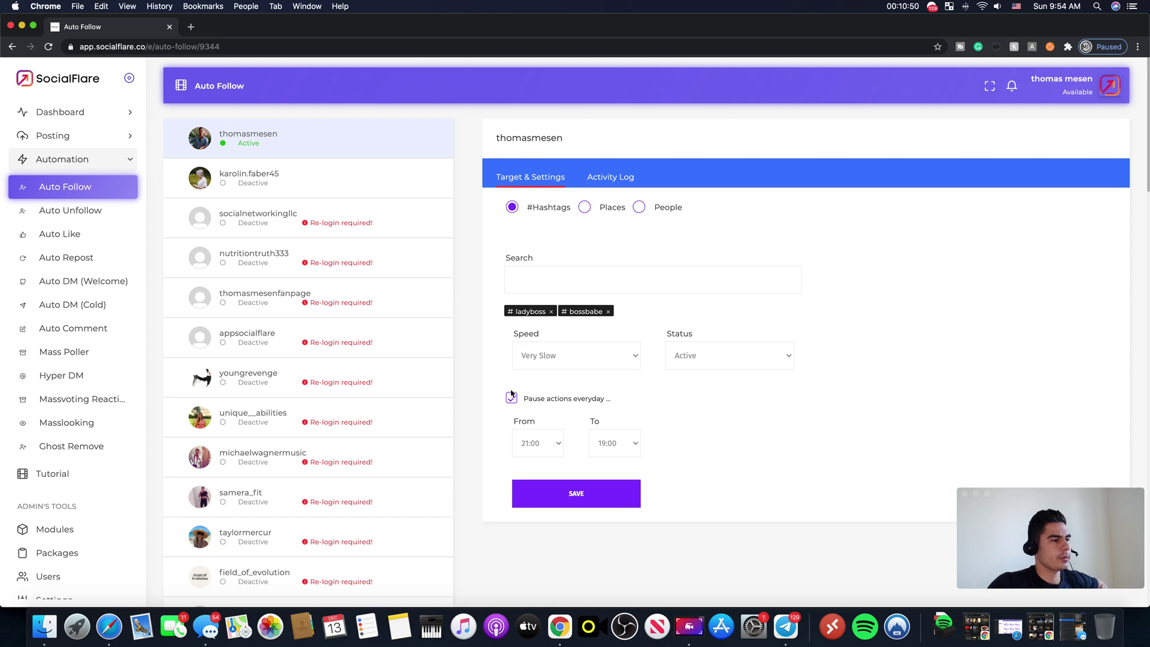
pyautogui.click(75, 210)
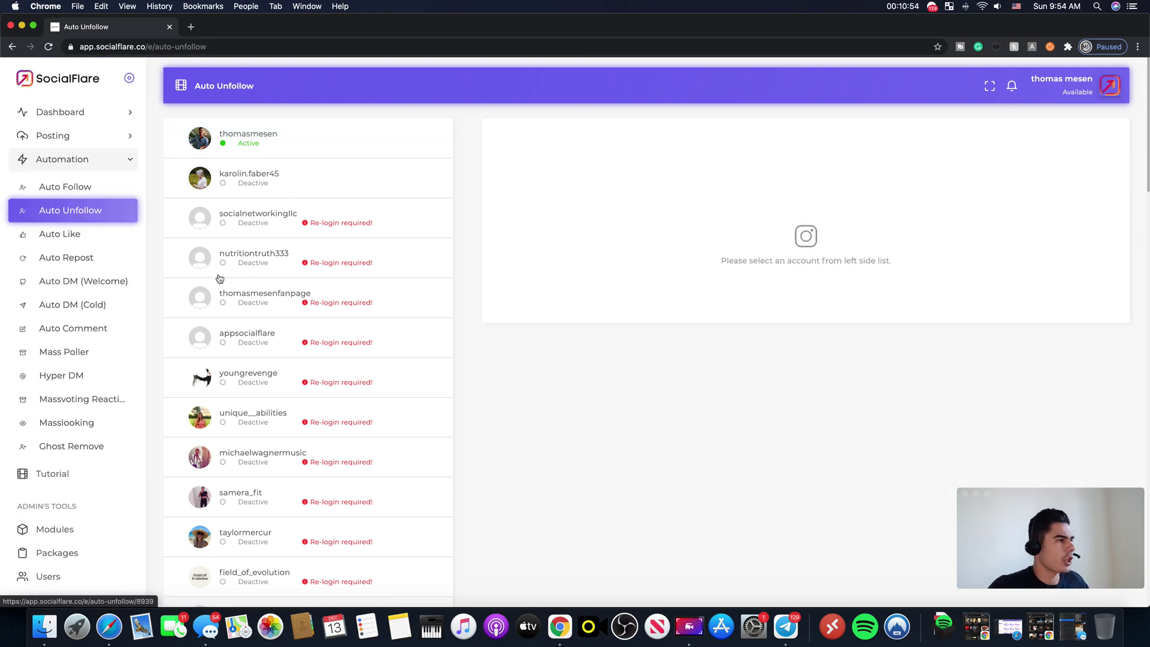
pyautogui.click(78, 238)
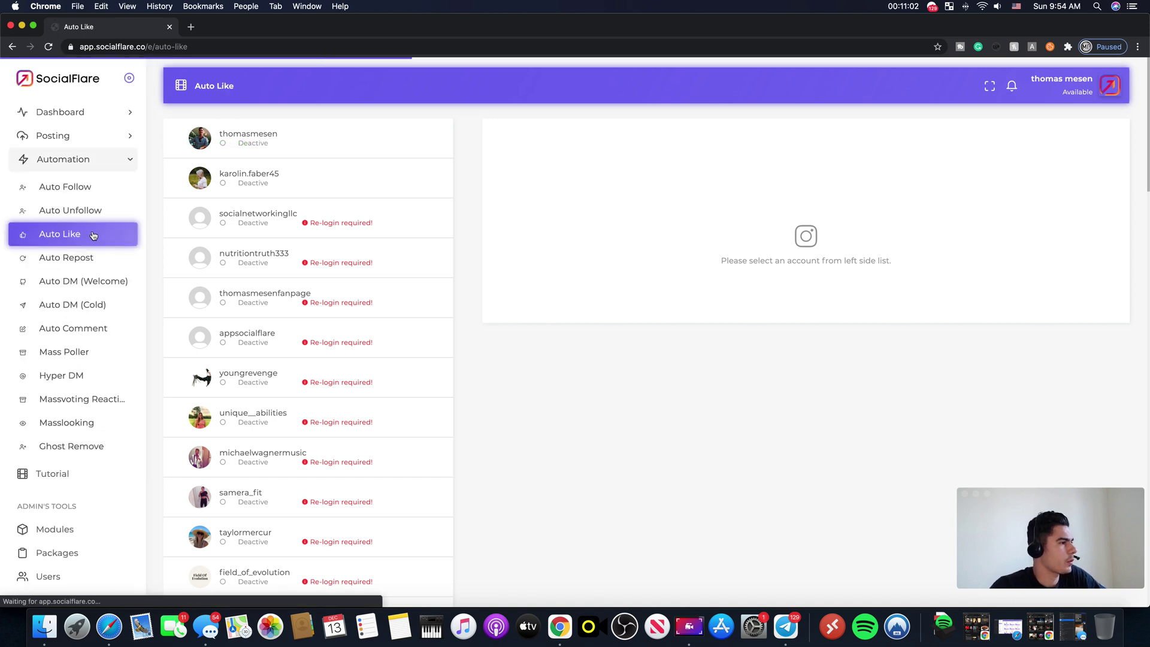
# Step: Set the top account's Auto Like speed to Very Slow
pyautogui.click(273, 153)
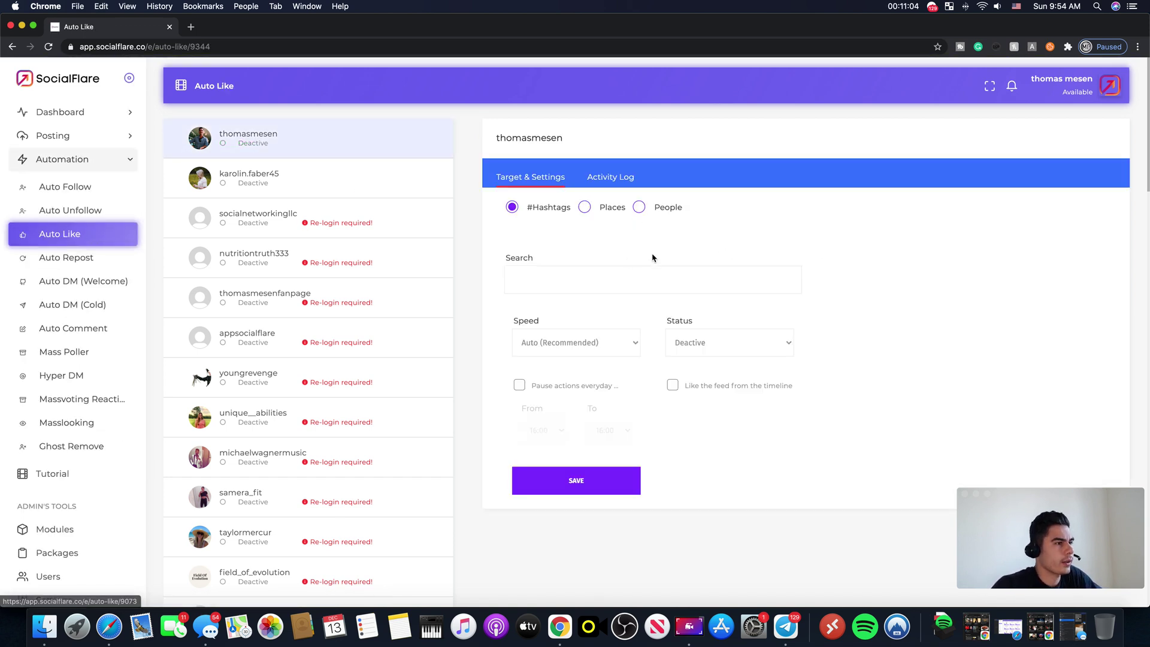
pyautogui.click(571, 276)
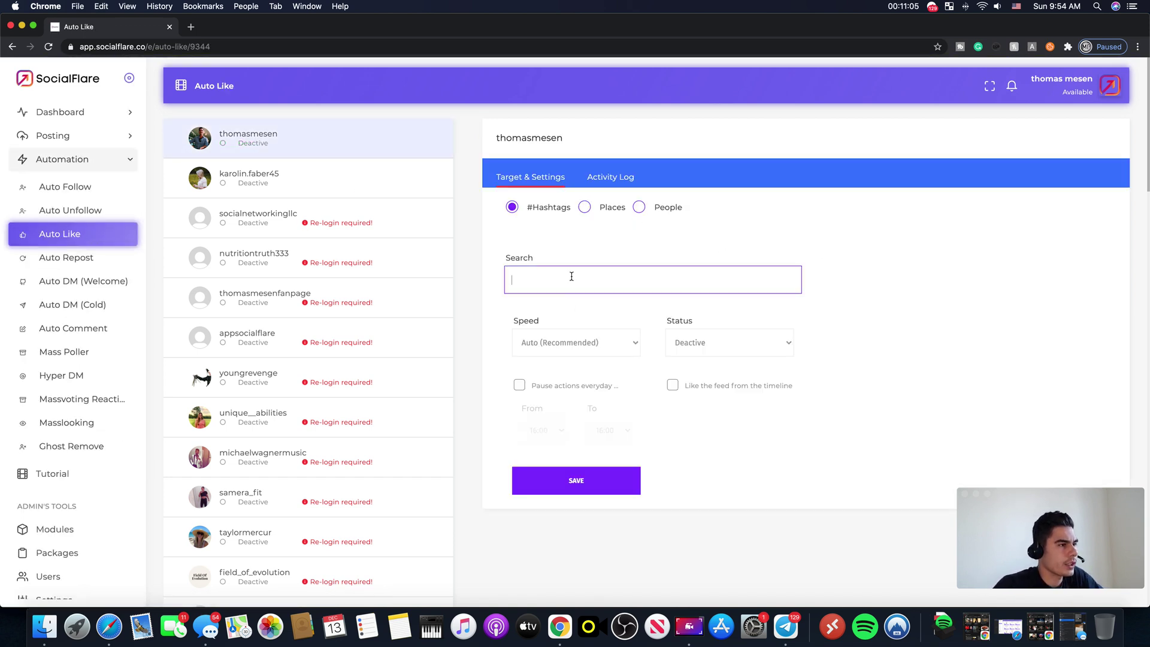
pyautogui.click(572, 342)
pyautogui.click(554, 353)
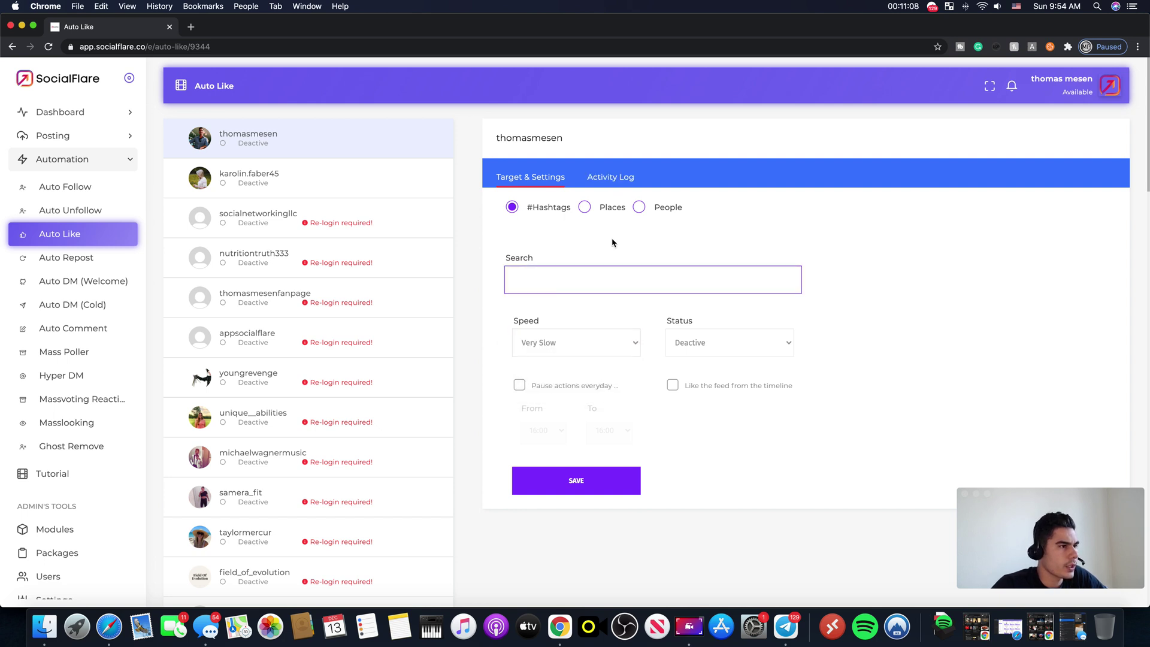
# Step: Target ladyboss, ladybosslife, ladybosslean and ladybosses hashtags, and set the status to Active
pyautogui.write('la')
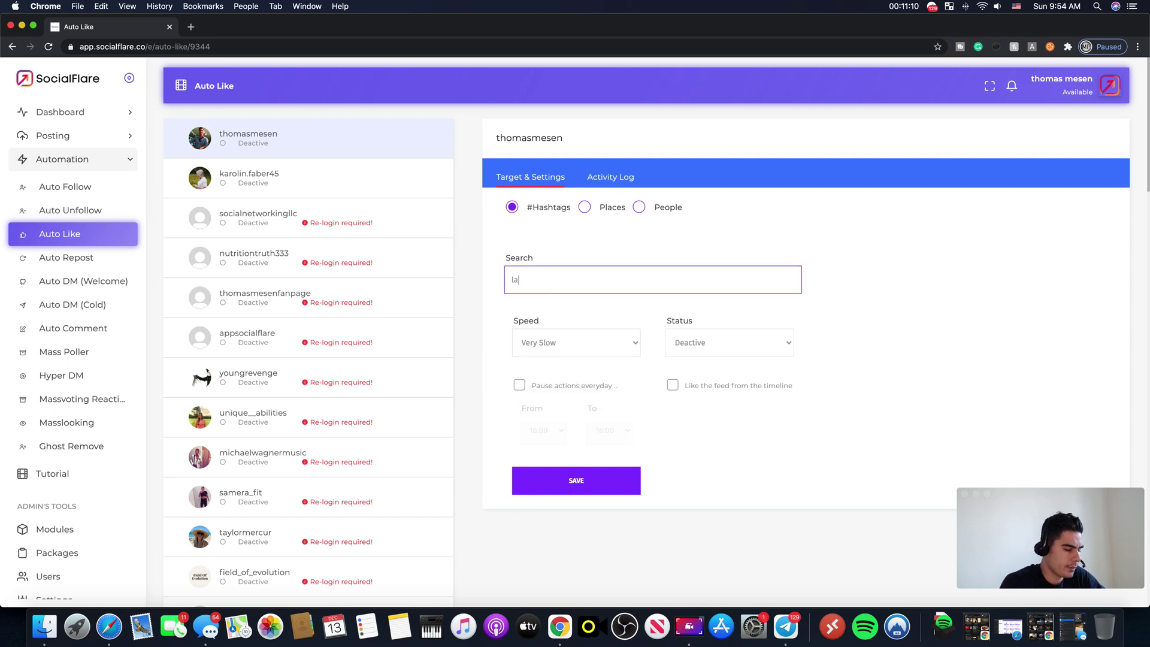
pyautogui.write('dyu')
pyautogui.press('BackSpace')
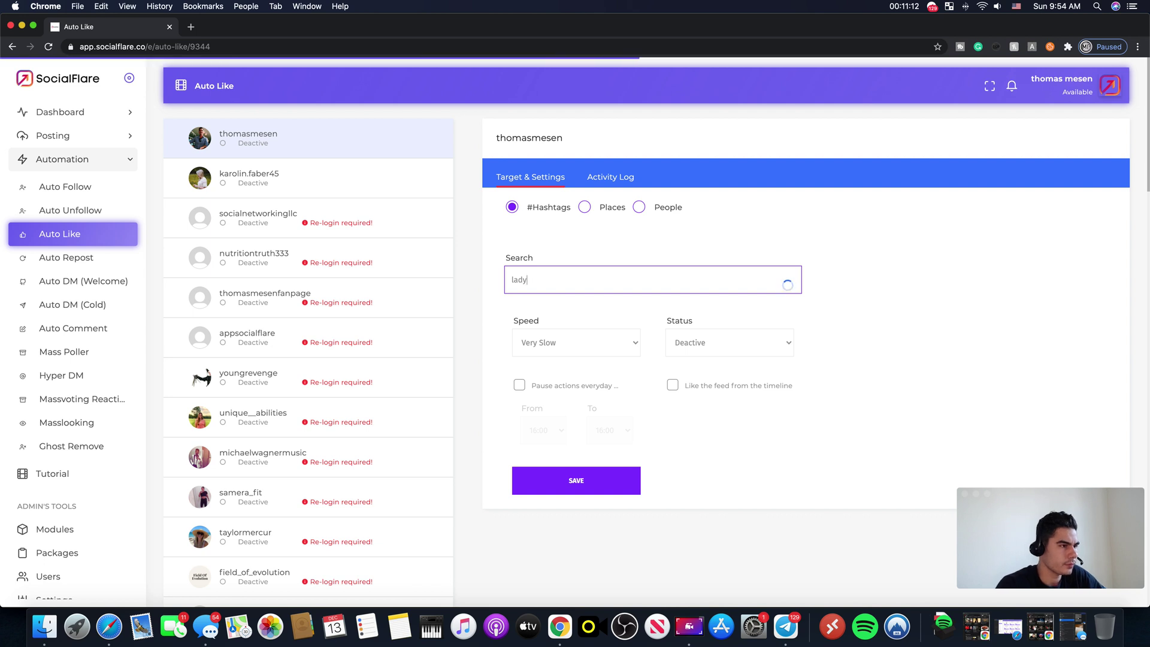
pyautogui.write('boss')
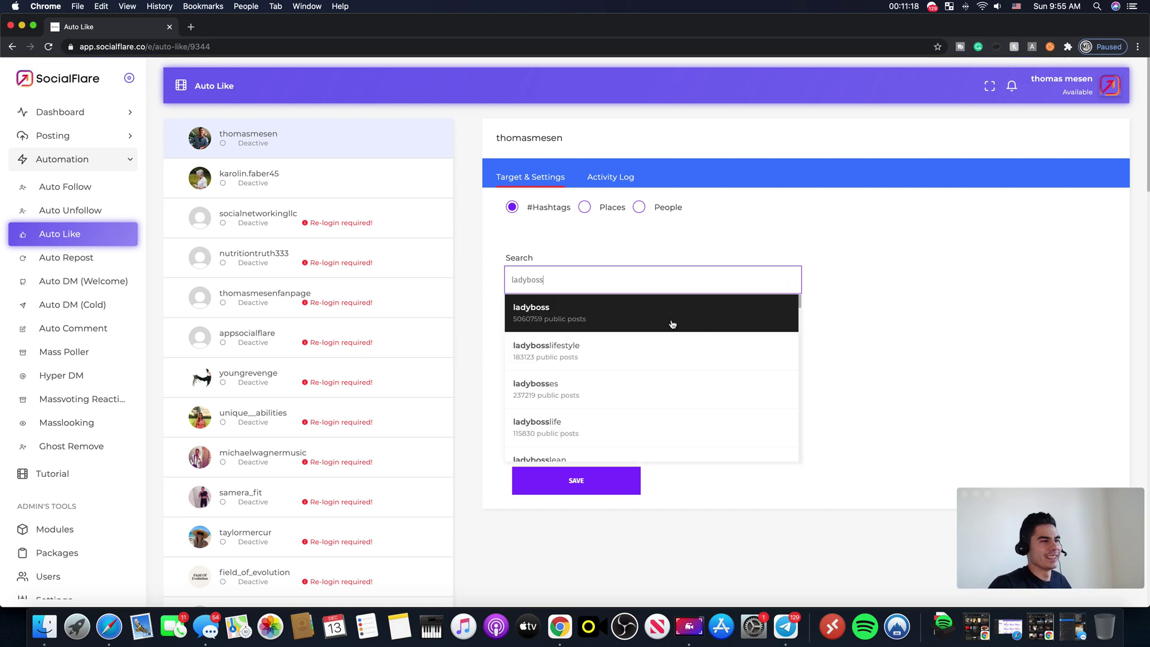
pyautogui.click(672, 324)
pyautogui.click(616, 281)
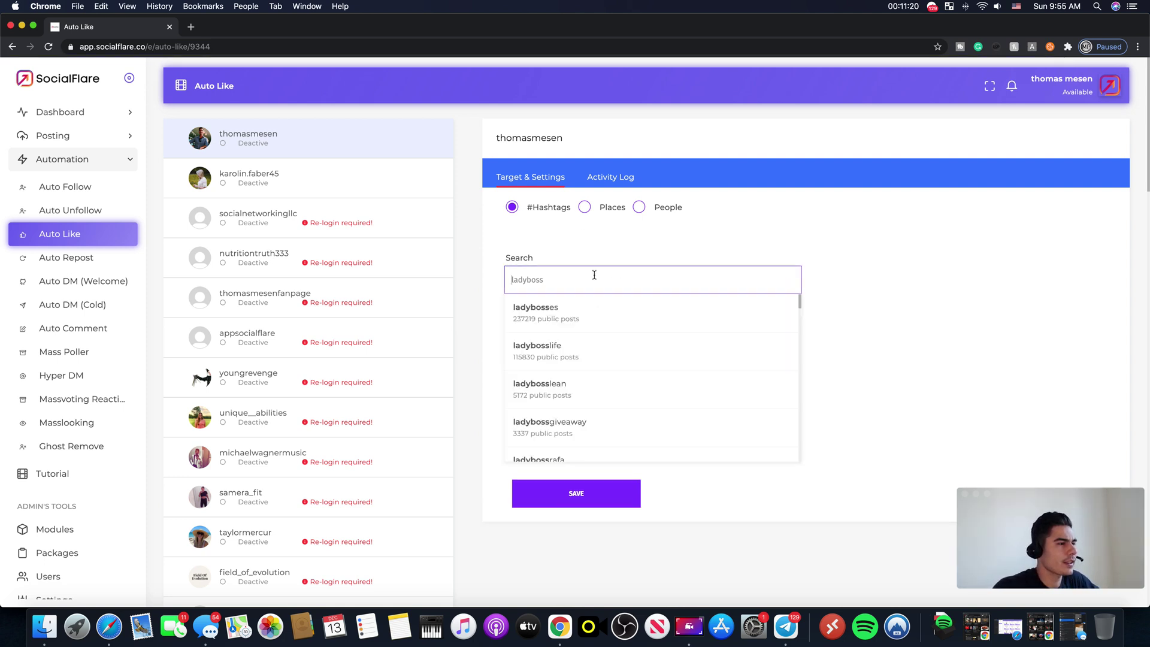
pyautogui.click(598, 354)
pyautogui.click(598, 280)
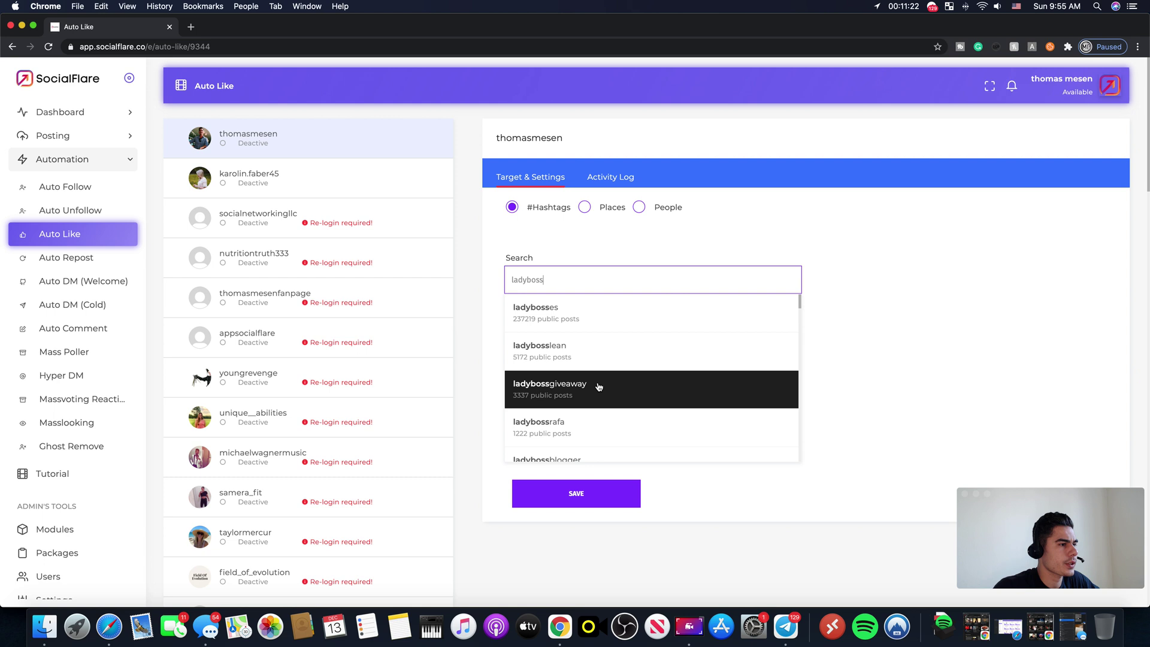
pyautogui.click(590, 349)
pyautogui.click(581, 279)
pyautogui.click(581, 314)
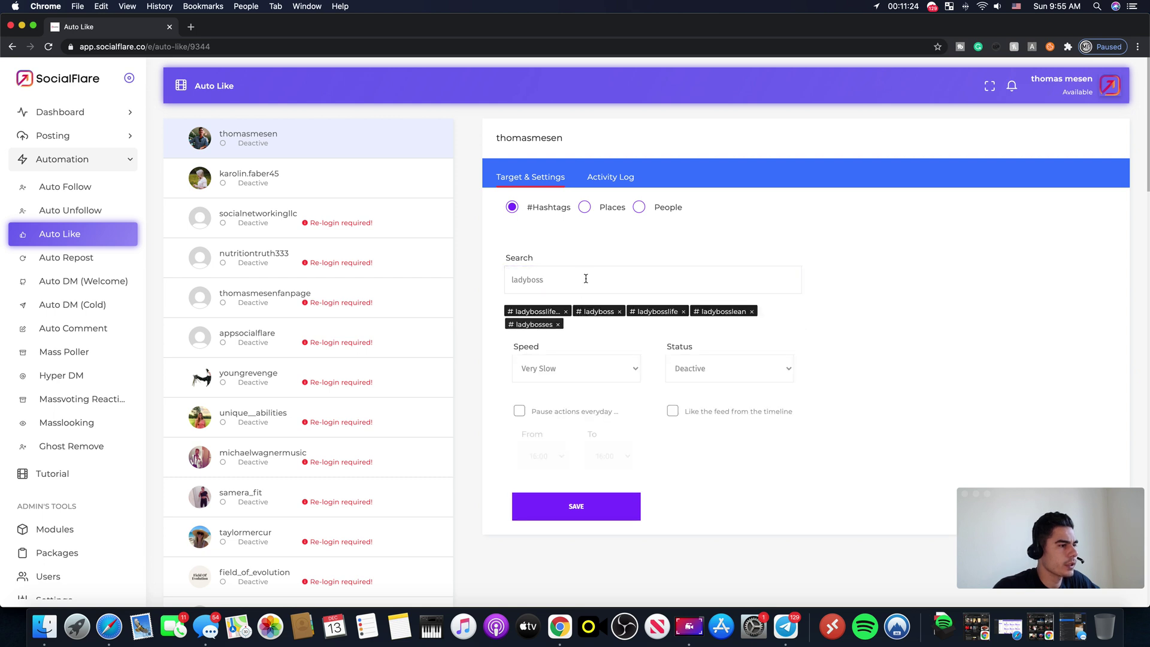
pyautogui.click(584, 279)
pyautogui.click(926, 271)
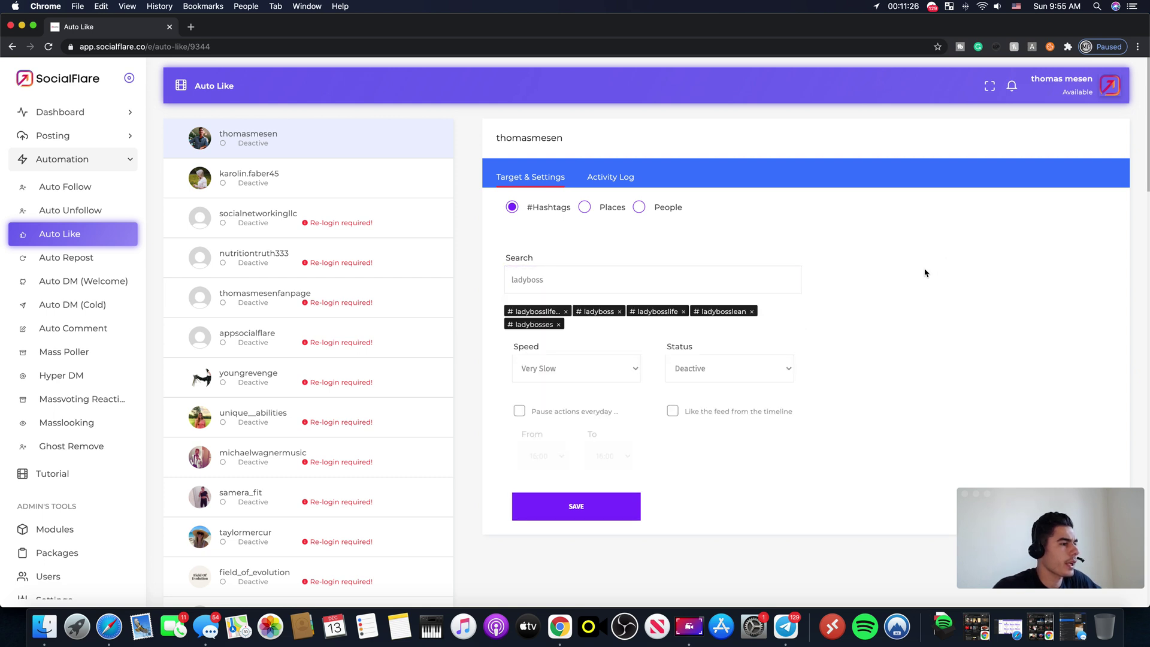
pyautogui.click(698, 373)
pyautogui.click(691, 380)
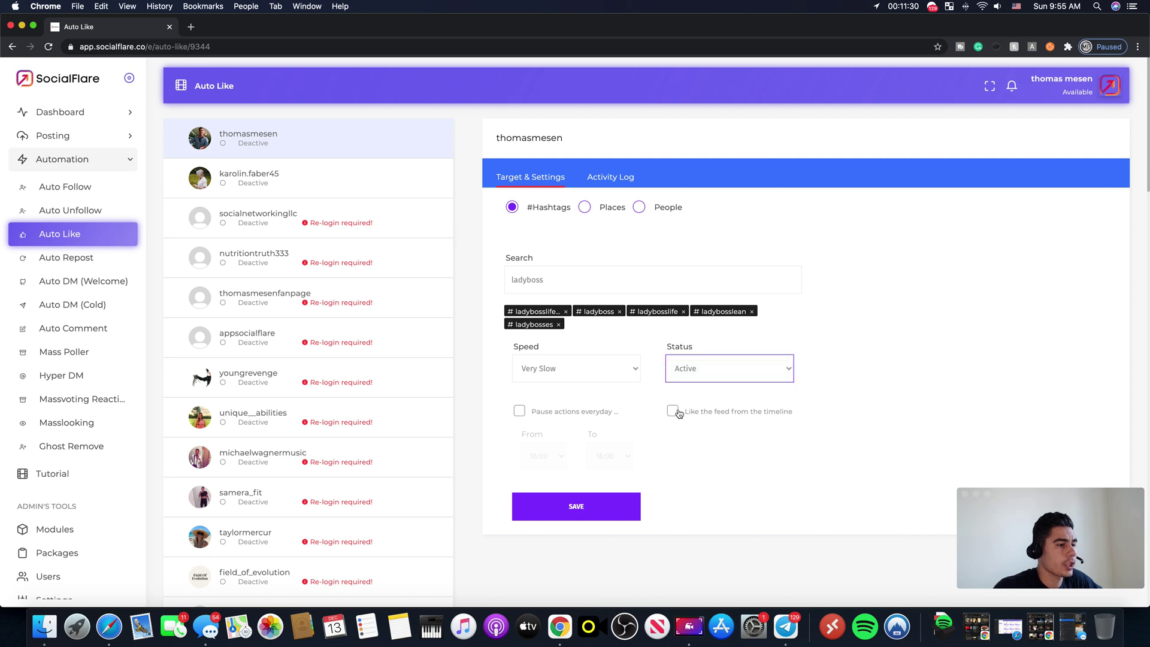
# Step: Enable the daily pause for Auto Like from 14:00 to 12:00
pyautogui.click(520, 413)
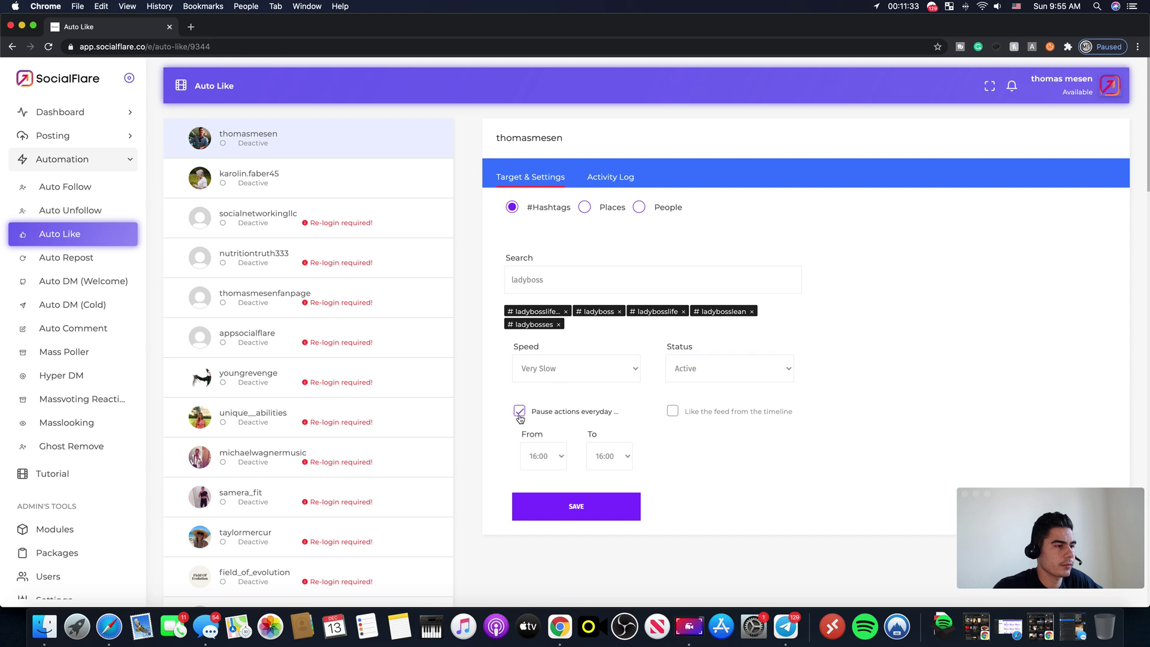
pyautogui.click(557, 457)
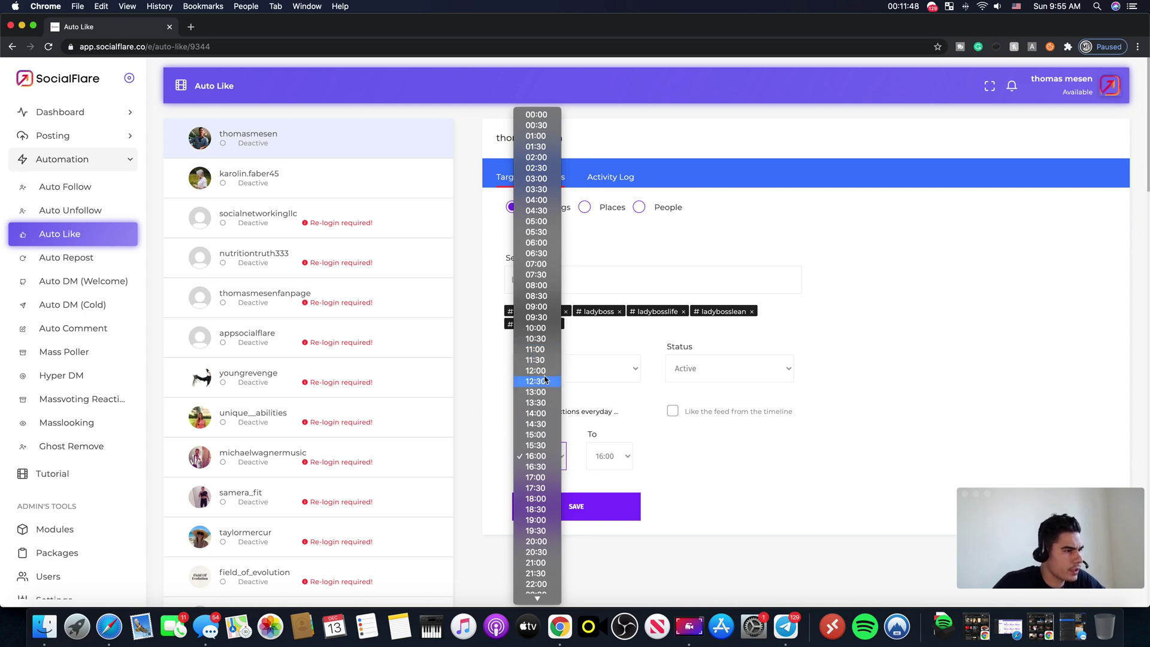
pyautogui.click(543, 413)
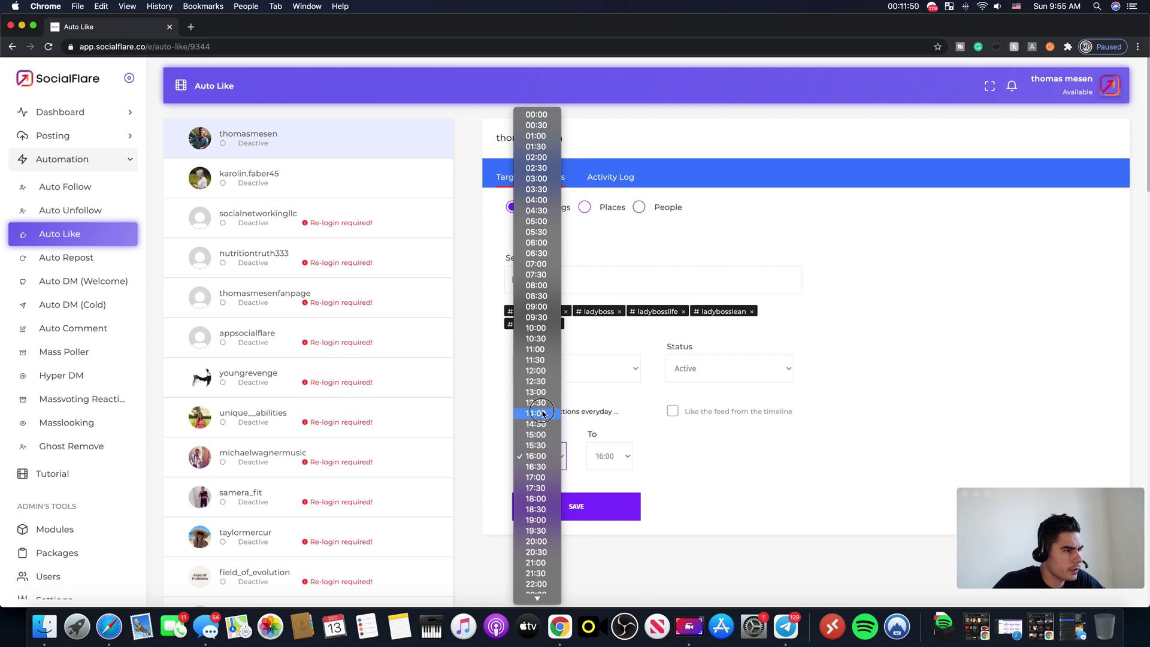
pyautogui.click(629, 456)
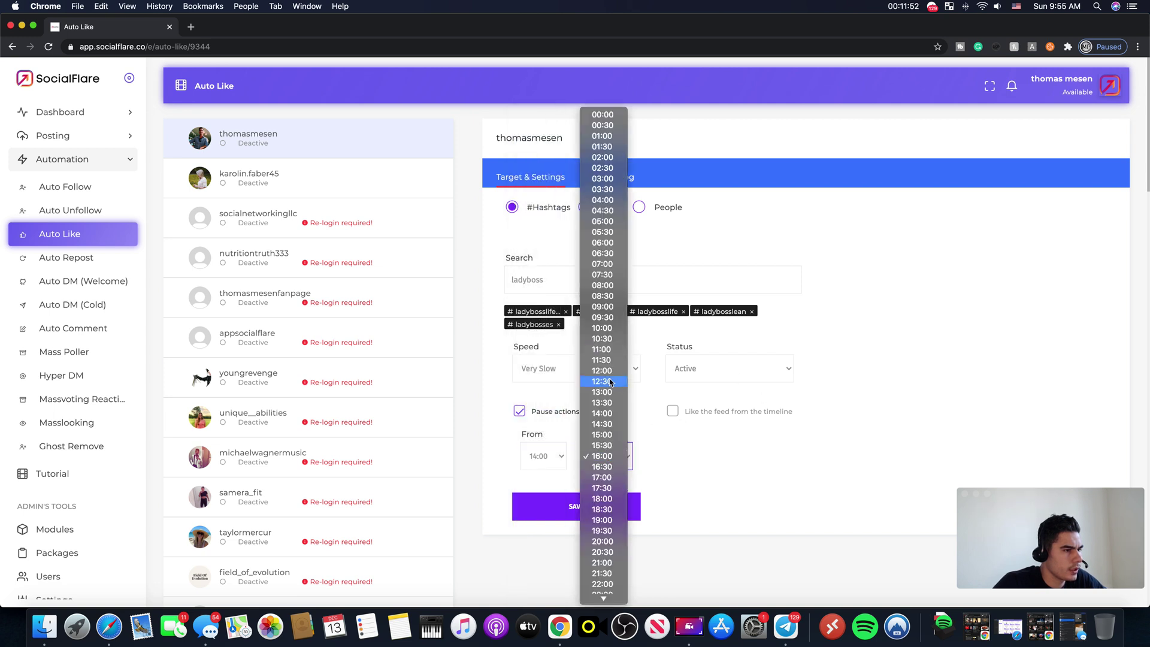
pyautogui.click(630, 379)
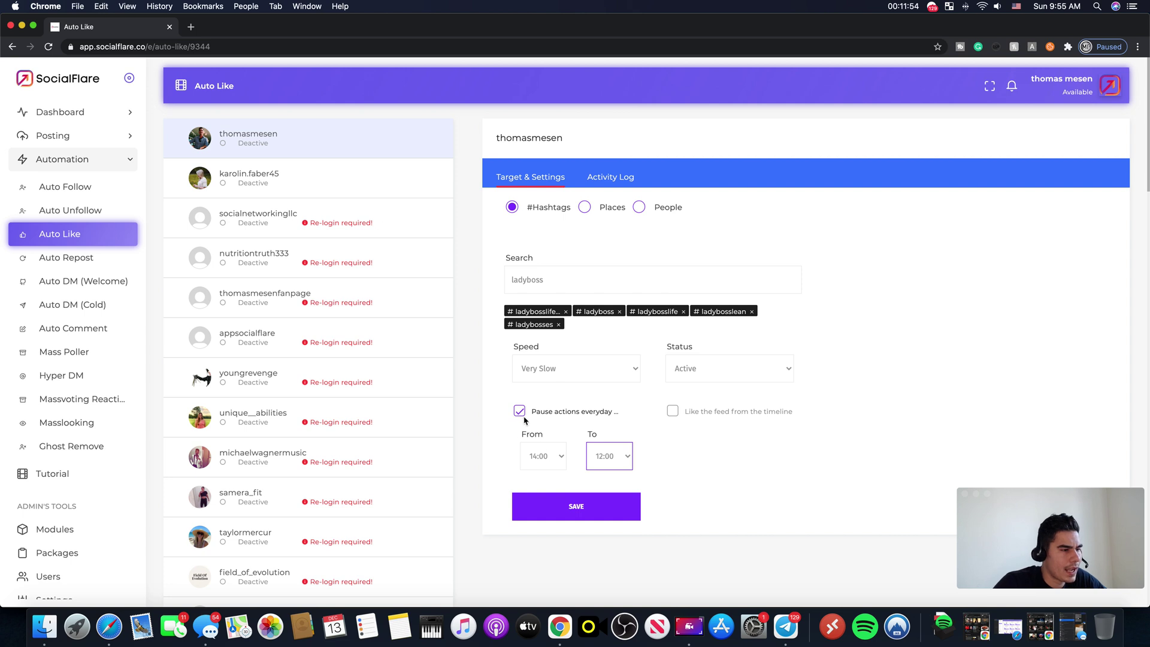
pyautogui.click(548, 463)
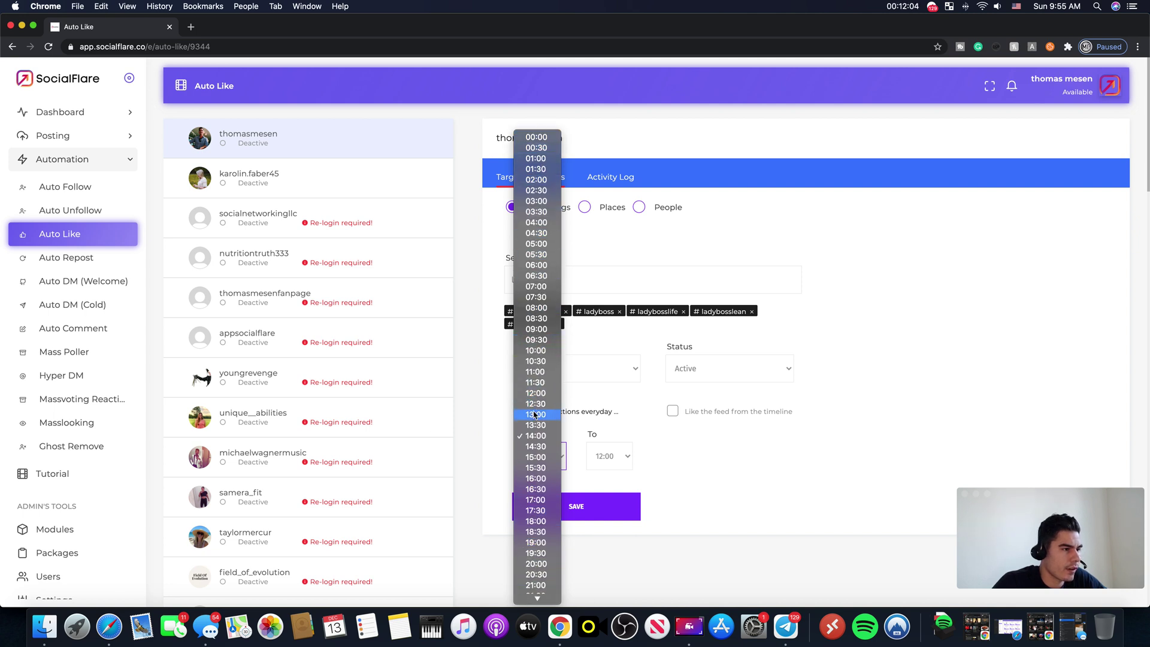
pyautogui.click(535, 436)
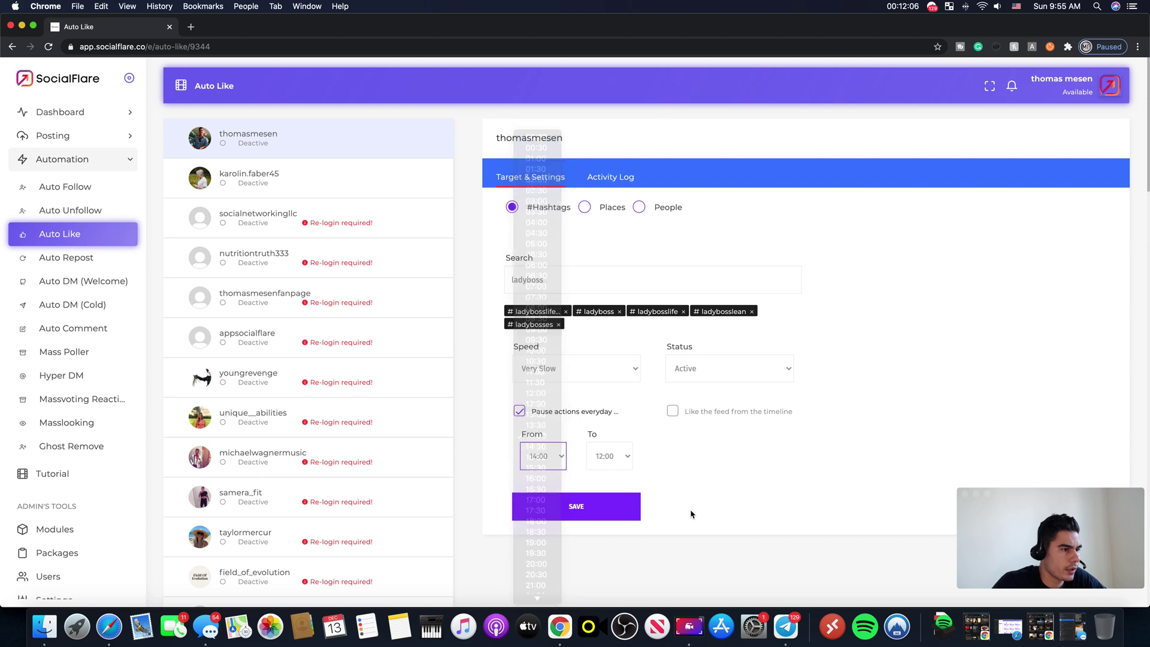
# Step: Save the Auto Like settings and reload the page to confirm they stuck
pyautogui.click(586, 514)
pyautogui.click(590, 531)
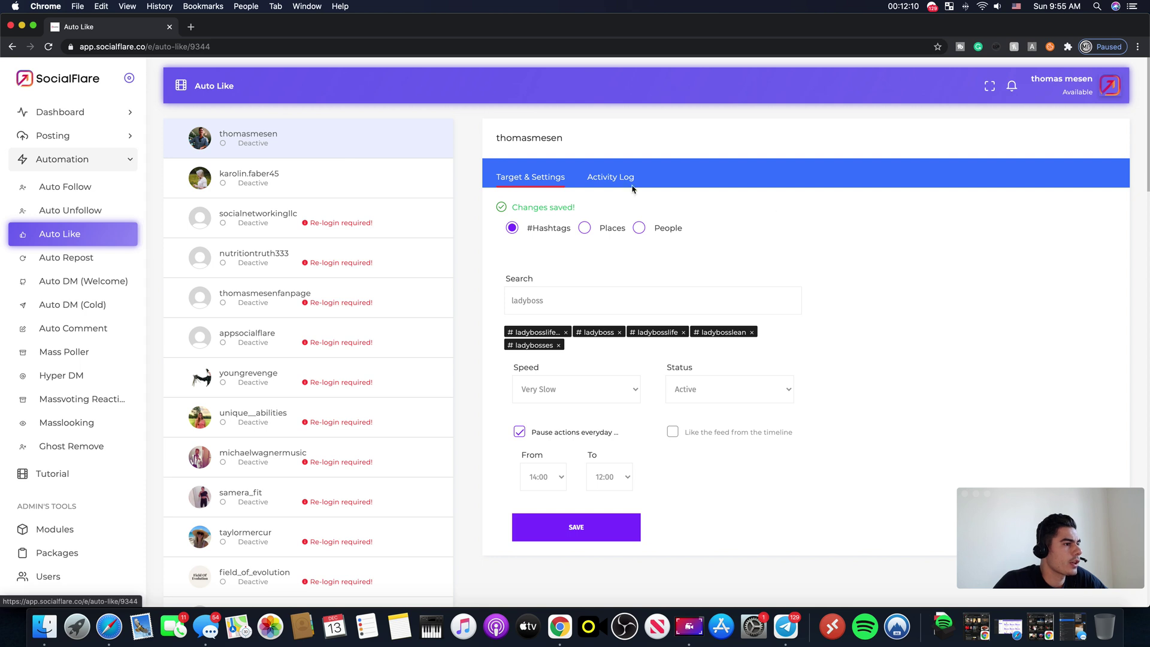
pyautogui.click(43, 48)
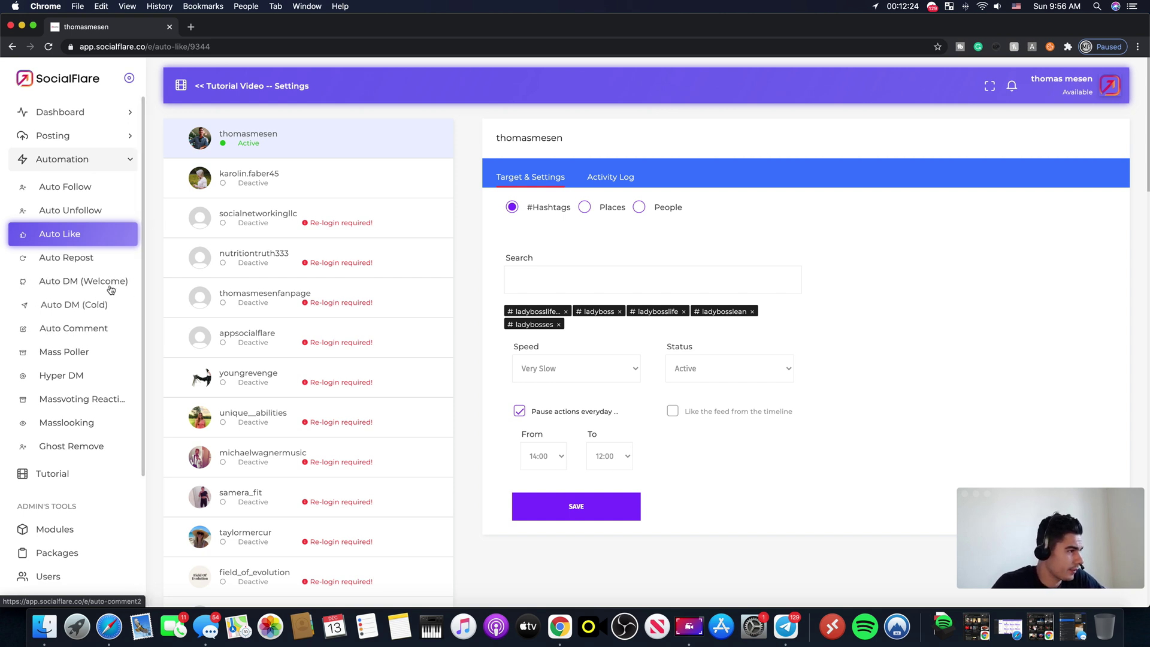
# Step: Open the top account's Auto Comment settings and search hashtags for 'ladybo'
pyautogui.click(70, 333)
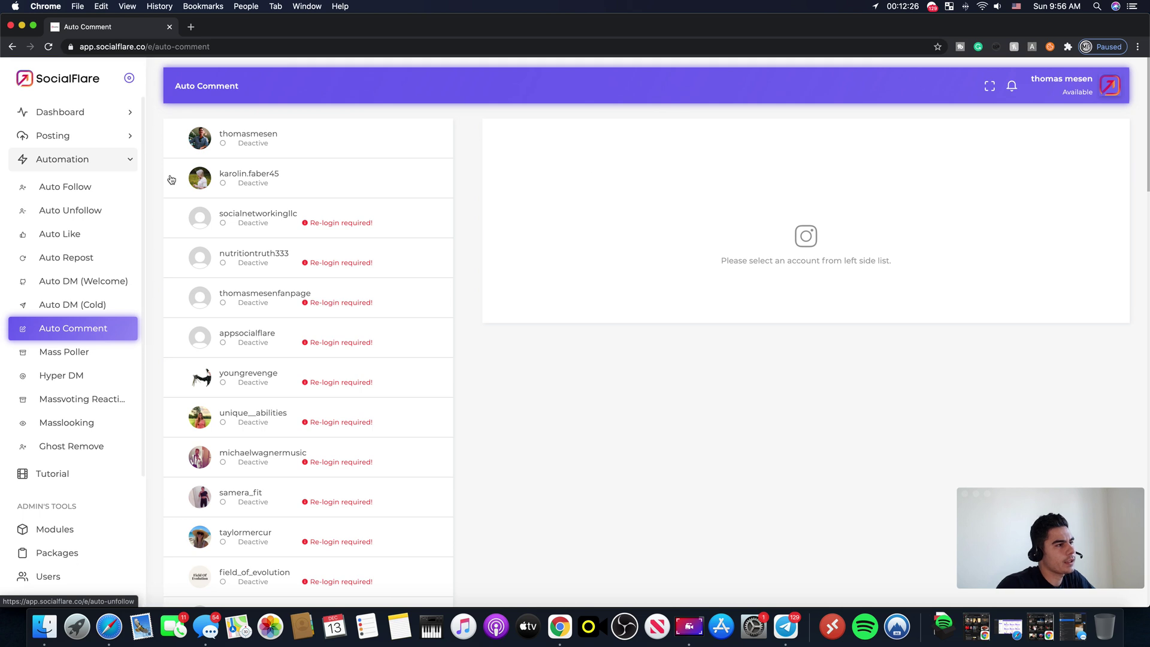
pyautogui.click(230, 148)
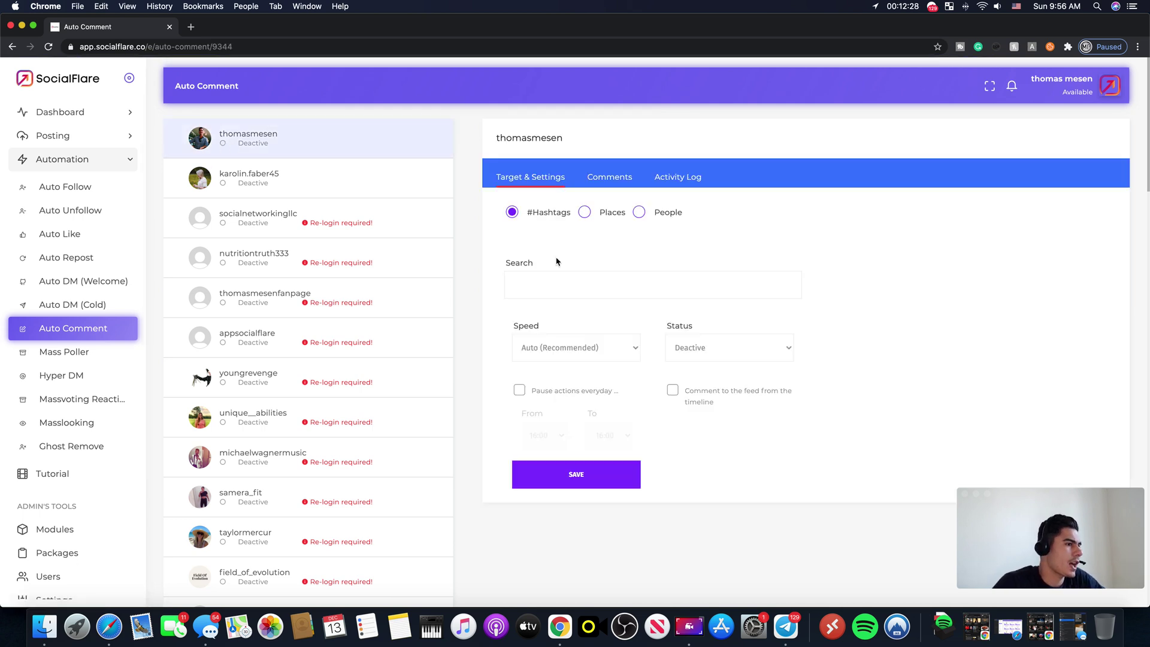
pyautogui.click(557, 287)
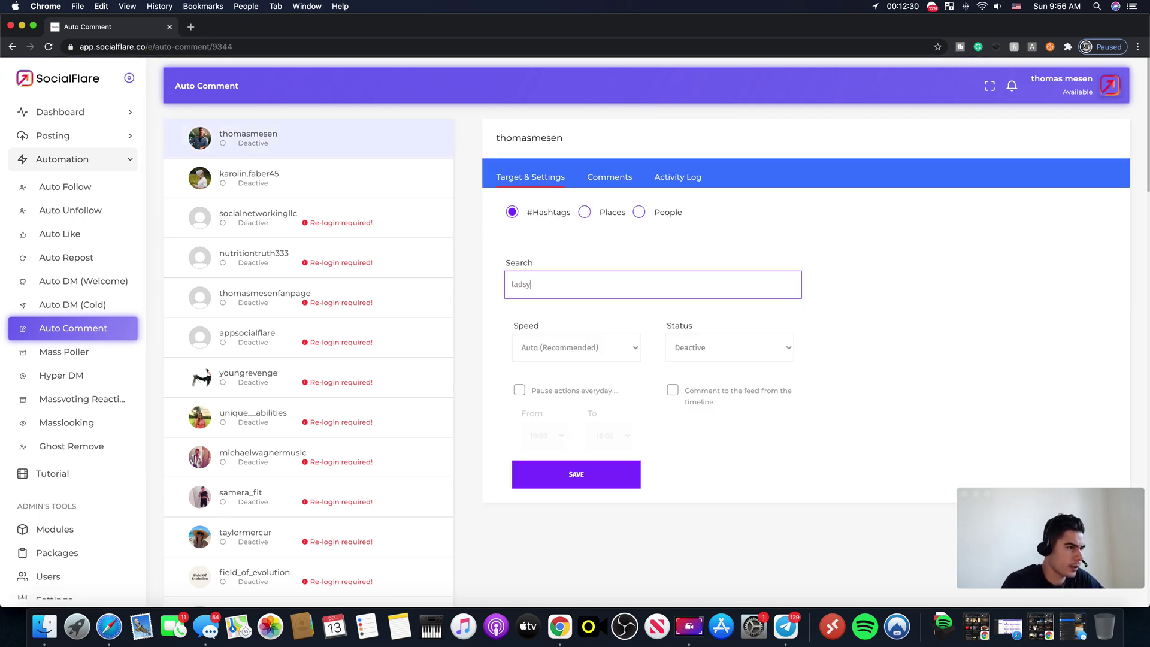
pyautogui.write('ladsy')
pyautogui.press('BackSpace')
pyautogui.press('BackSpace')
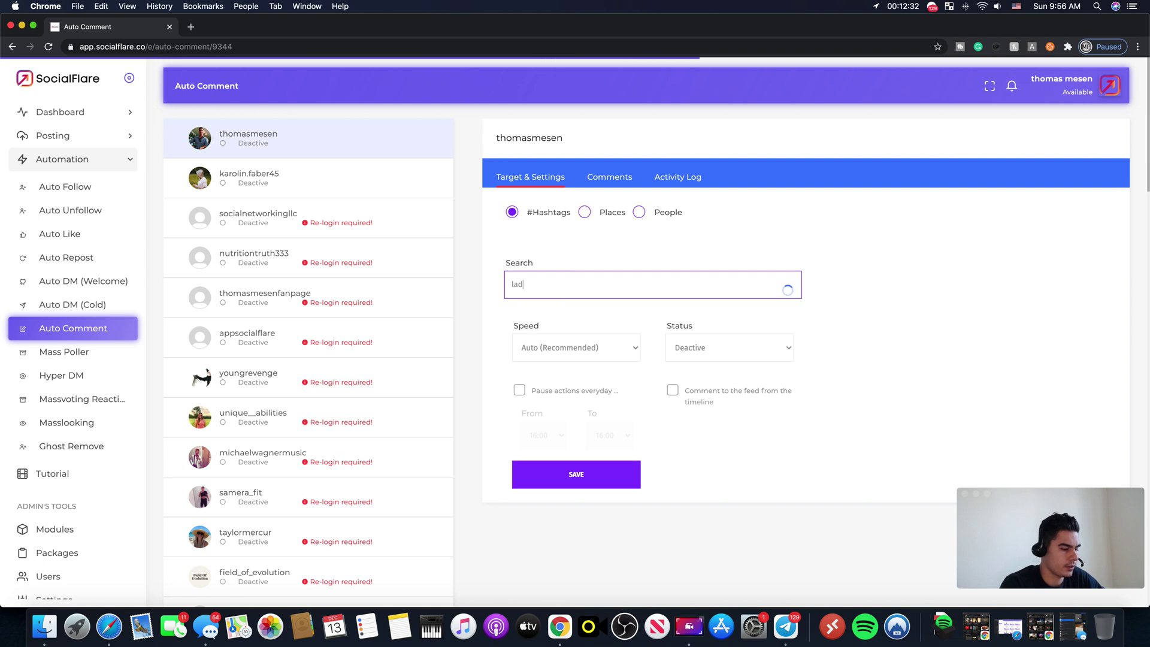
pyautogui.write('yboss')
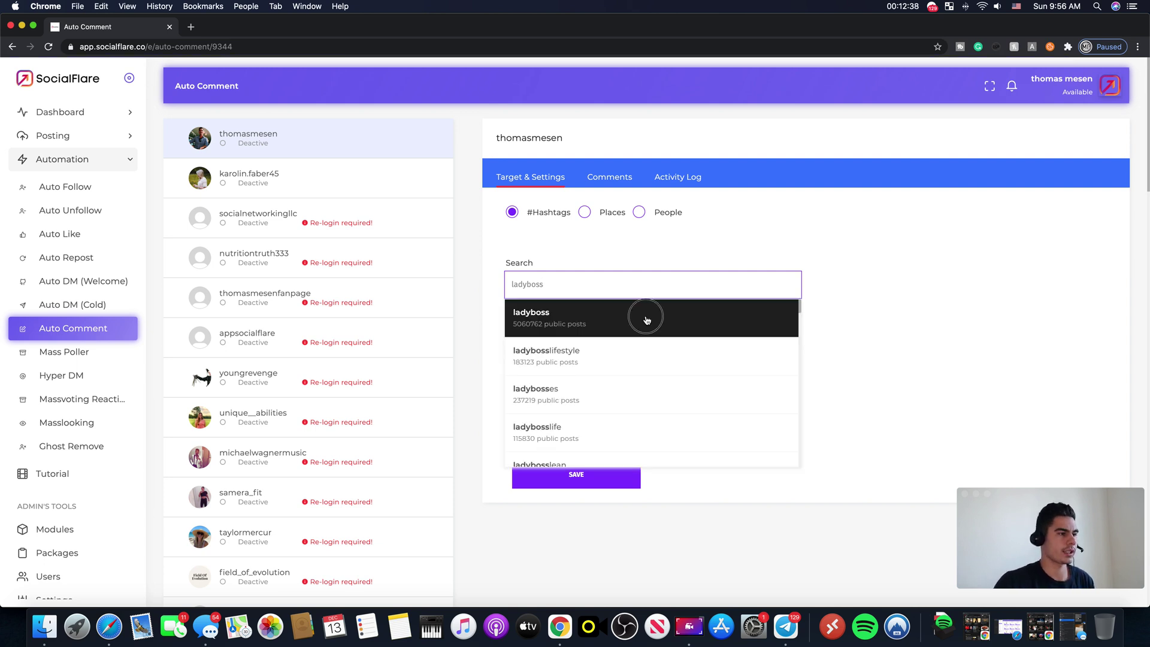
# Step: Add ladyboss, ladybosslifestyle, ladybosses, ladybosslife, ladybosslean and ladybossgiveaway as hashtag targets
pyautogui.click(645, 320)
pyautogui.click(551, 284)
pyautogui.click(569, 314)
pyautogui.click(568, 283)
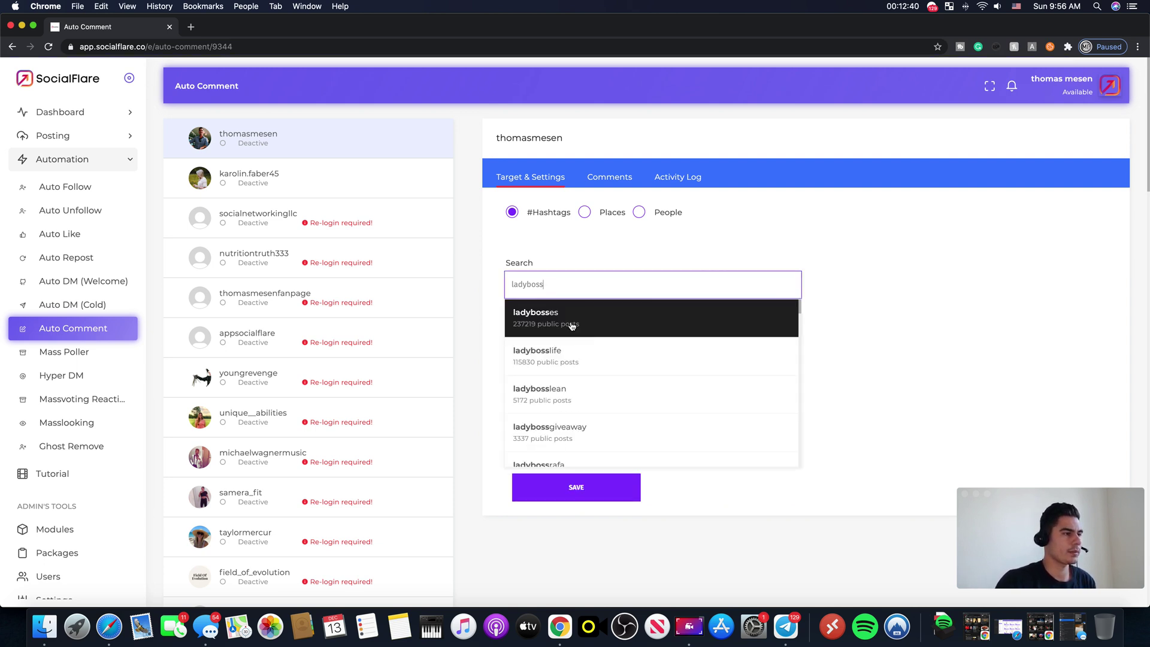
pyautogui.click(570, 315)
pyautogui.click(572, 285)
pyautogui.click(573, 315)
pyautogui.click(579, 284)
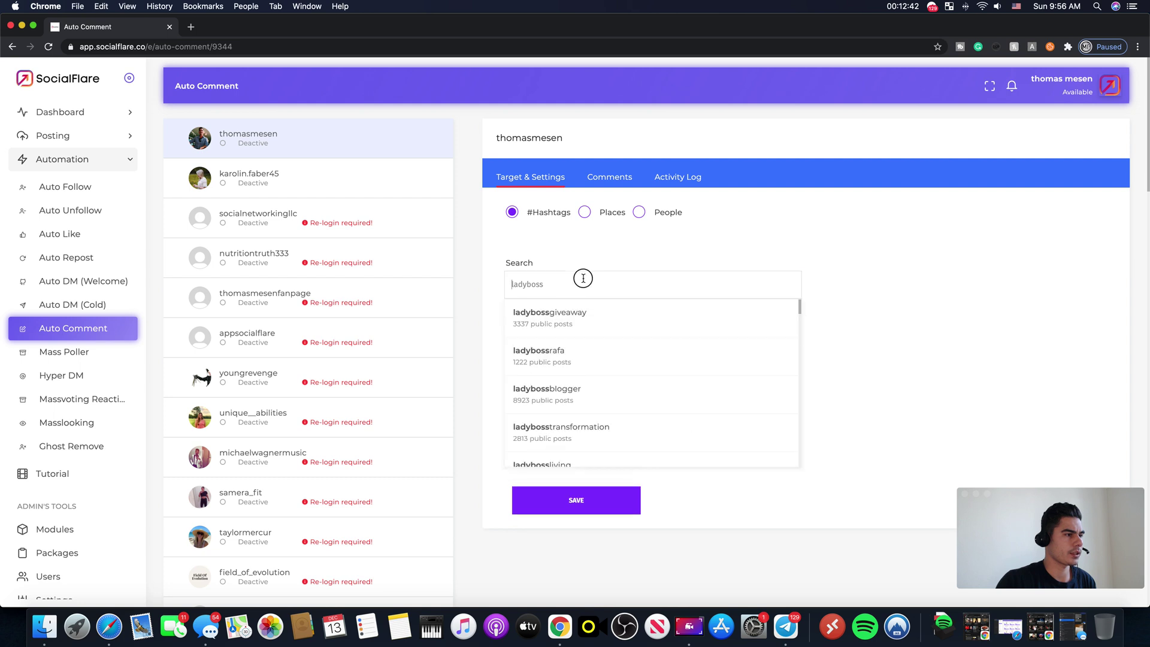
pyautogui.click(575, 314)
pyautogui.click(578, 284)
pyautogui.click(880, 278)
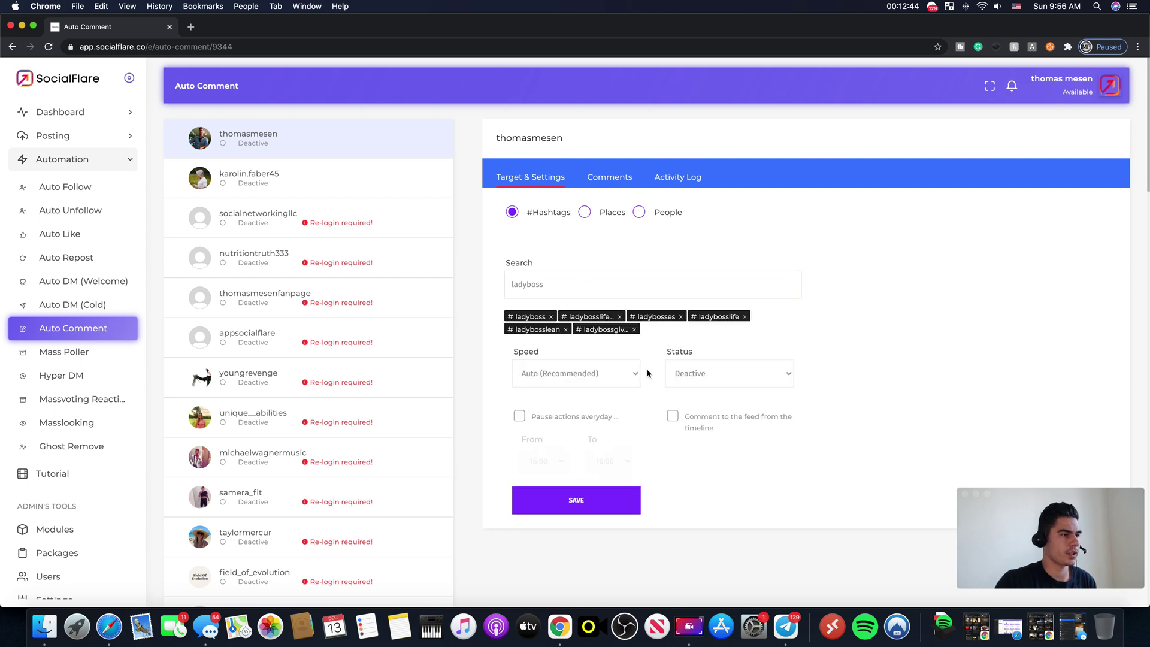
pyautogui.click(618, 374)
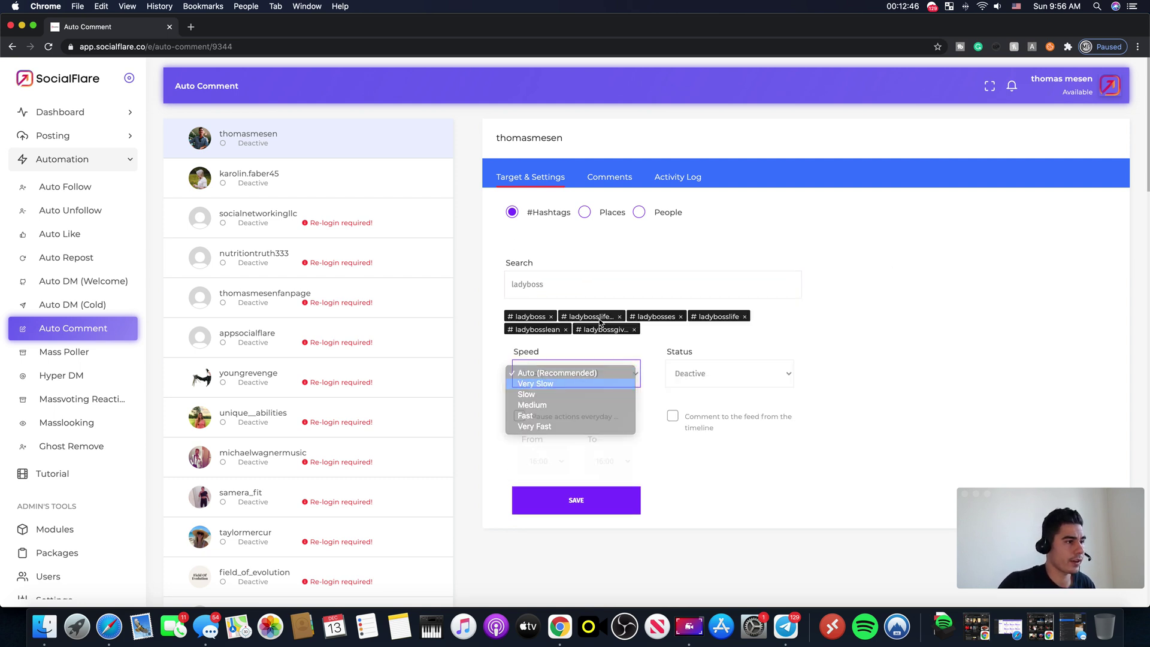
# Step: Set Auto Comment speed to Very Slow and status to Active
pyautogui.press('Return')
pyautogui.click(742, 372)
pyautogui.click(714, 388)
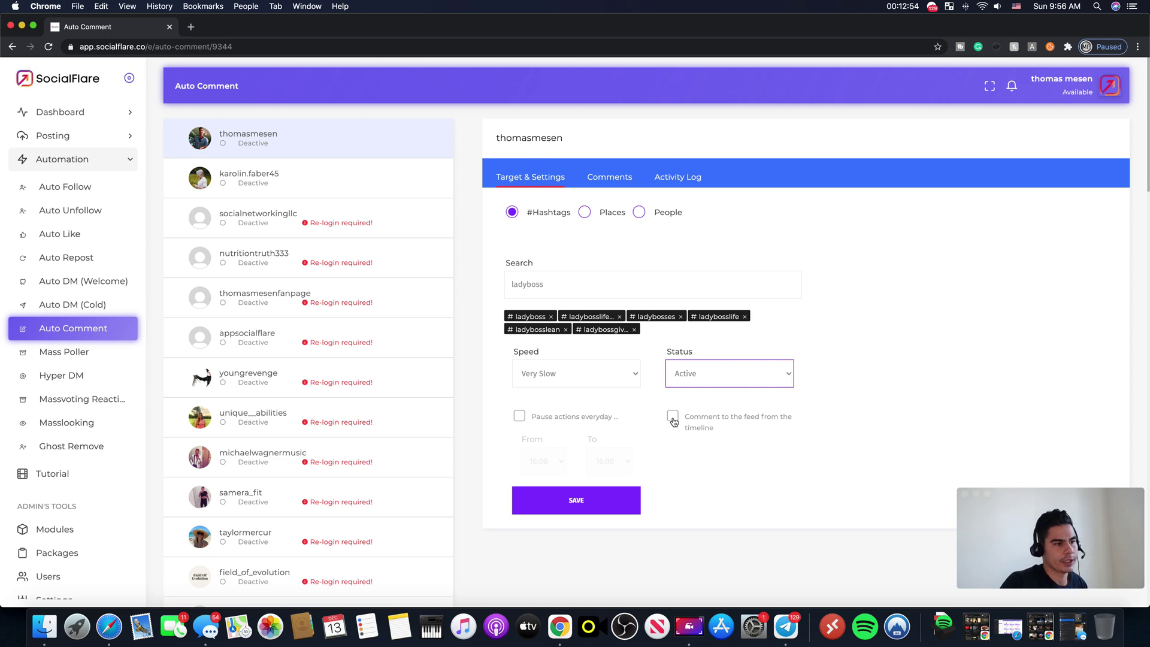
# Step: Enable the daily pause of actions from 23:30 to 21:30
pyautogui.click(518, 419)
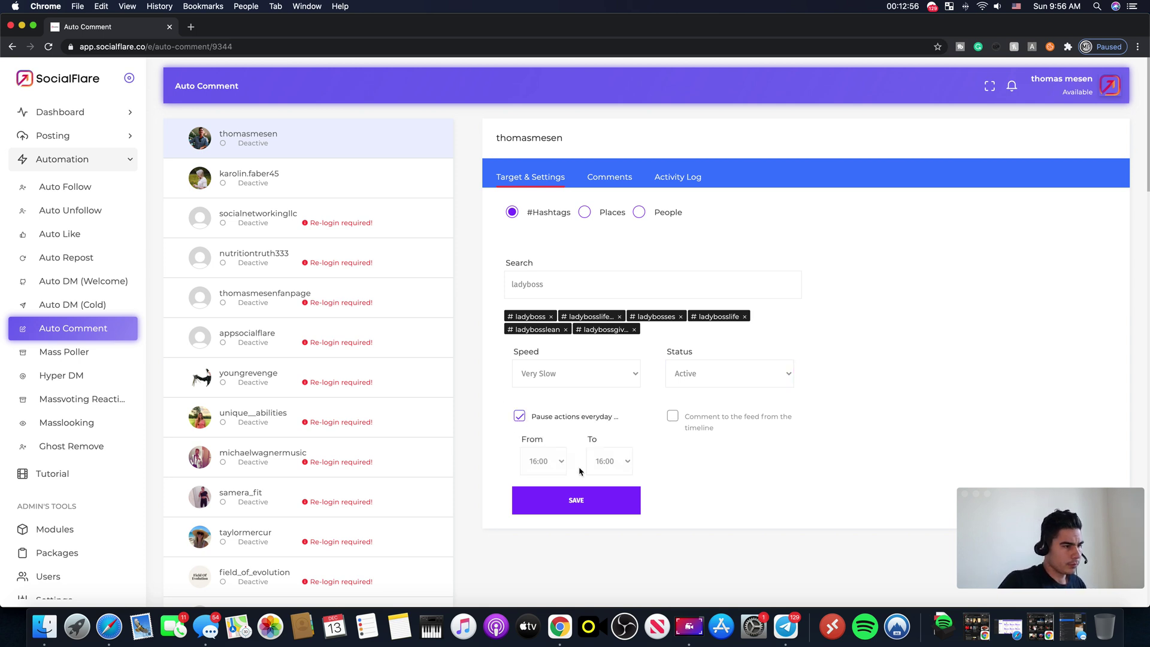
pyautogui.click(542, 461)
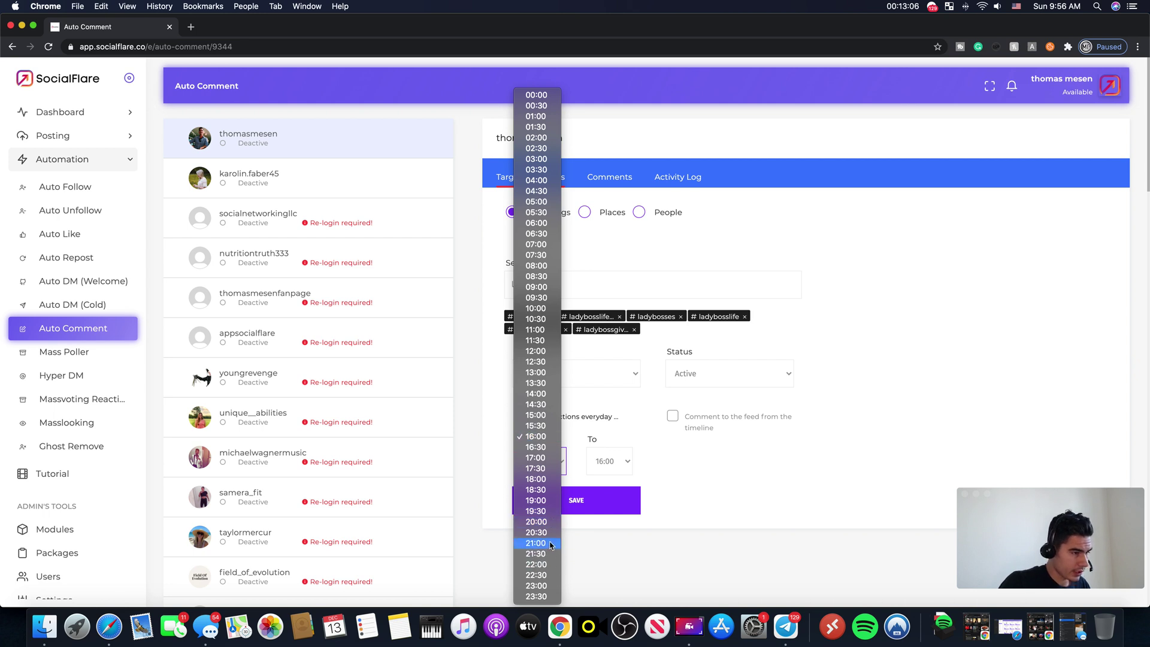
pyautogui.click(546, 586)
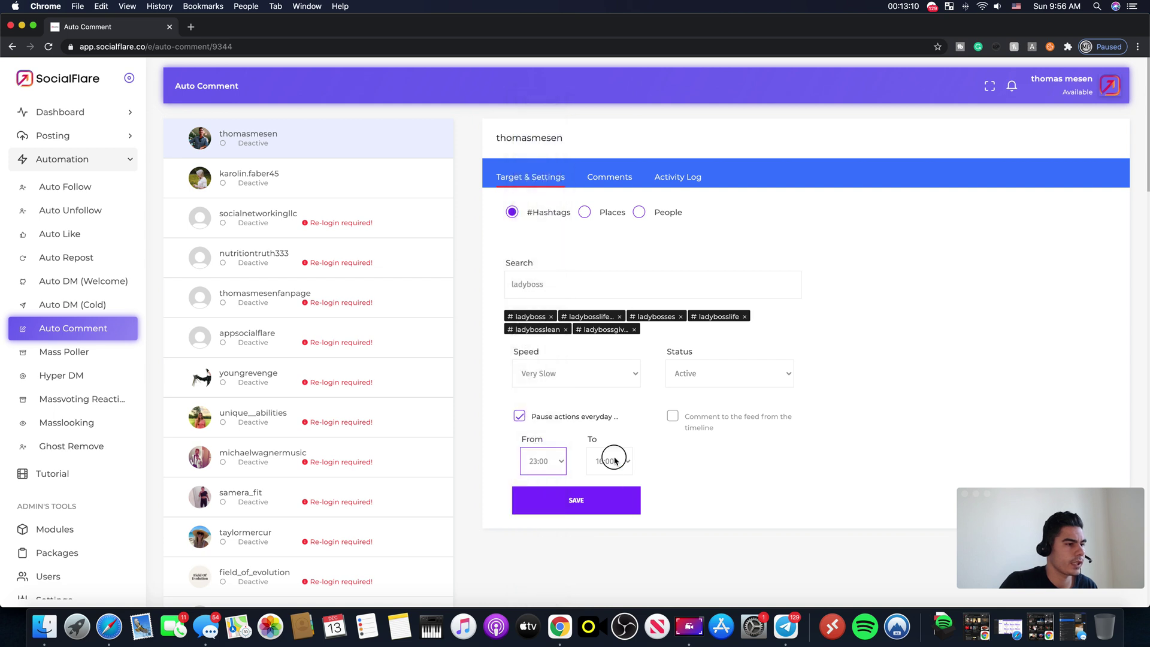
pyautogui.click(610, 461)
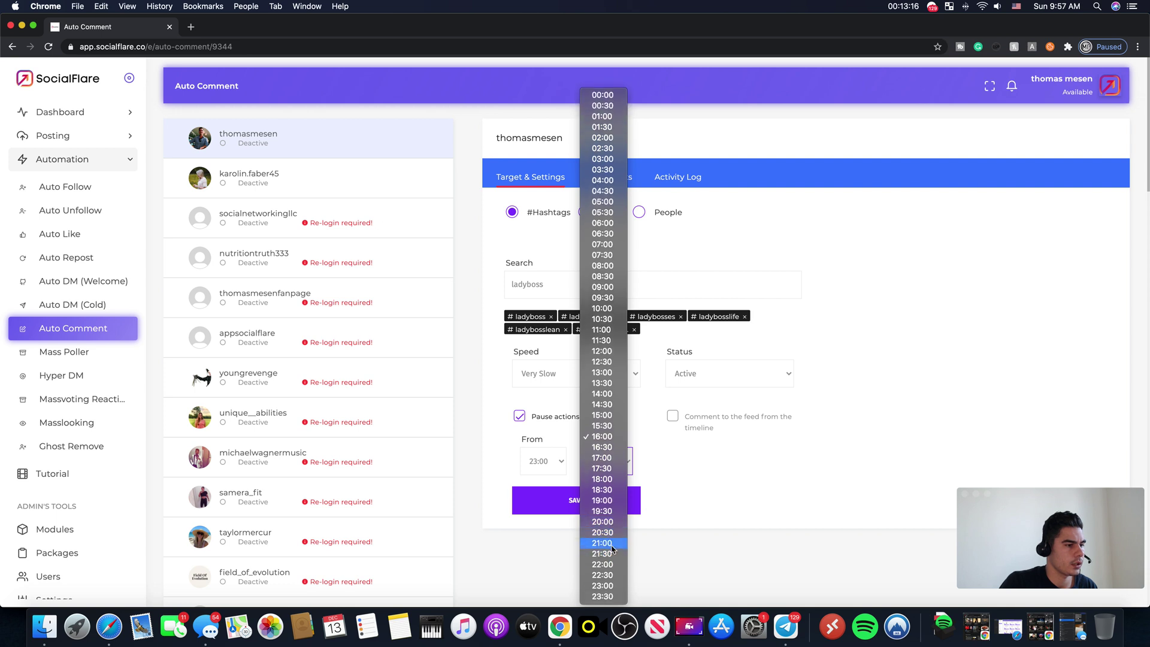
pyautogui.click(605, 543)
pyautogui.click(617, 460)
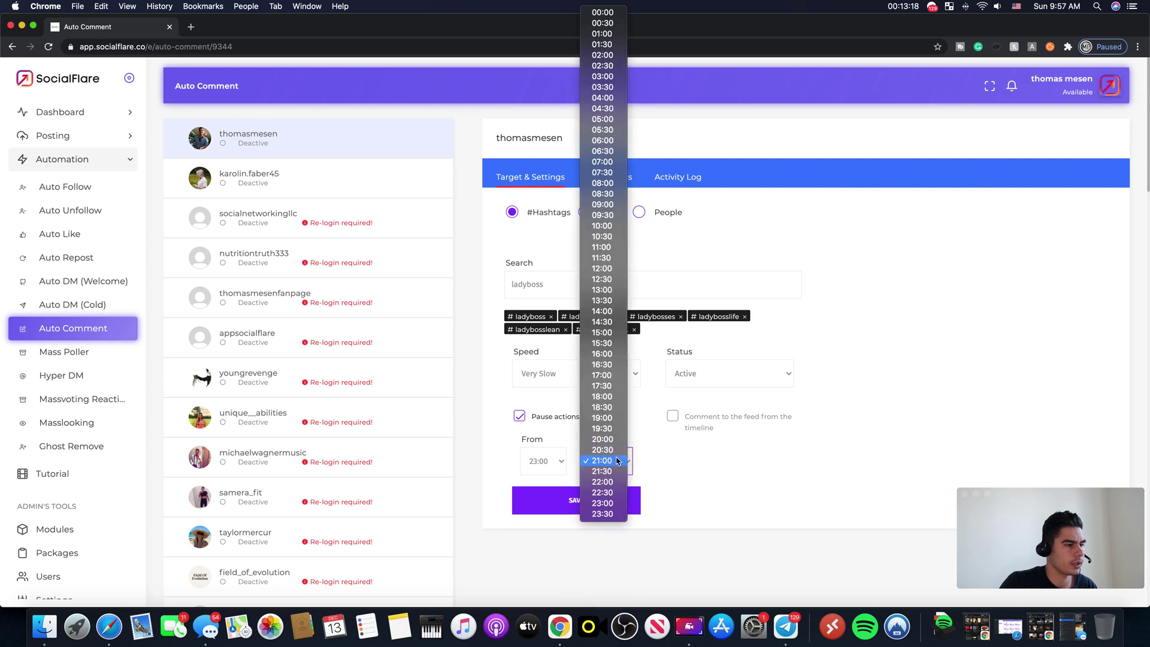
pyautogui.click(614, 470)
pyautogui.click(549, 470)
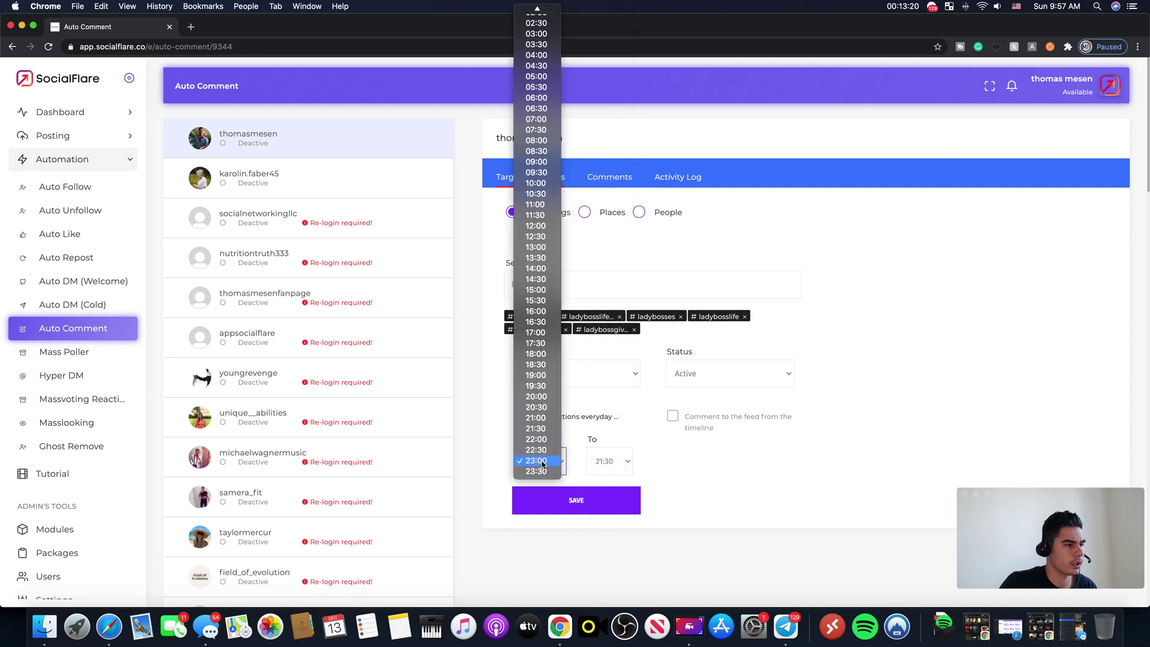
pyautogui.click(549, 471)
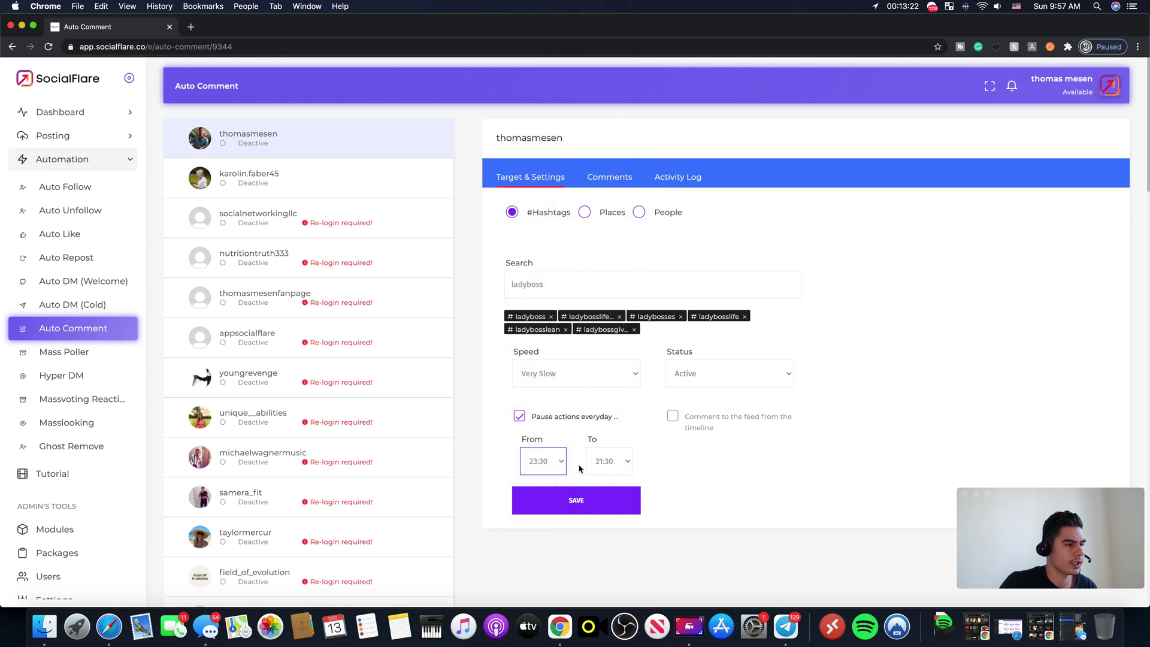
pyautogui.click(550, 462)
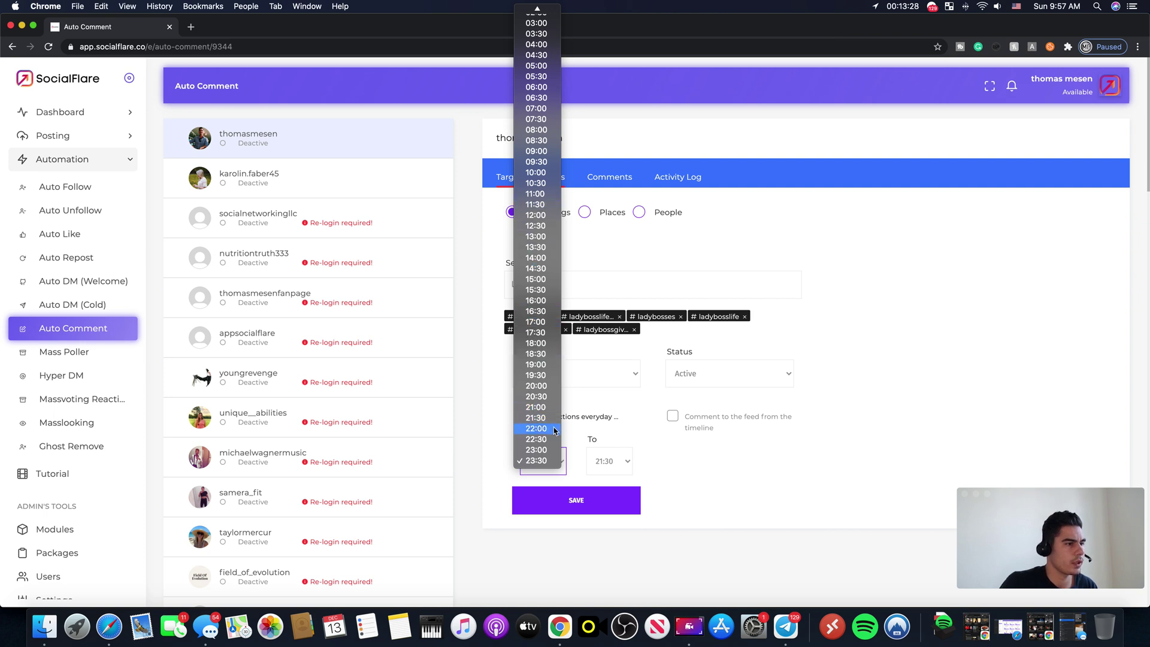
pyautogui.click(627, 502)
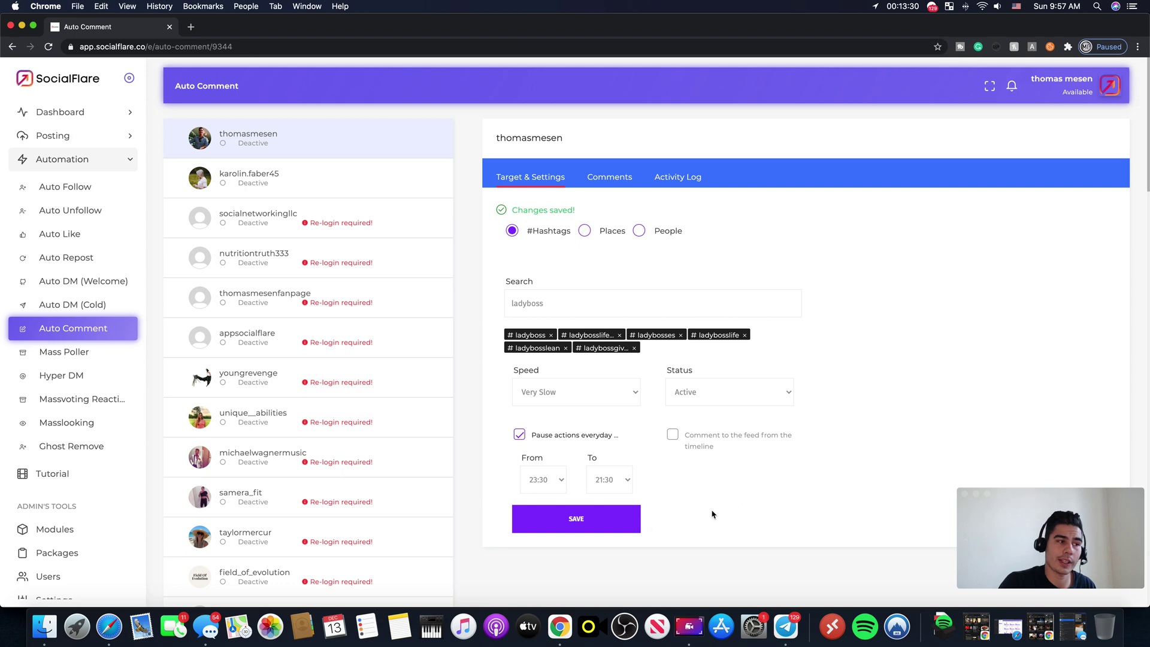
# Step: Save the Auto Comment settings and reload the page to verify them
pyautogui.click(611, 527)
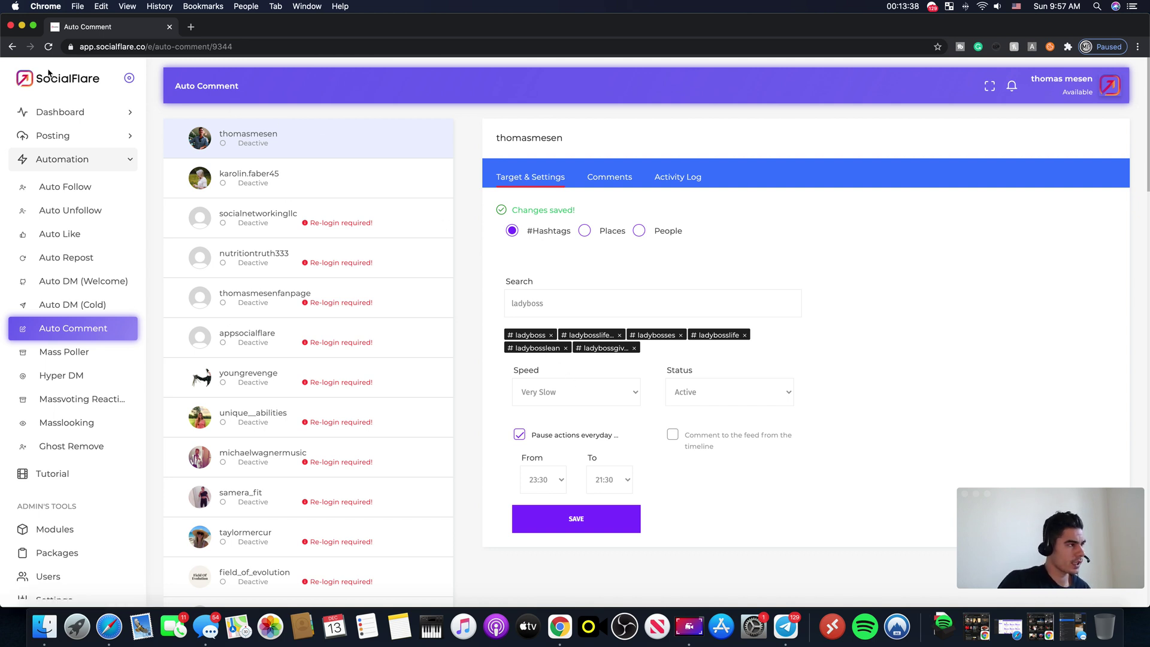
pyautogui.click(49, 47)
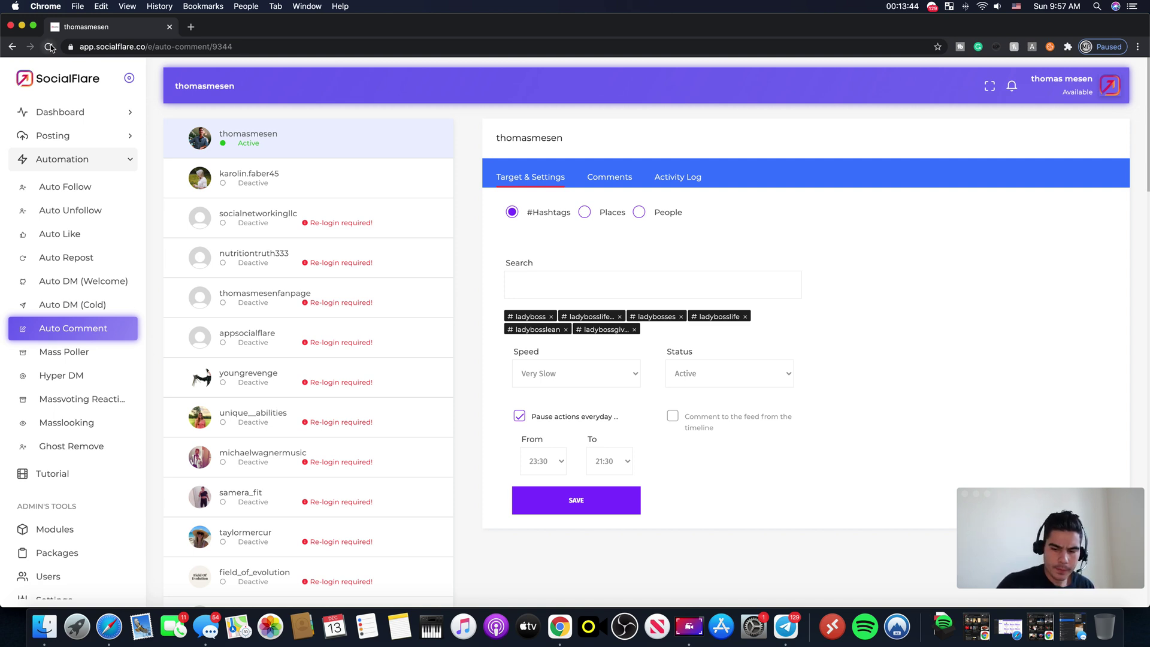
pyautogui.click(56, 353)
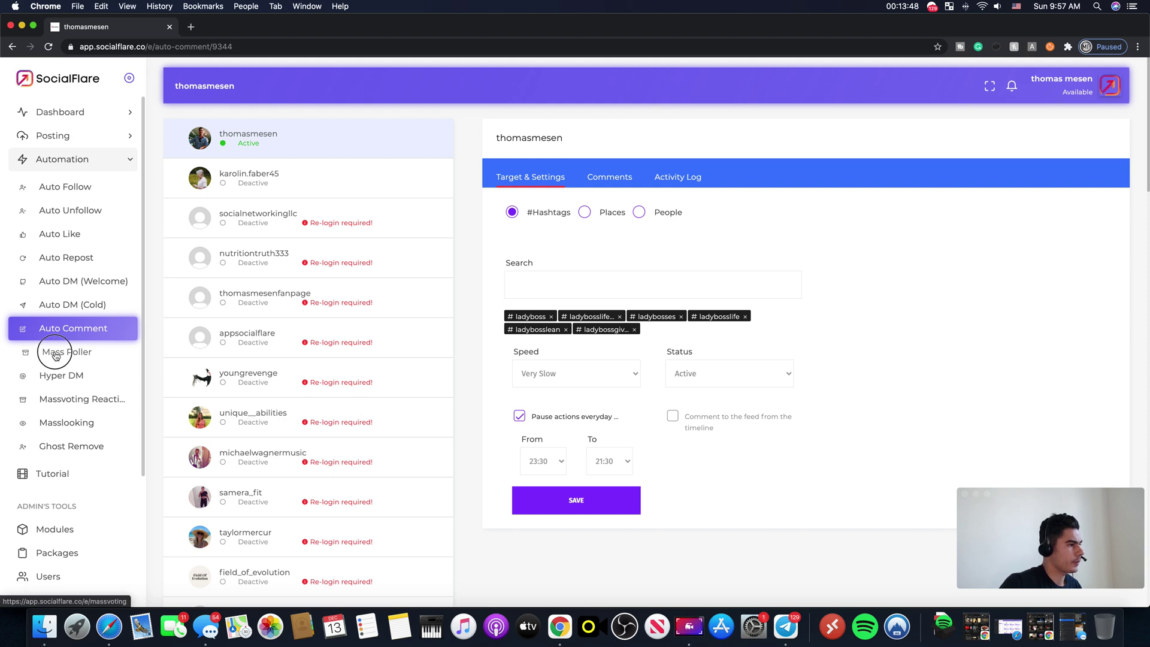
# Step: Enable Poll Votes, Question Answers, Story Countdown, Slider Points and Quiz Answers for the main account
pyautogui.click(288, 183)
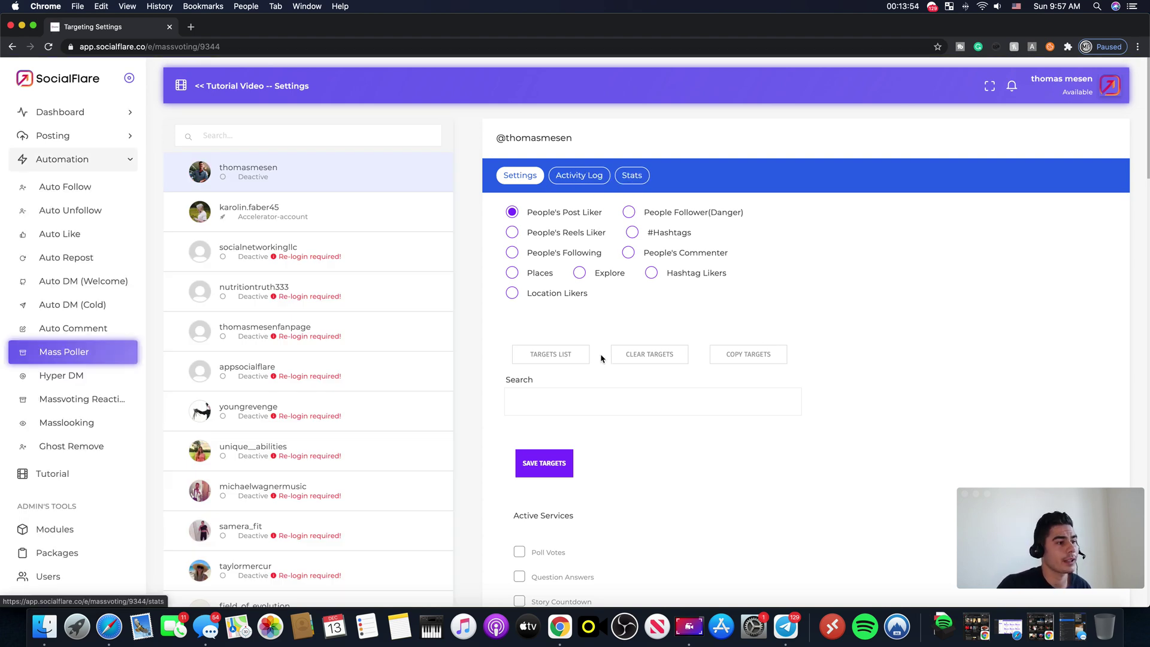
pyautogui.scroll(-6, 601, 268)
pyautogui.scroll(7, 601, 269)
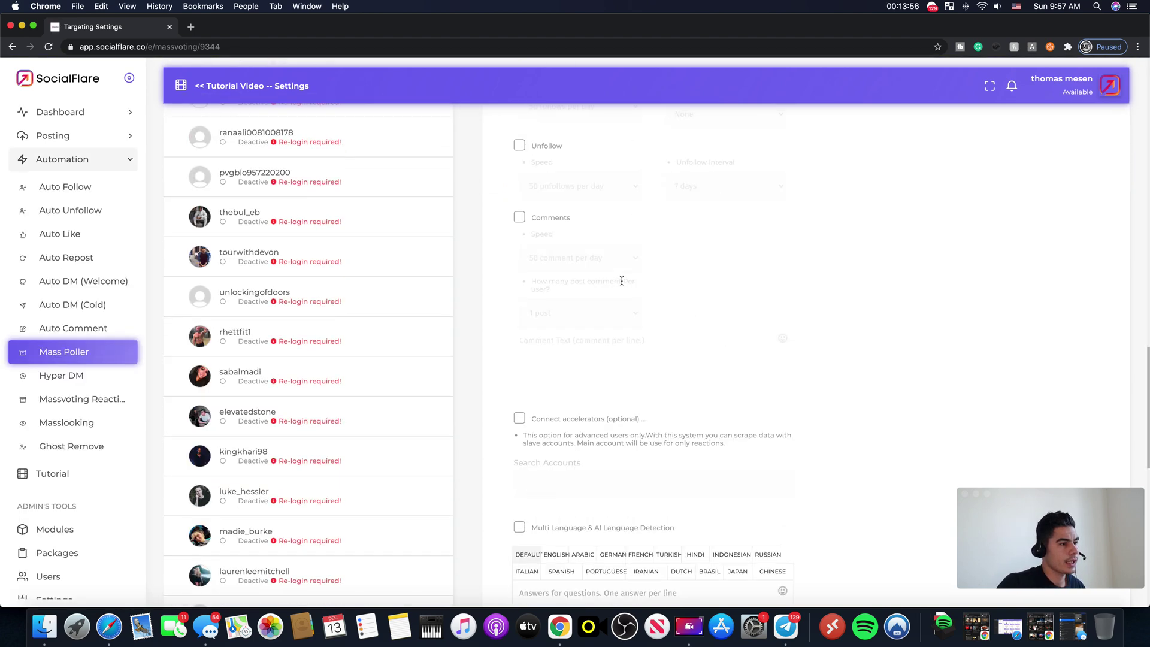
pyautogui.scroll(-4, 573, 332)
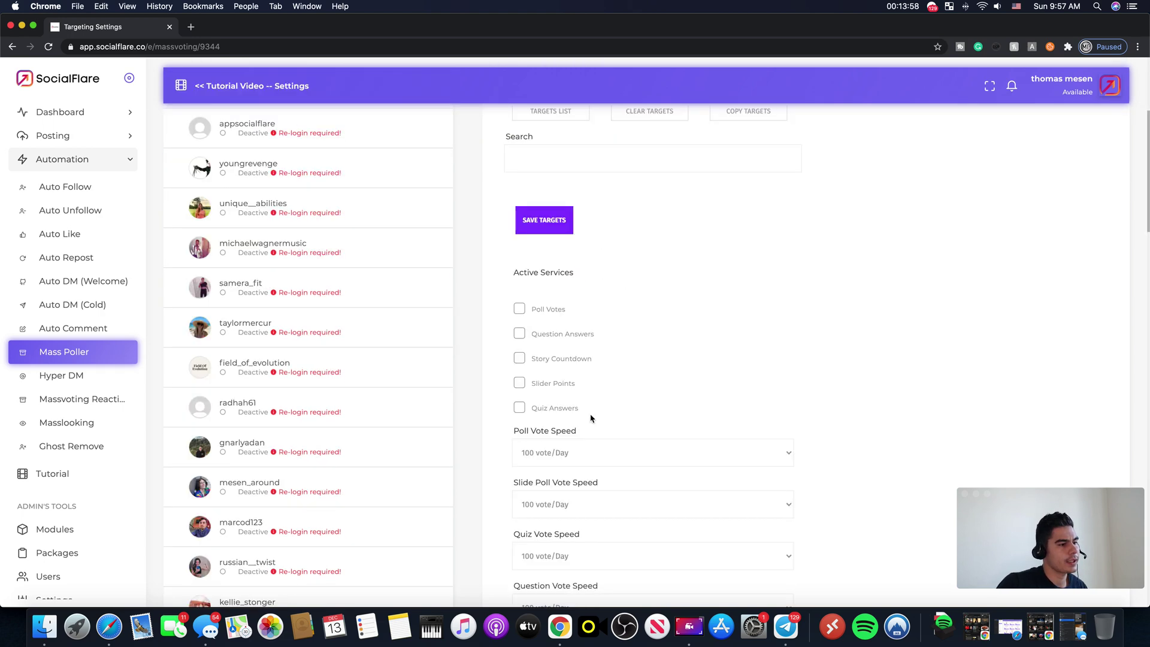
pyautogui.click(522, 309)
pyautogui.click(520, 333)
pyautogui.click(520, 358)
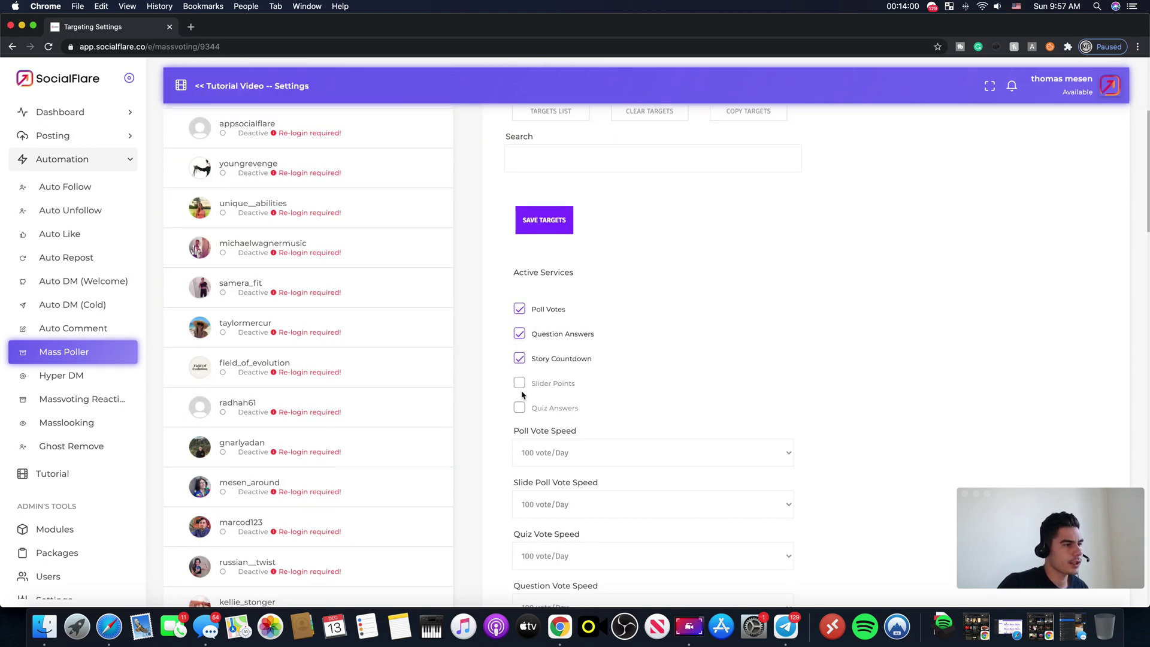
pyautogui.click(520, 384)
pyautogui.click(520, 408)
pyautogui.click(548, 453)
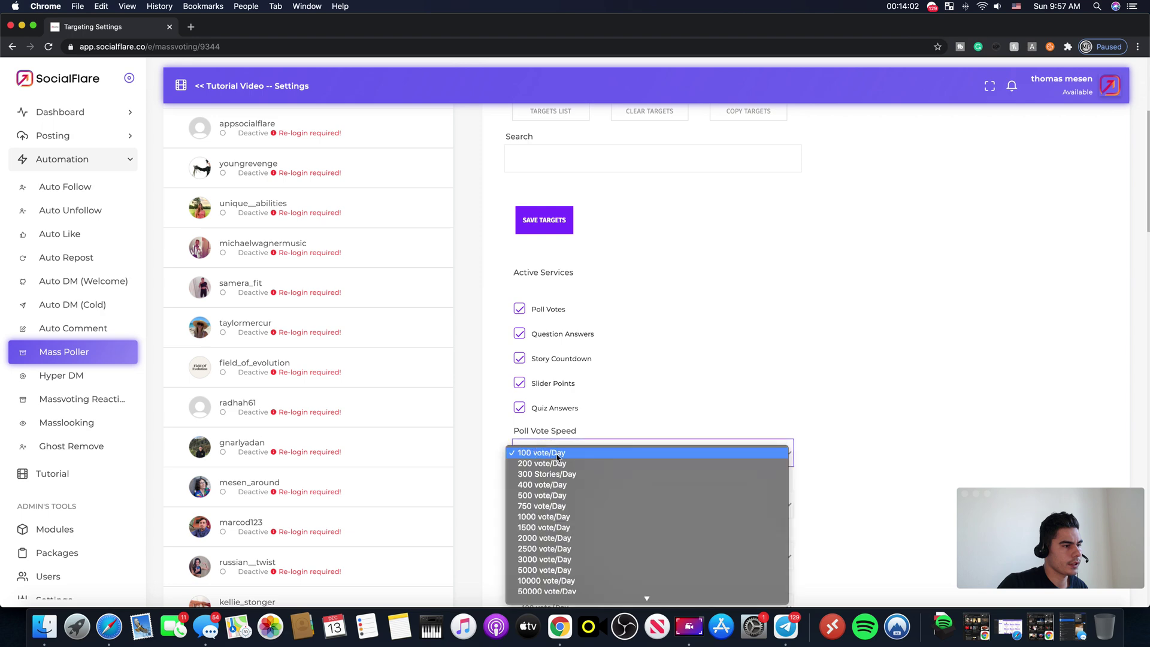
# Step: Enable Masslooking V2 at 500 Stories/Day
pyautogui.scroll(-1, 764, 358)
pyautogui.scroll(-3, 598, 465)
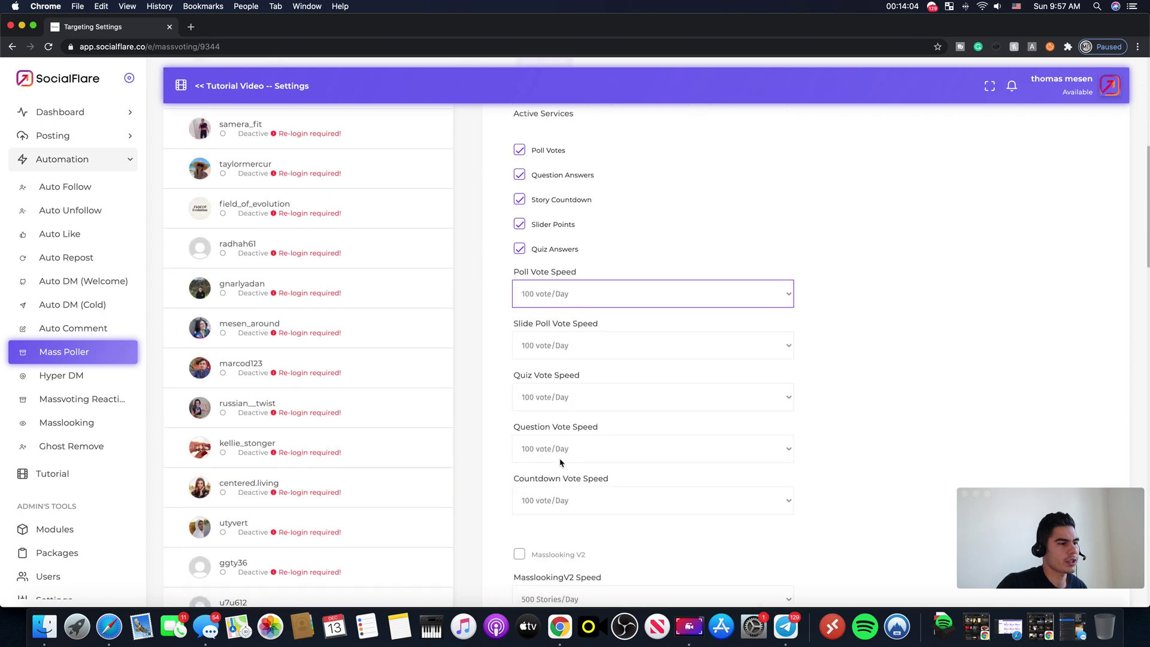
pyautogui.scroll(-2, 686, 316)
pyautogui.click(520, 321)
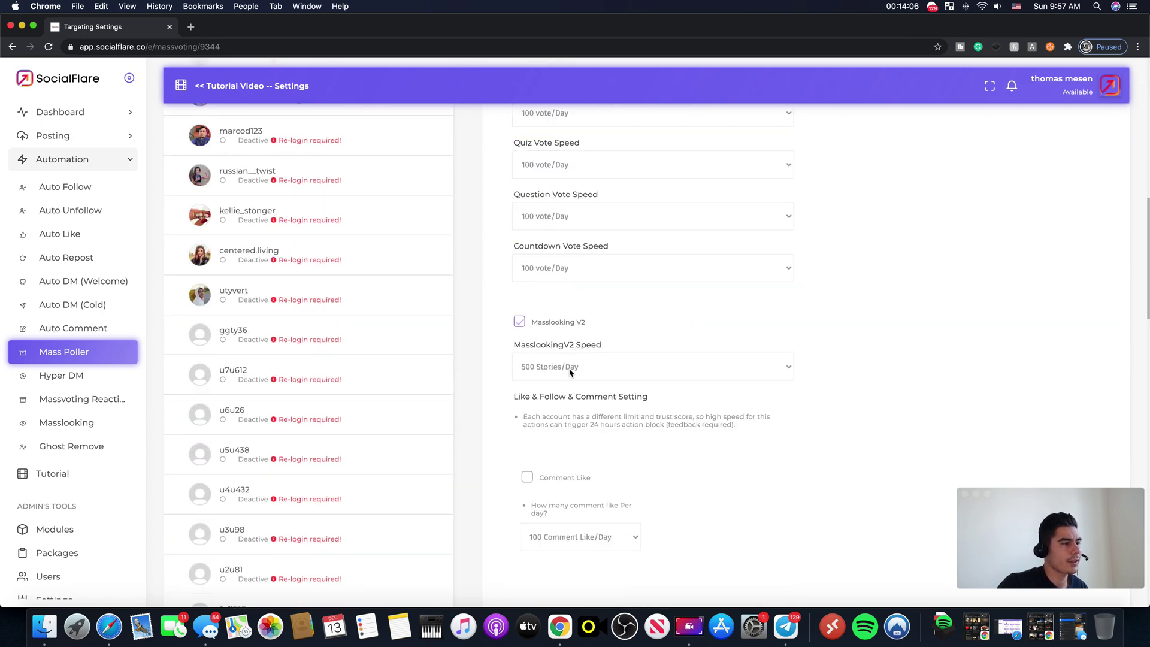
pyautogui.click(569, 368)
pyautogui.click(568, 368)
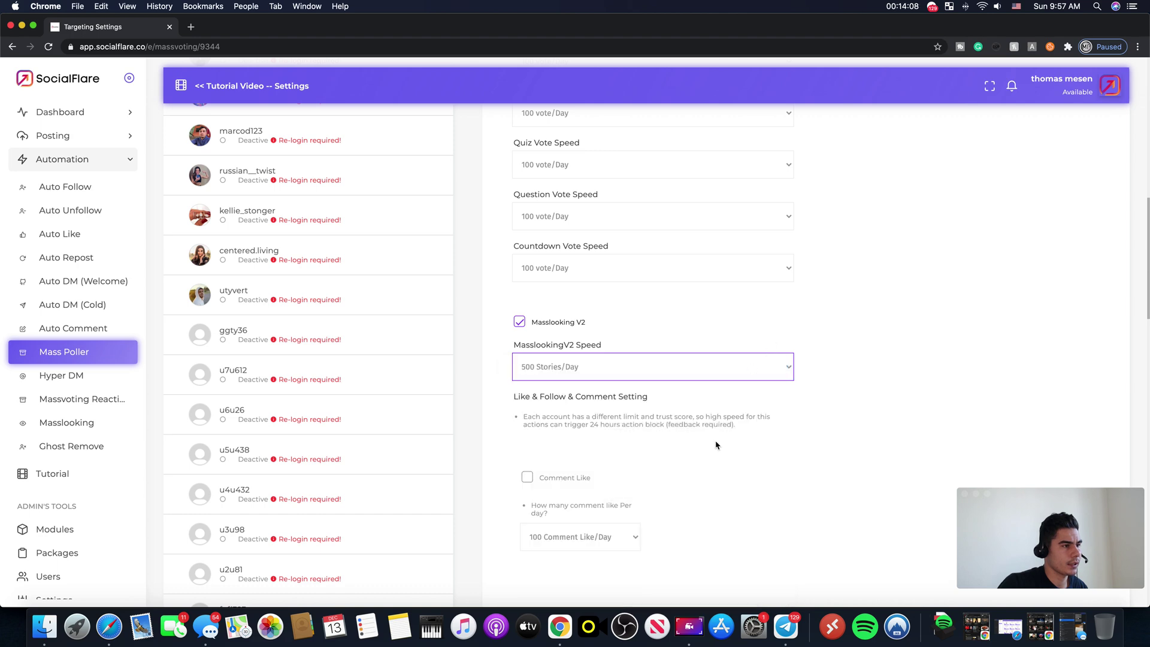
pyautogui.scroll(10, 716, 445)
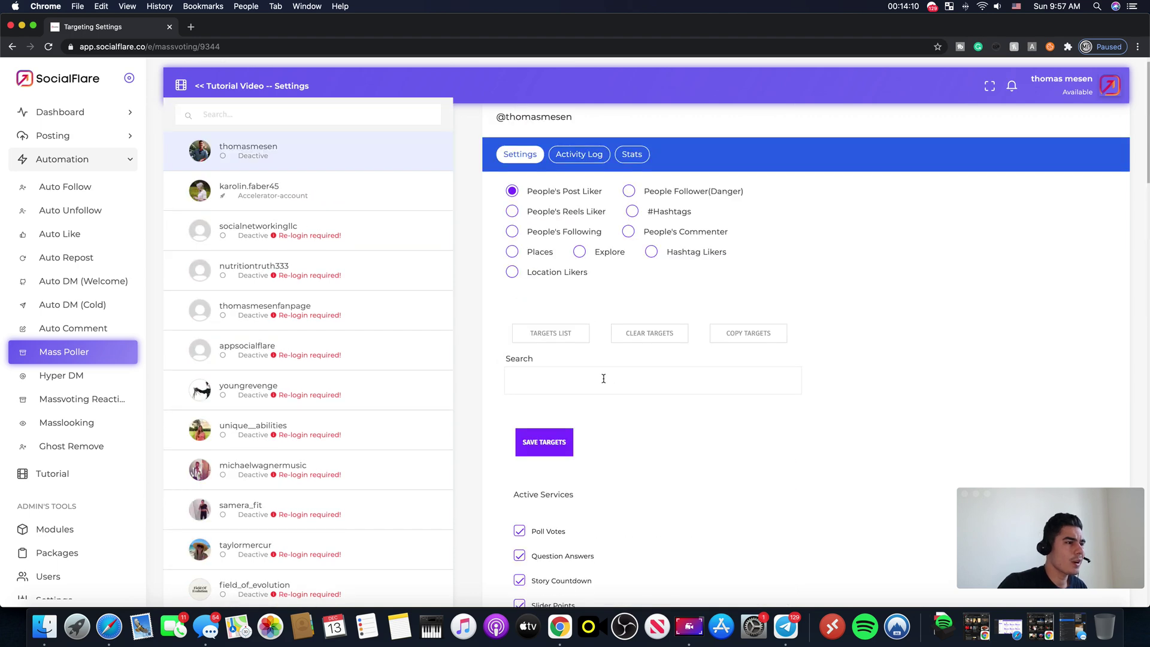
# Step: Switch targeting to People's Following and add a searched Instagram username as the target
pyautogui.click(579, 387)
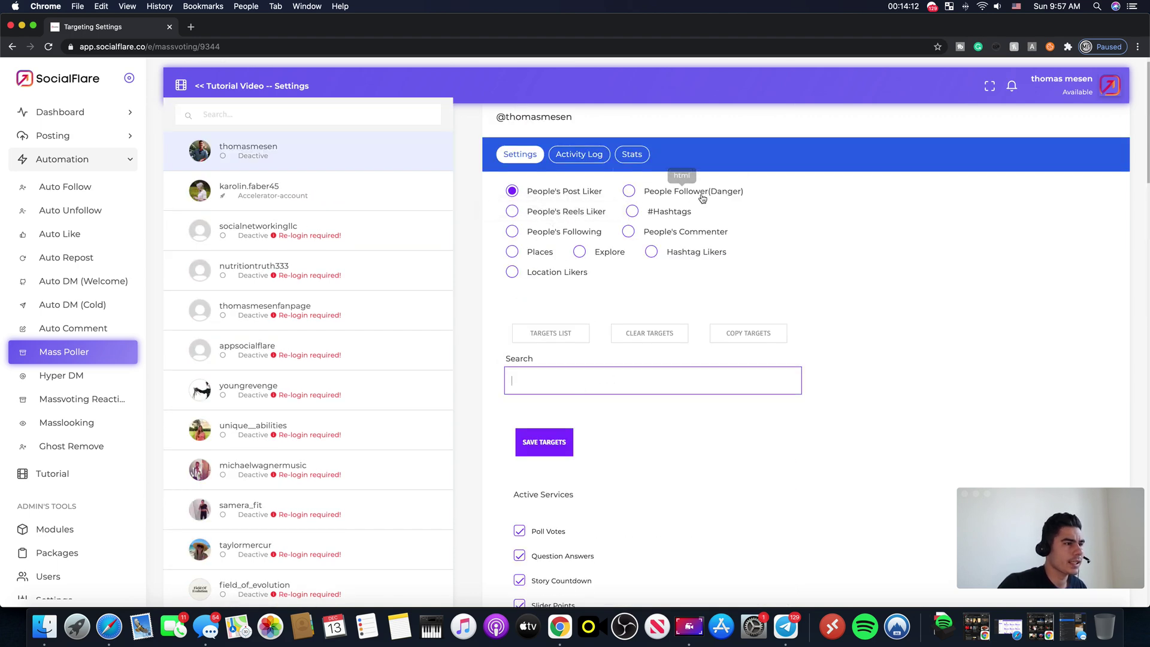
pyautogui.click(512, 231)
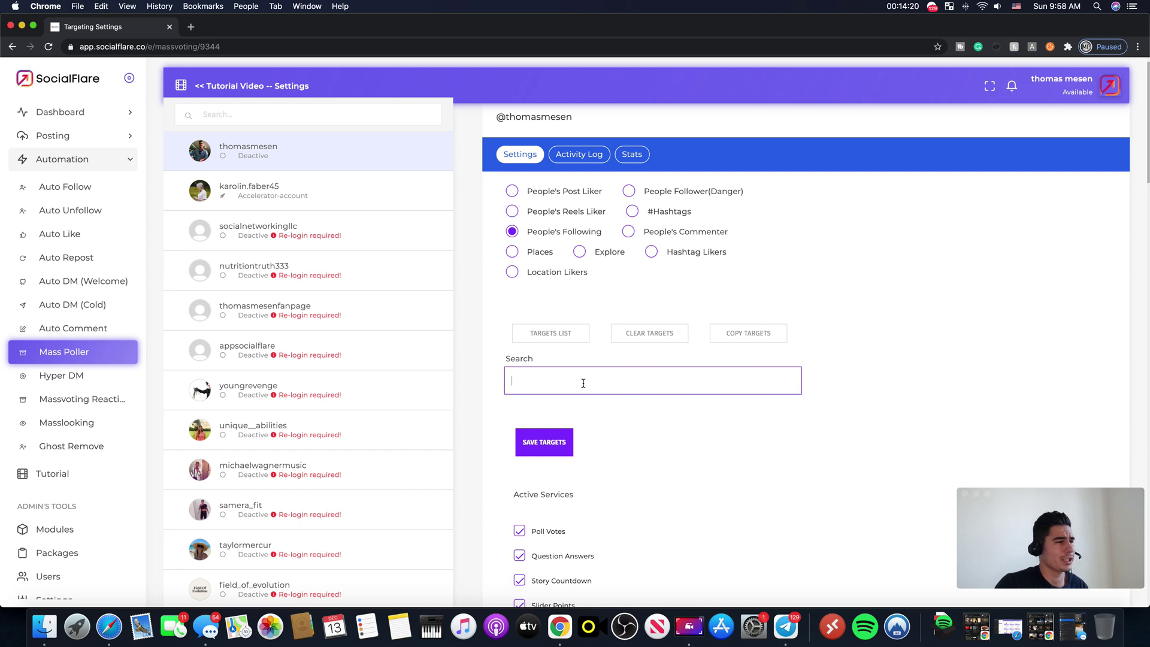
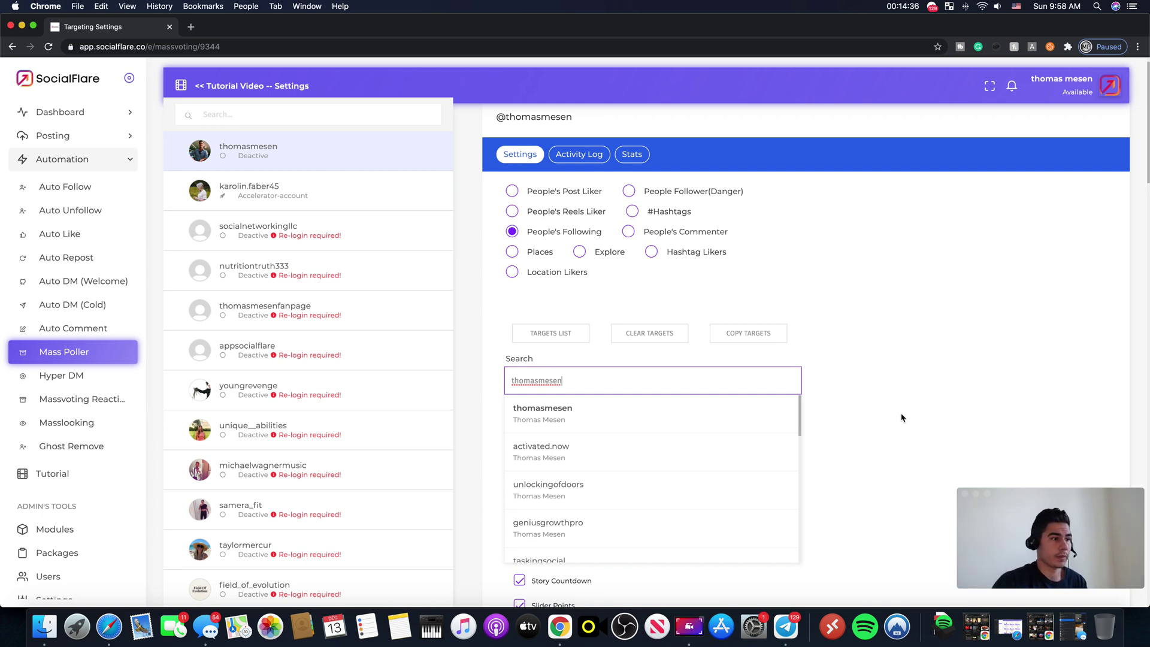
pyautogui.click(601, 407)
pyautogui.scroll(-1, 604, 359)
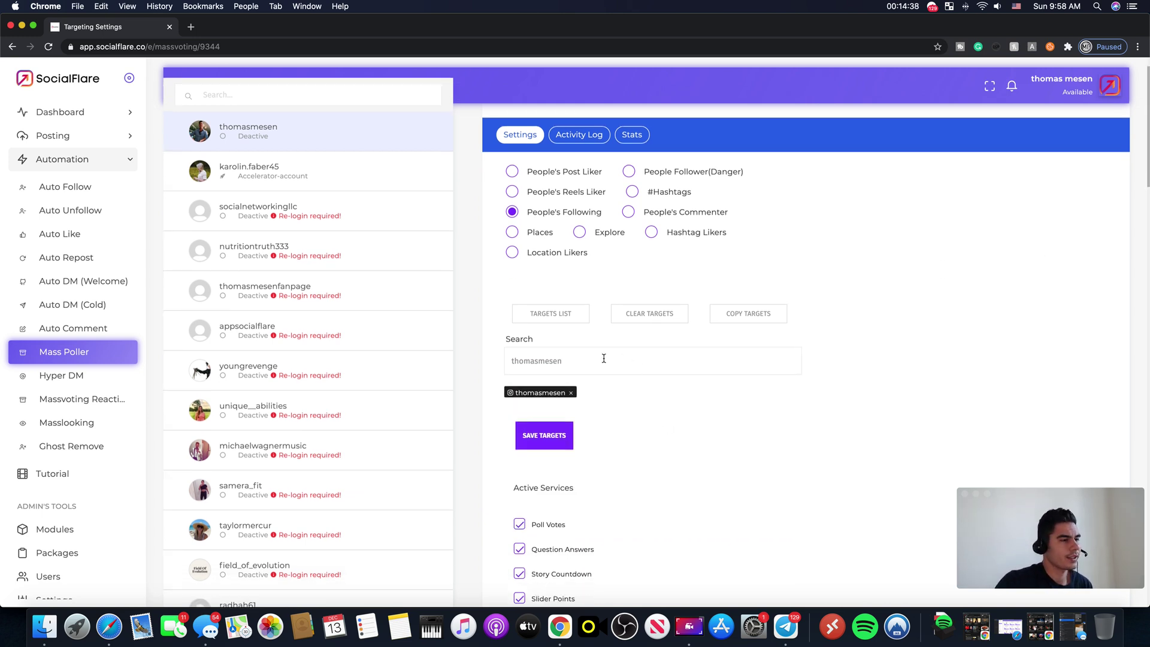
# Step: Turn on Connect accelerators and start searching for an accelerator account with 'kar'
pyautogui.scroll(-3, 814, 473)
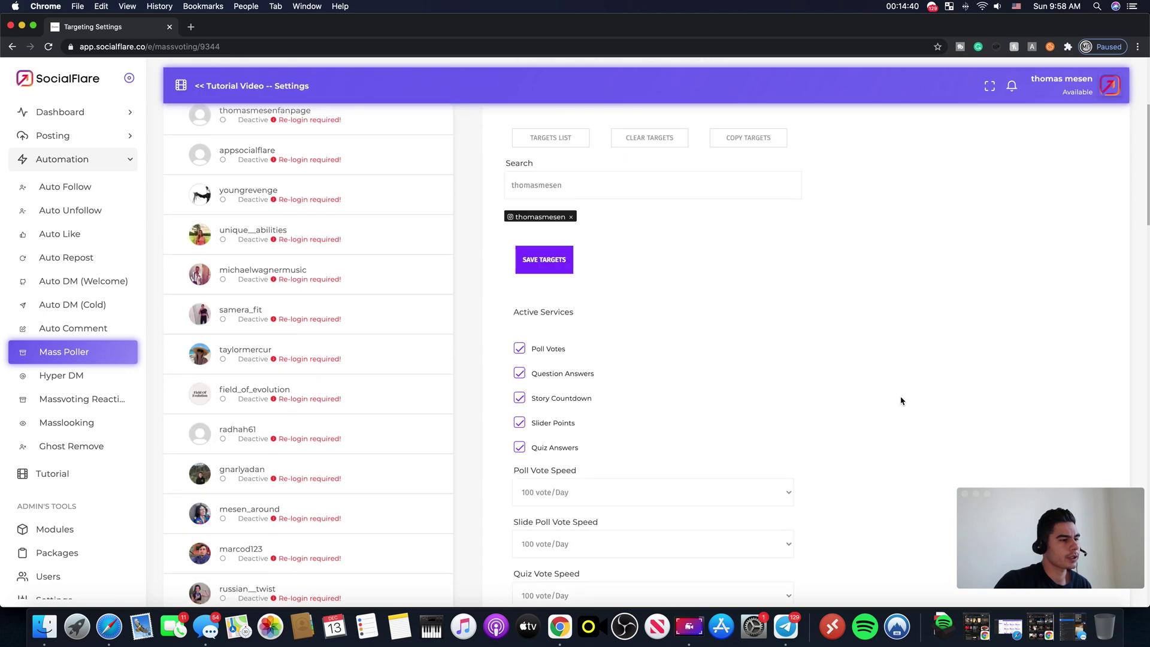
pyautogui.scroll(-10, 887, 348)
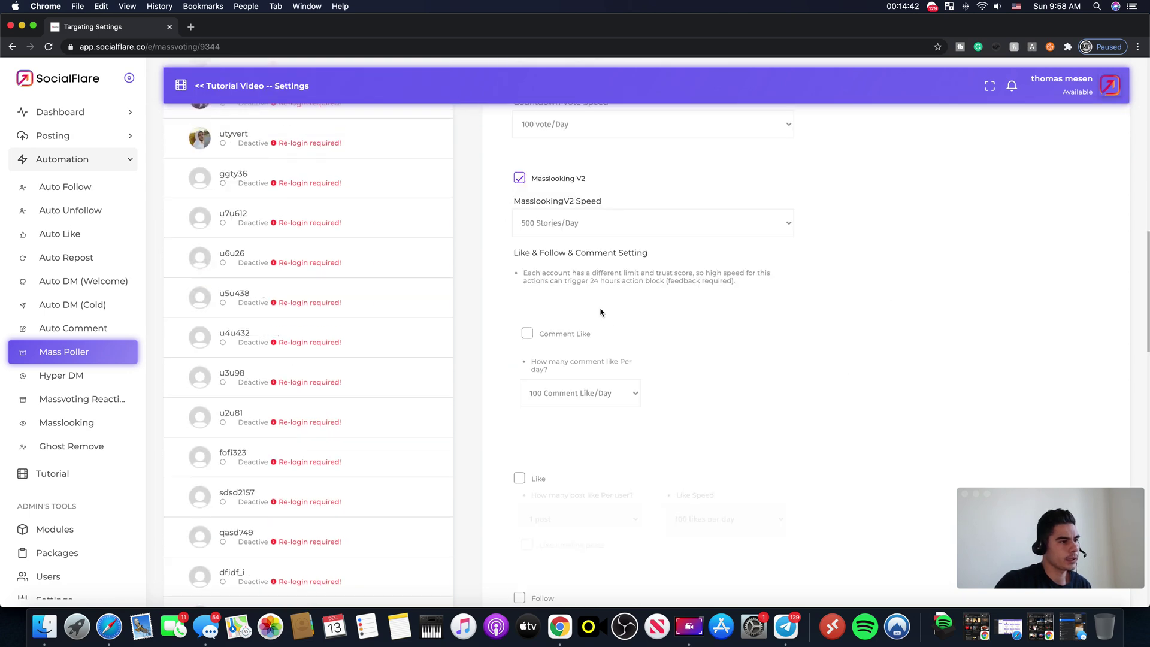
pyautogui.scroll(-8, 602, 312)
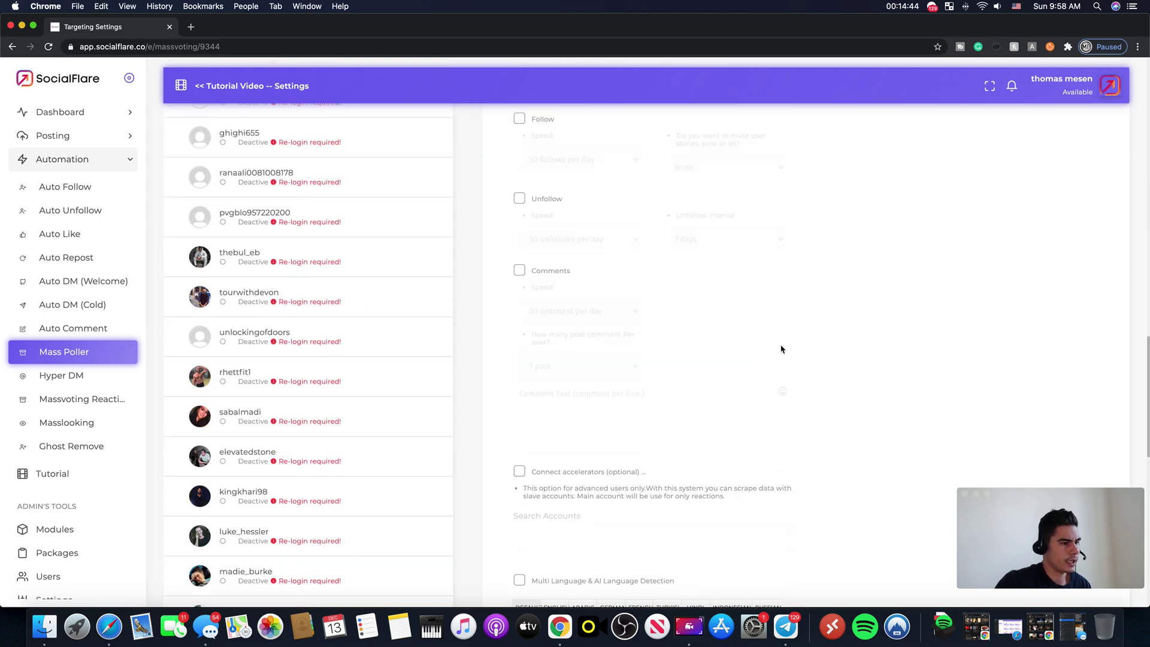
pyautogui.scroll(-6, 782, 349)
pyautogui.scroll(2, 571, 259)
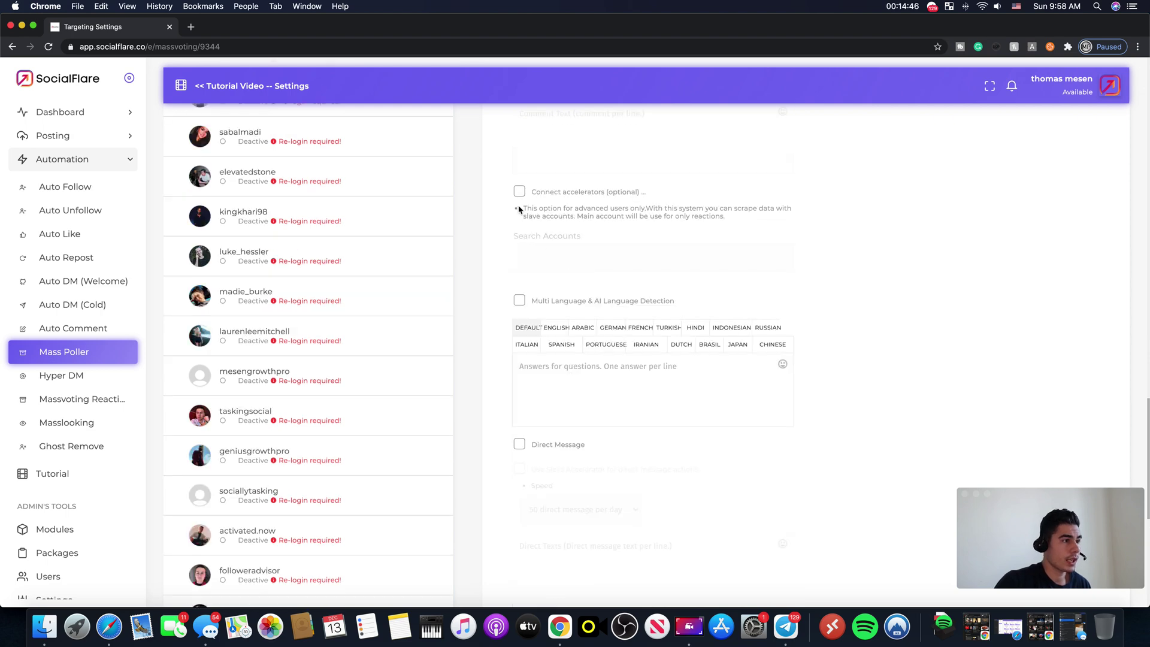
pyautogui.scroll(15, 244, 309)
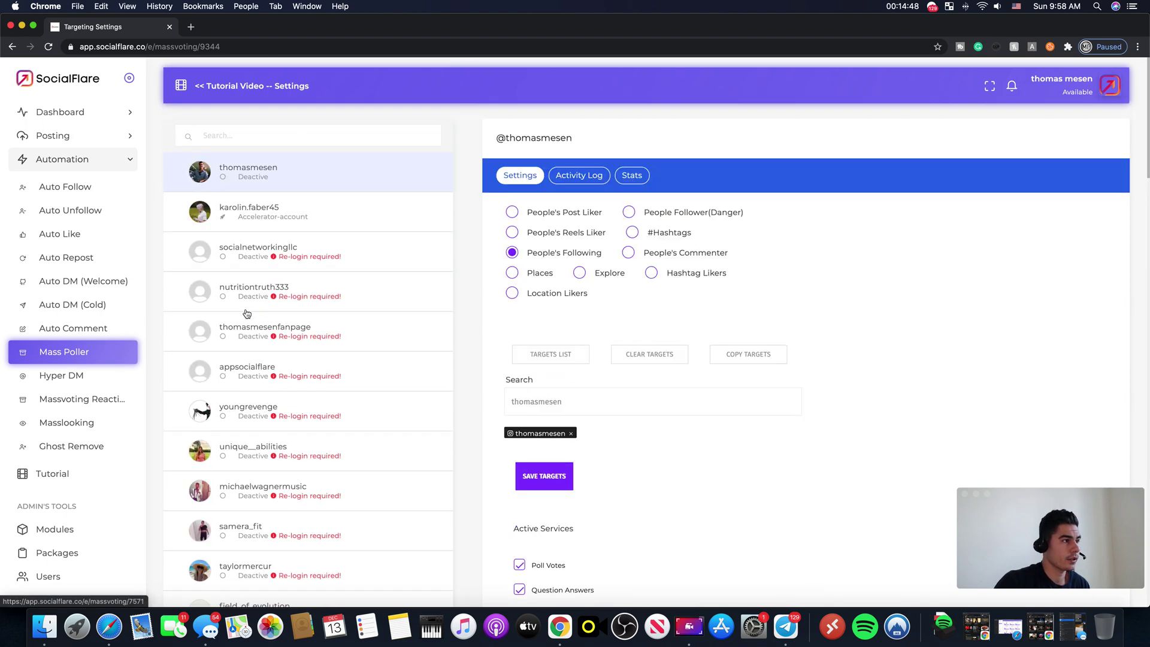
pyautogui.scroll(-2, 717, 393)
pyautogui.scroll(-12, 677, 406)
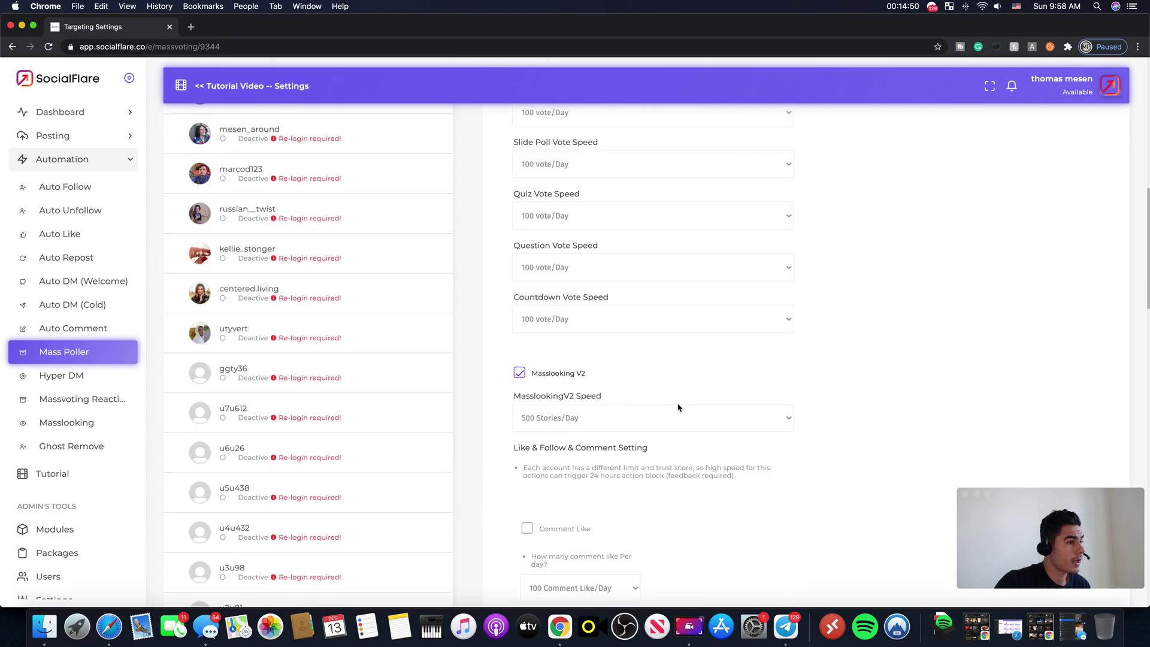
pyautogui.scroll(-10, 632, 297)
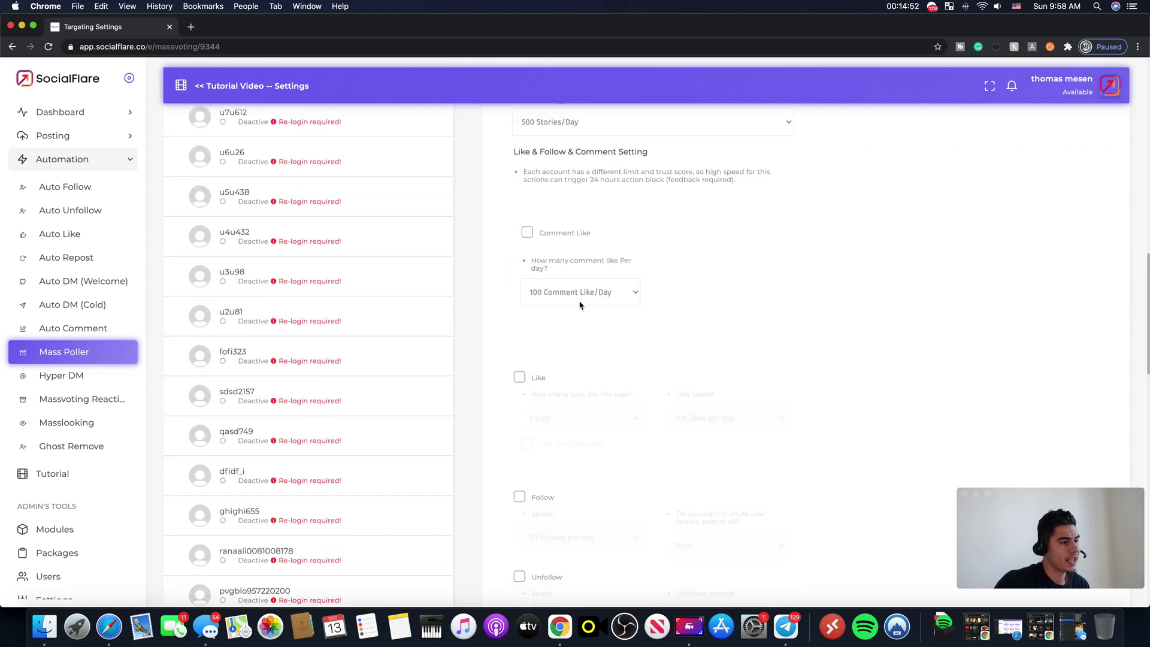
pyautogui.scroll(6, 645, 349)
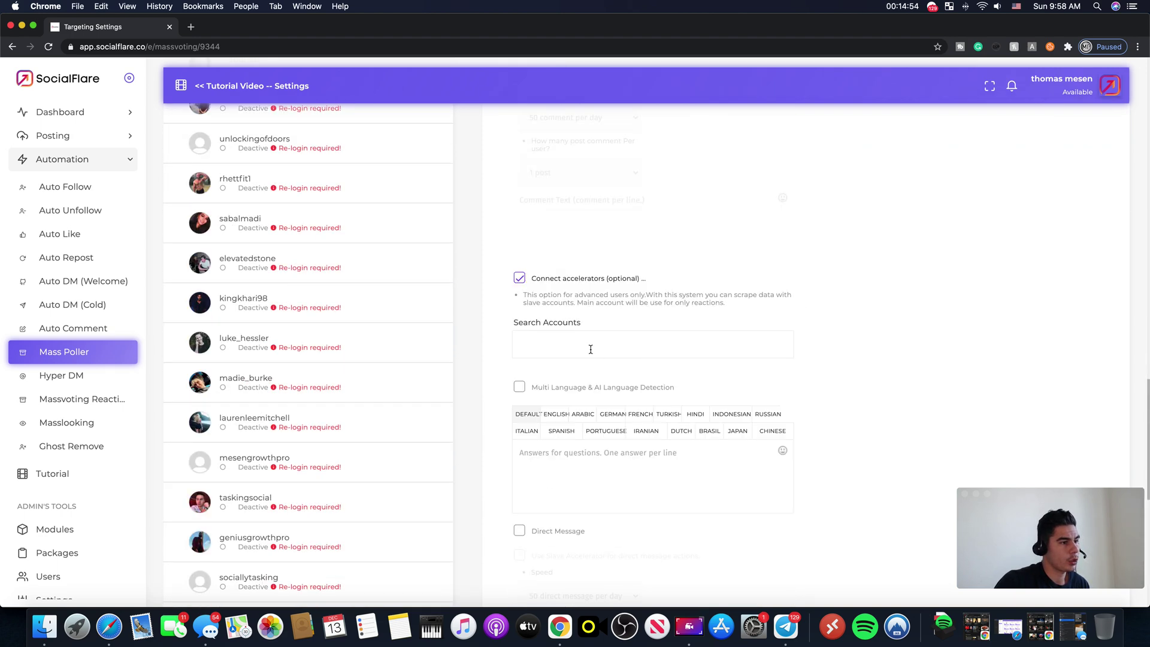
pyautogui.click(590, 348)
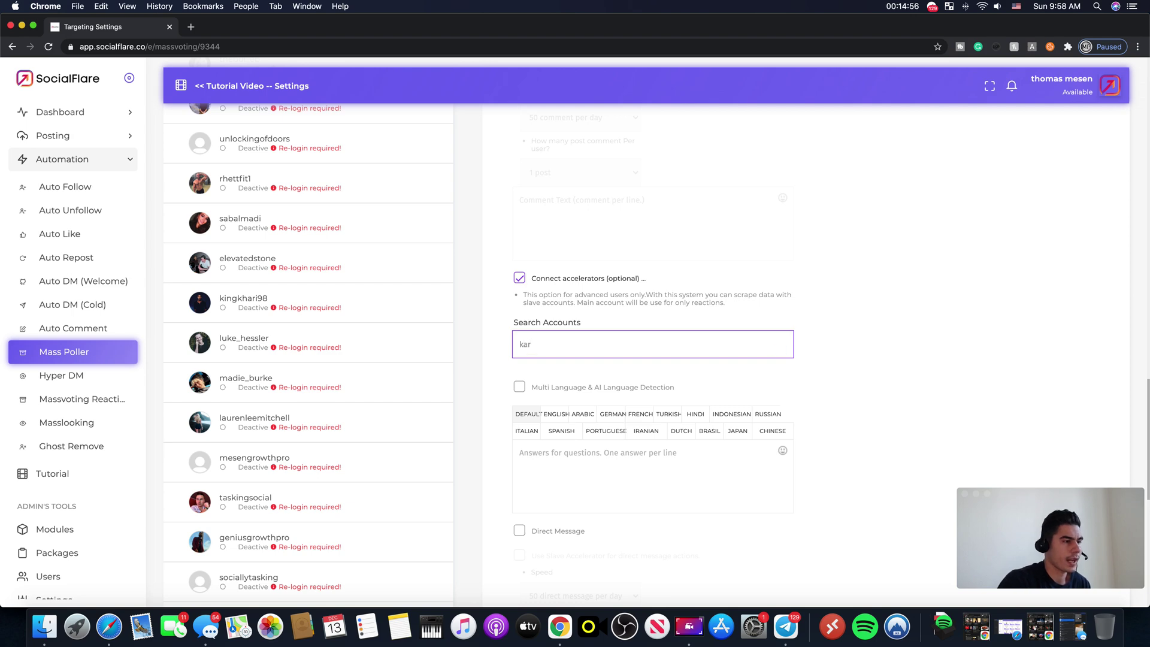
# Step: Bring up the Stories Parsing Speed choices at the bottom of the settings
pyautogui.scroll(20, 312, 294)
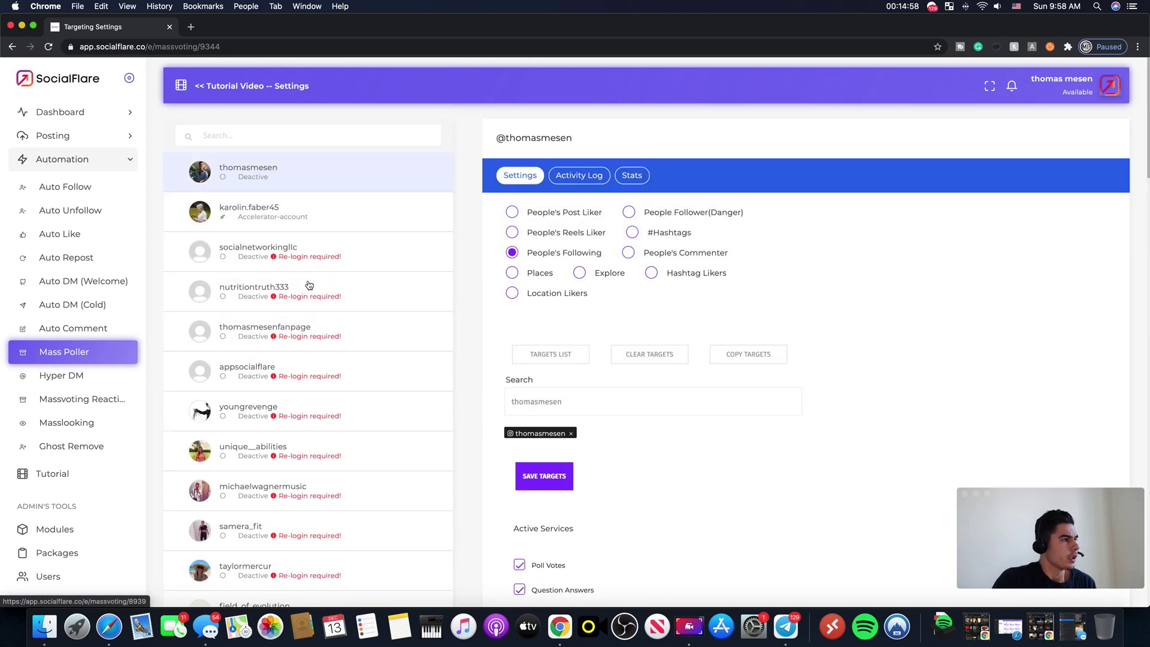
pyautogui.scroll(-10, 731, 336)
pyautogui.scroll(-8, 659, 342)
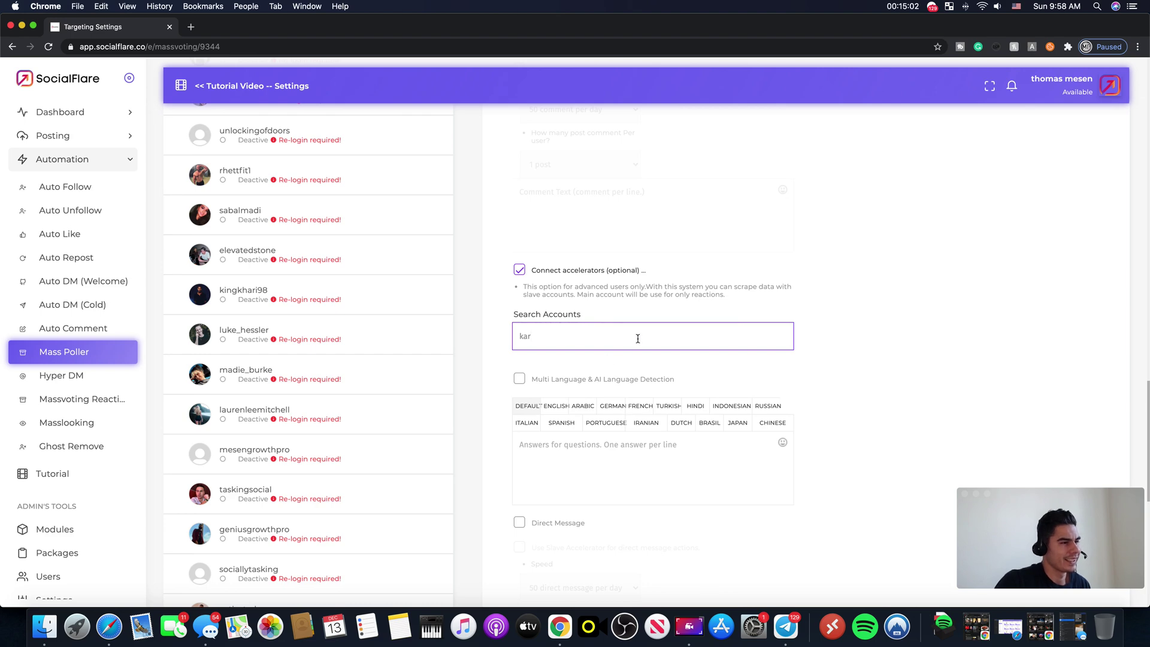
pyautogui.scroll(15, 638, 338)
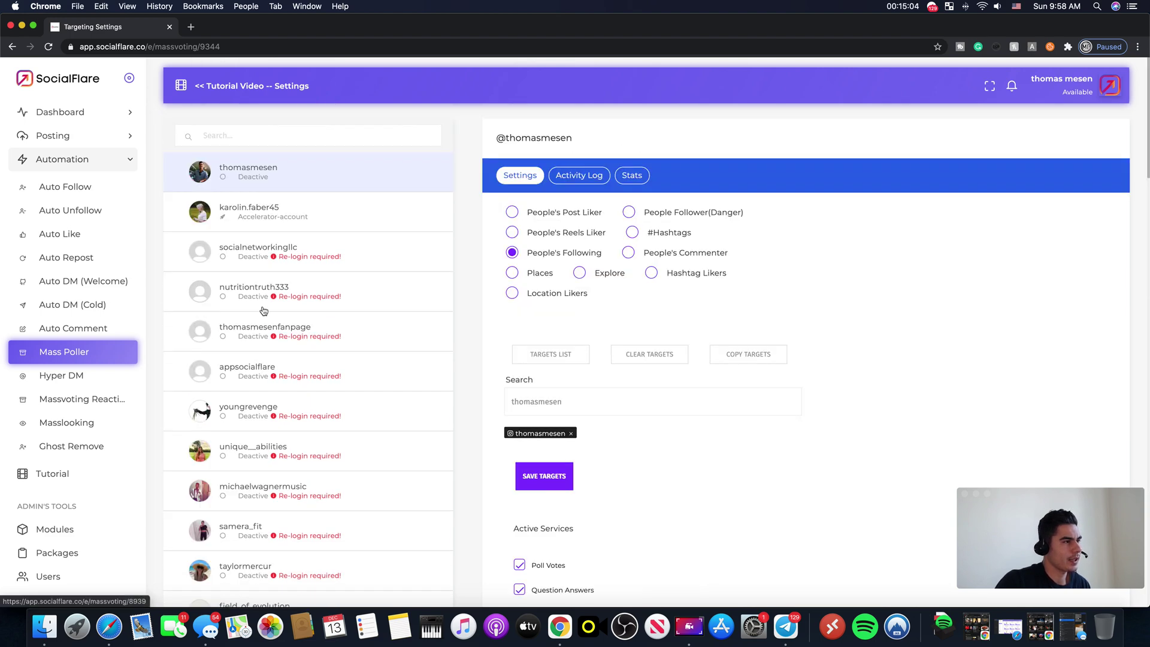
pyautogui.scroll(-15, 552, 308)
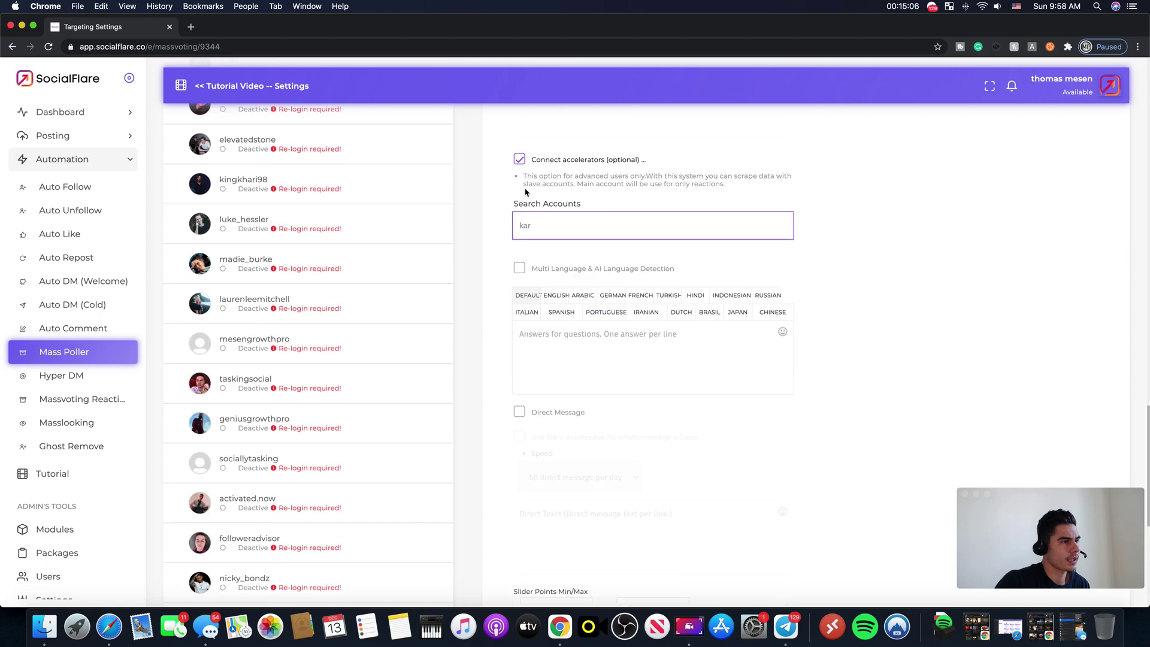
pyautogui.scroll(-6, 747, 380)
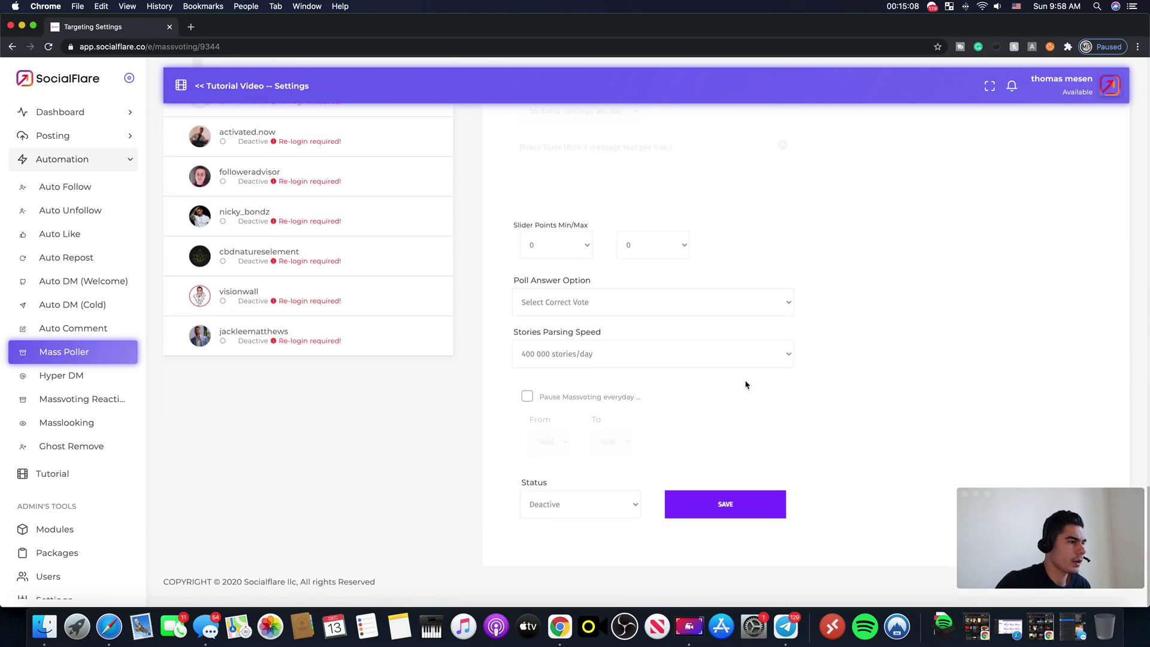
pyautogui.click(589, 358)
pyautogui.scroll(5, 584, 236)
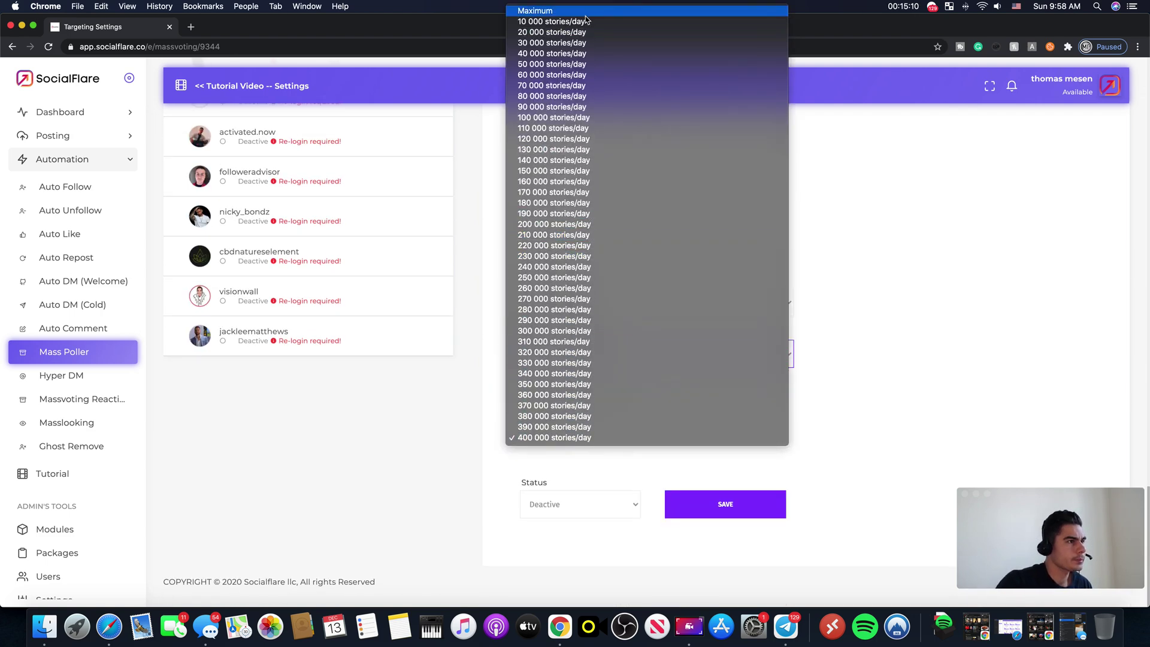
# Step: Set parsing speed to 10 000 stories/day and the slider points range to 5–99
pyautogui.click(605, 24)
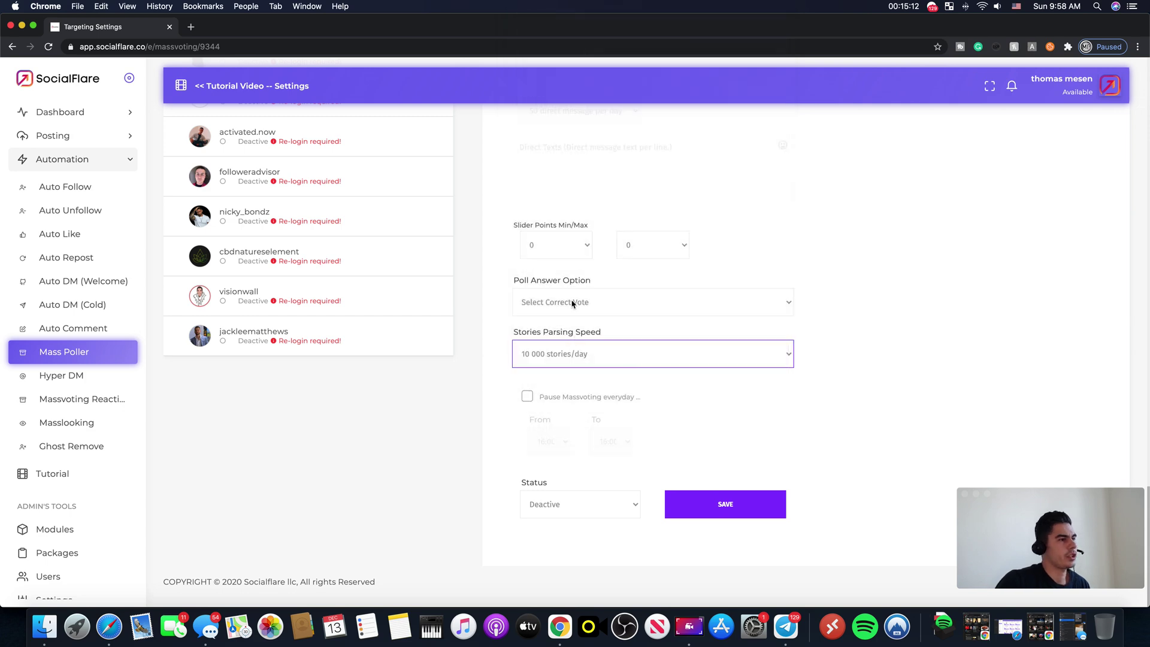
pyautogui.scroll(4, 575, 294)
pyautogui.click(550, 472)
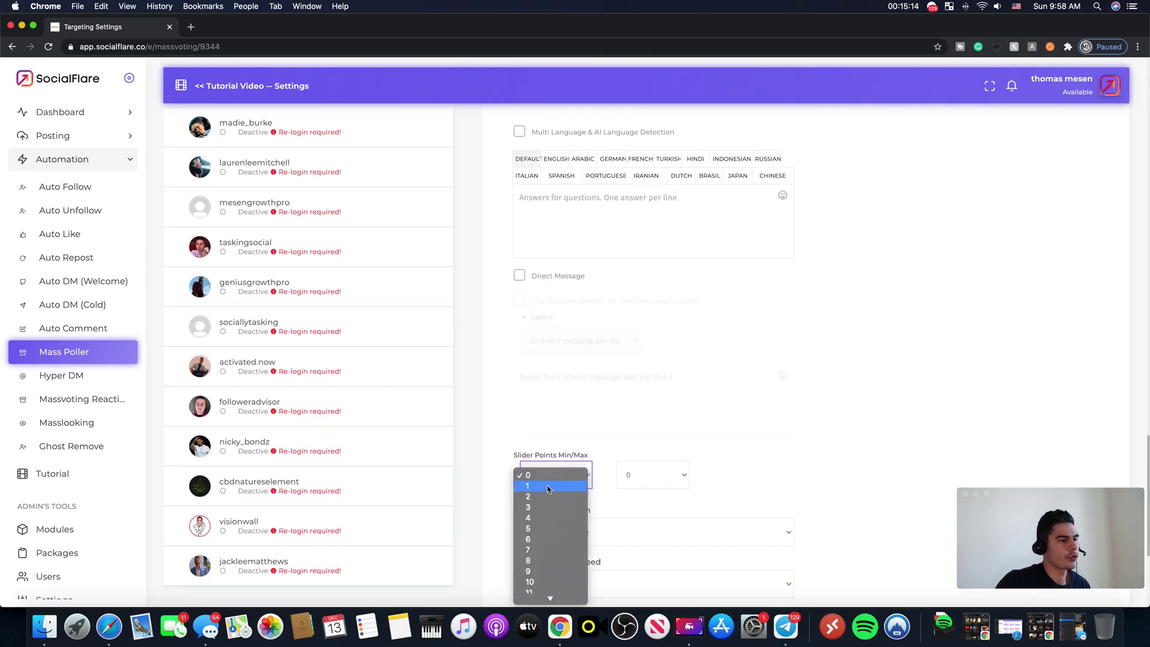
pyautogui.scroll(-10, 550, 497)
pyautogui.scroll(-5, 550, 501)
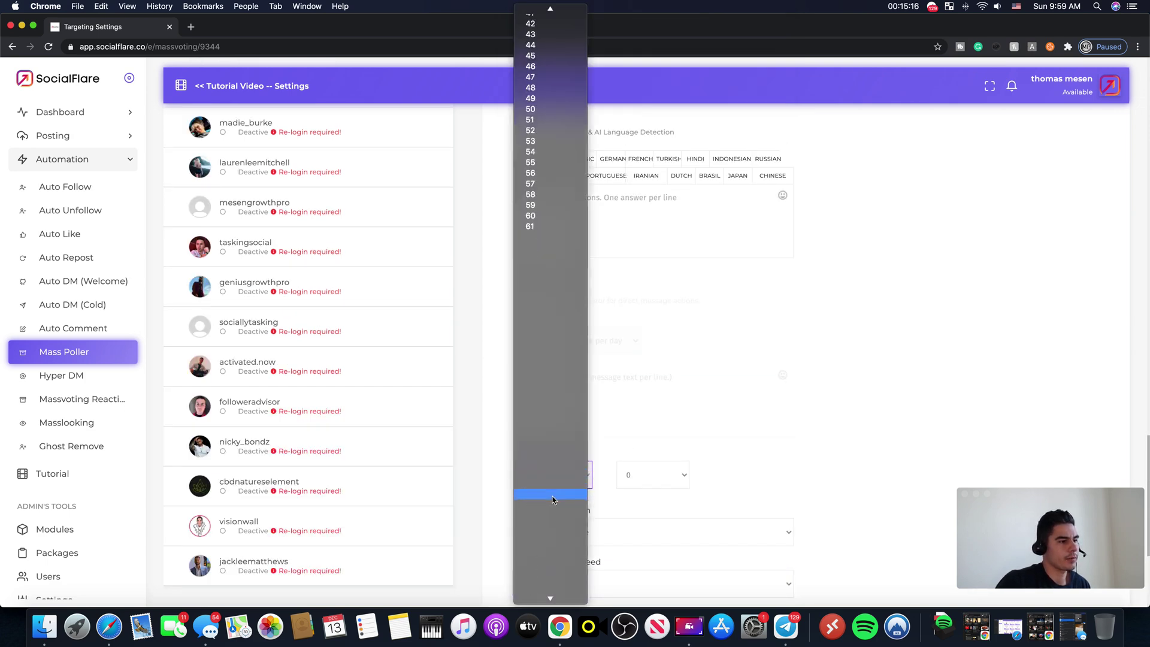
pyautogui.click(566, 479)
pyautogui.click(568, 477)
pyautogui.click(550, 529)
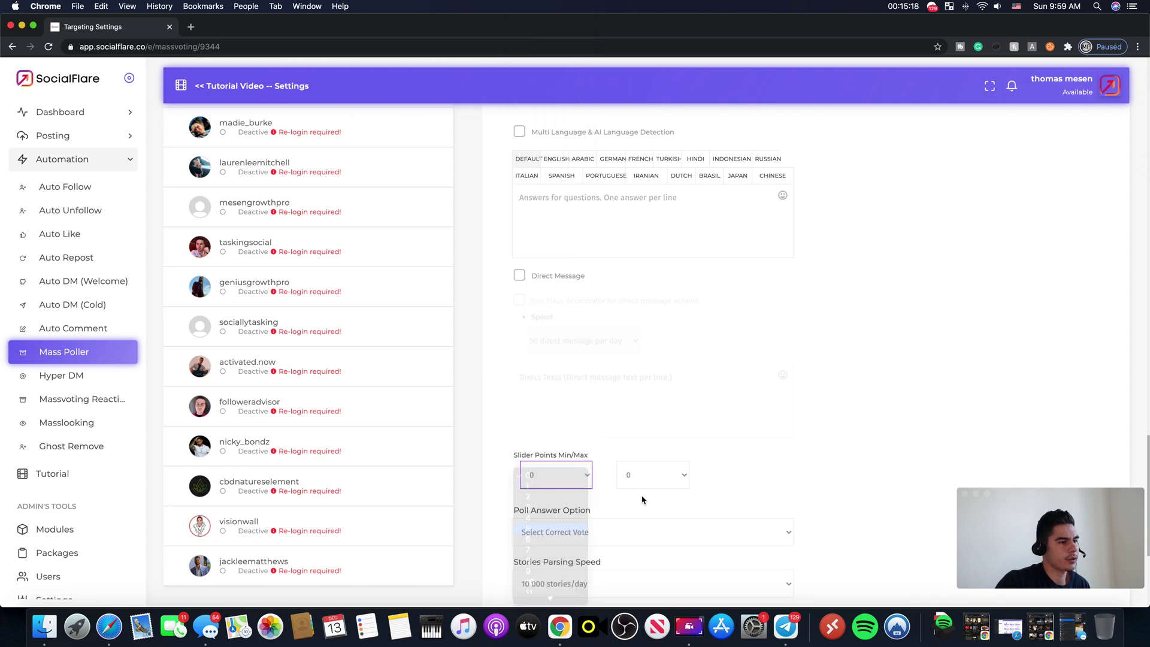
pyautogui.click(650, 477)
pyautogui.scroll(-15, 656, 537)
pyautogui.scroll(-5, 656, 538)
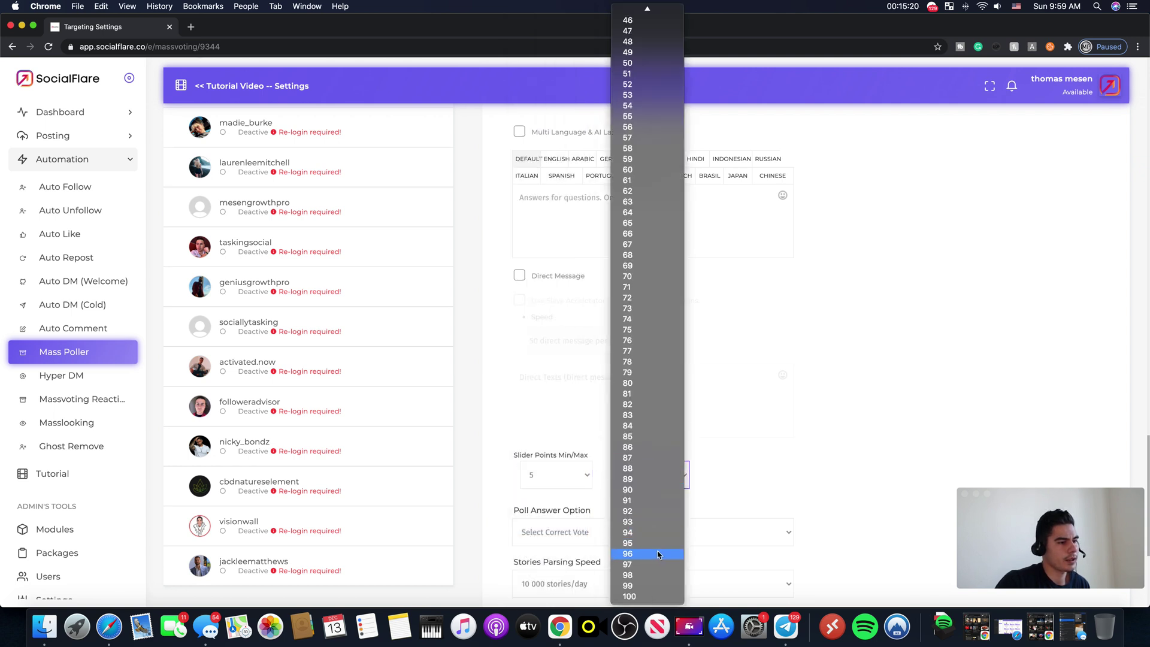
pyautogui.click(644, 586)
pyautogui.scroll(-4, 892, 389)
# Step: Choose First Option as the poll answer
pyautogui.click(615, 314)
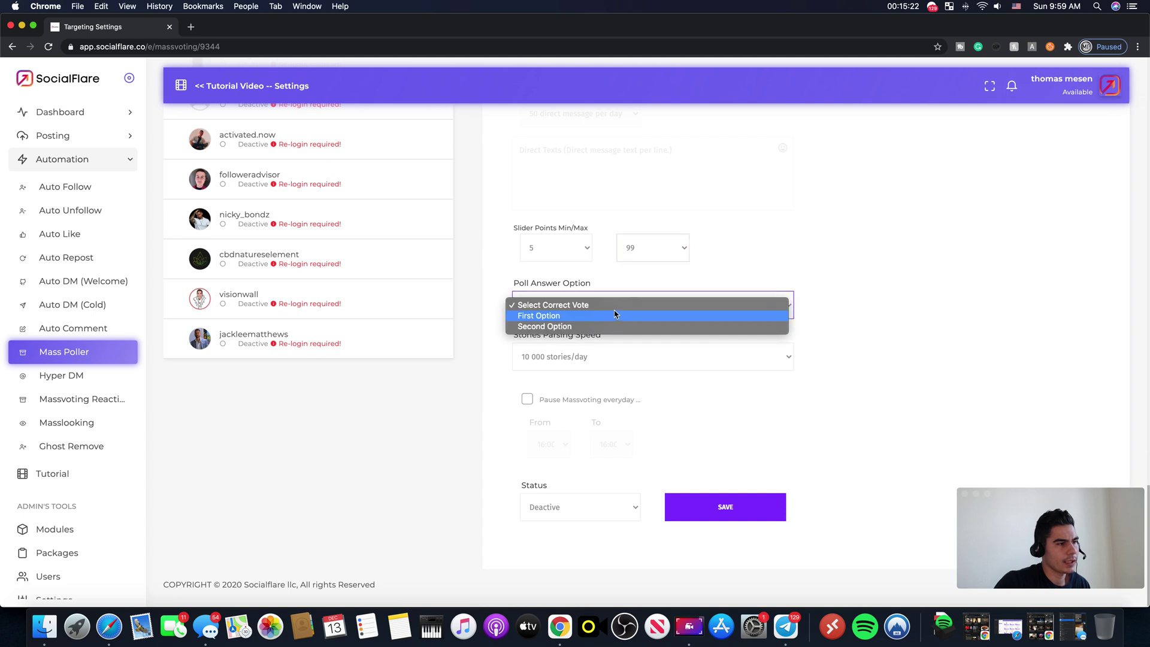
pyautogui.click(576, 313)
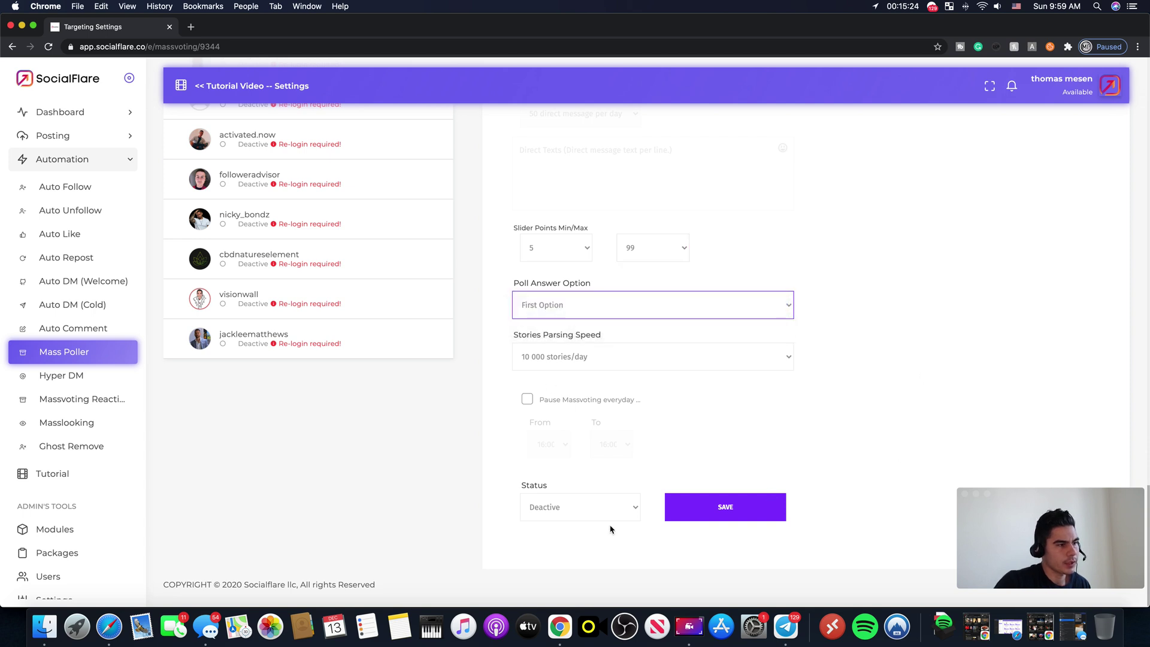
pyautogui.scroll(-1, 655, 489)
# Step: Enable the daily Massvoting pause from 11:30 to 10:00
pyautogui.click(527, 397)
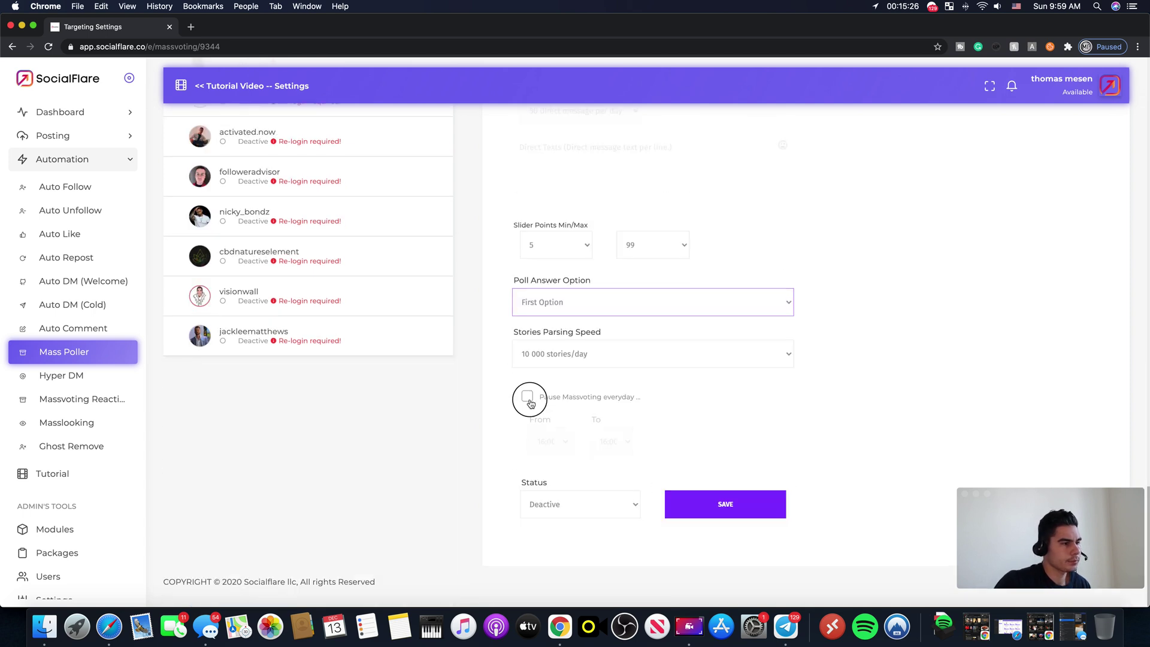
pyautogui.click(546, 448)
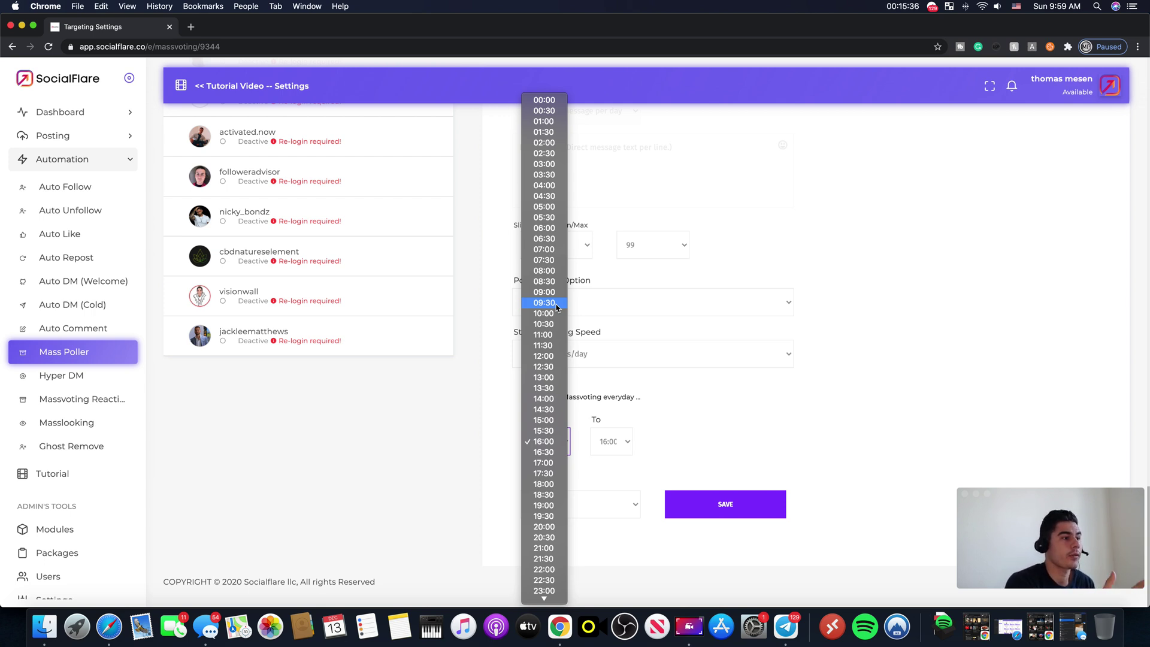
pyautogui.click(556, 314)
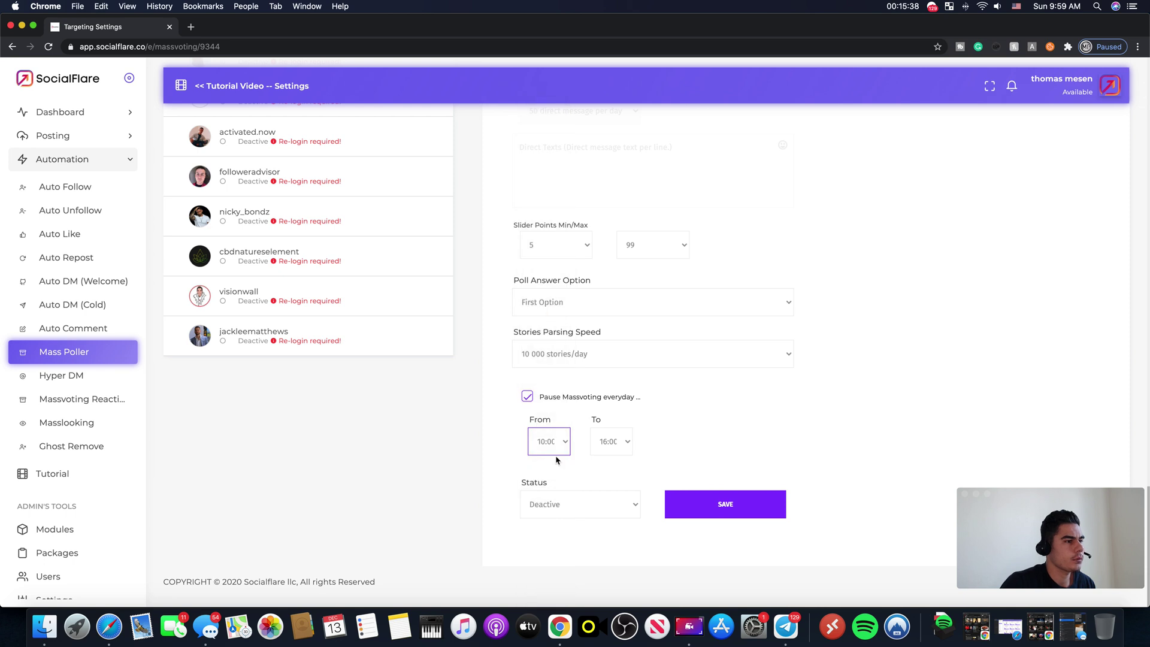
pyautogui.click(556, 453)
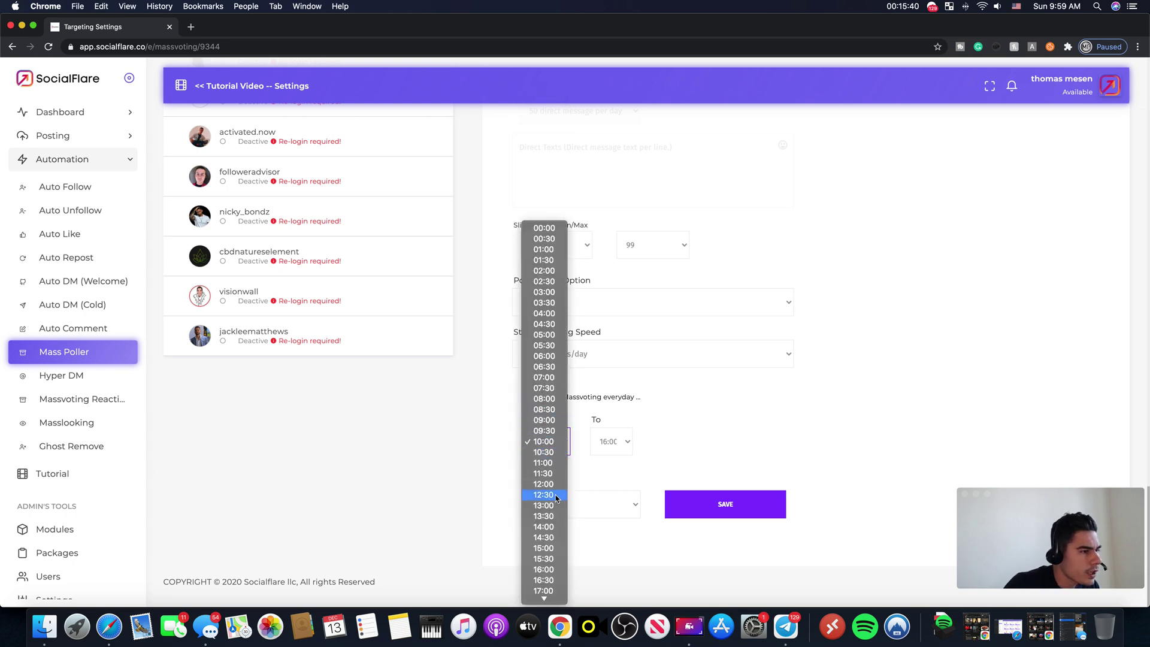
pyautogui.click(554, 475)
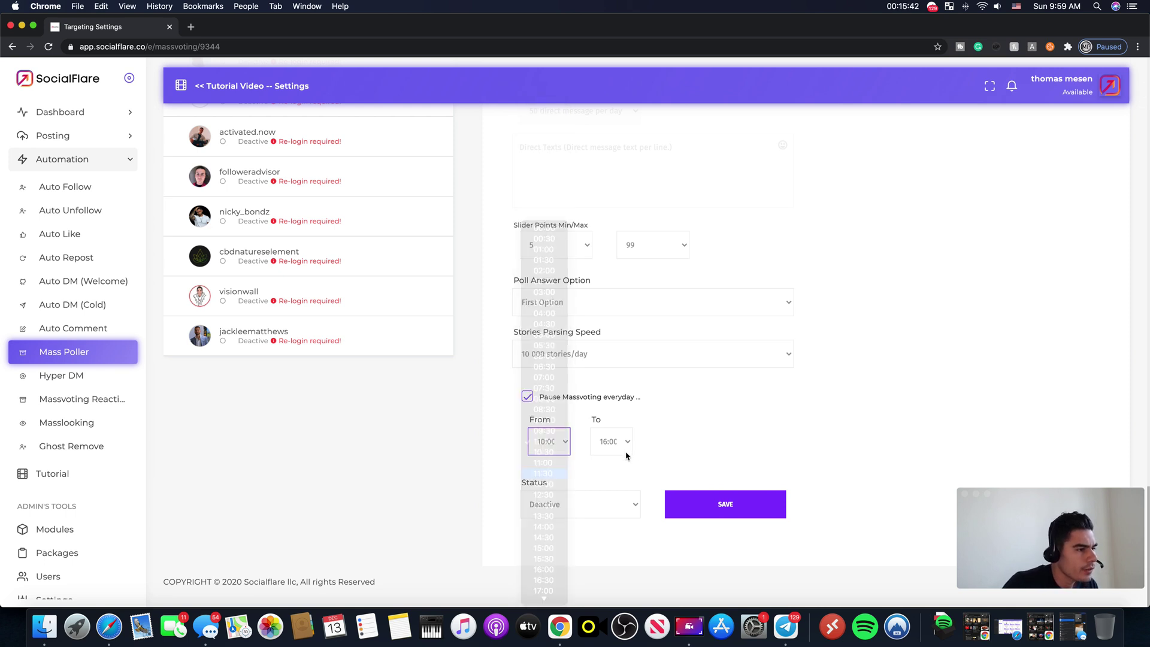
pyautogui.click(626, 453)
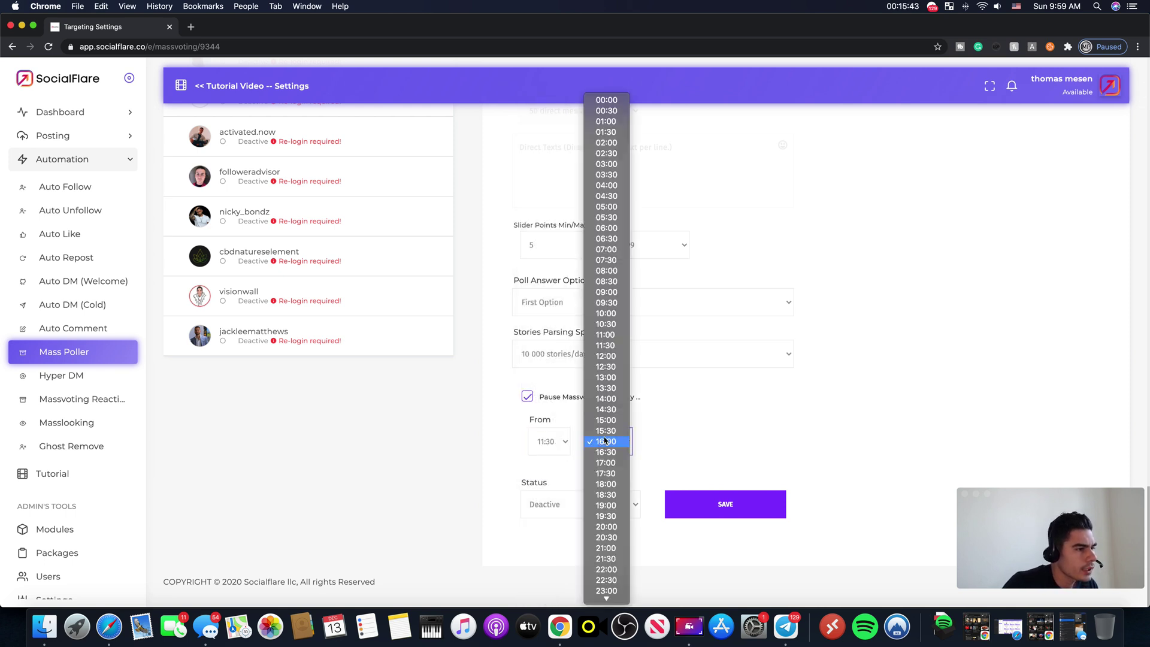
pyautogui.click(606, 314)
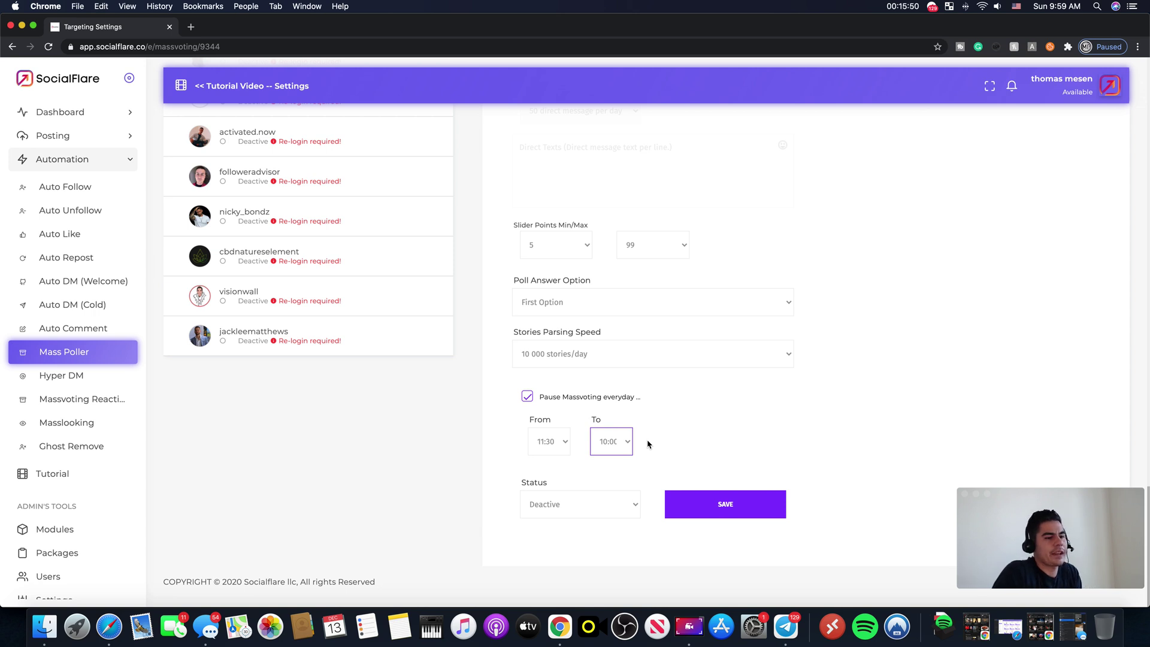
# Step: Set the Mass Poller status to Active and save
pyautogui.click(563, 509)
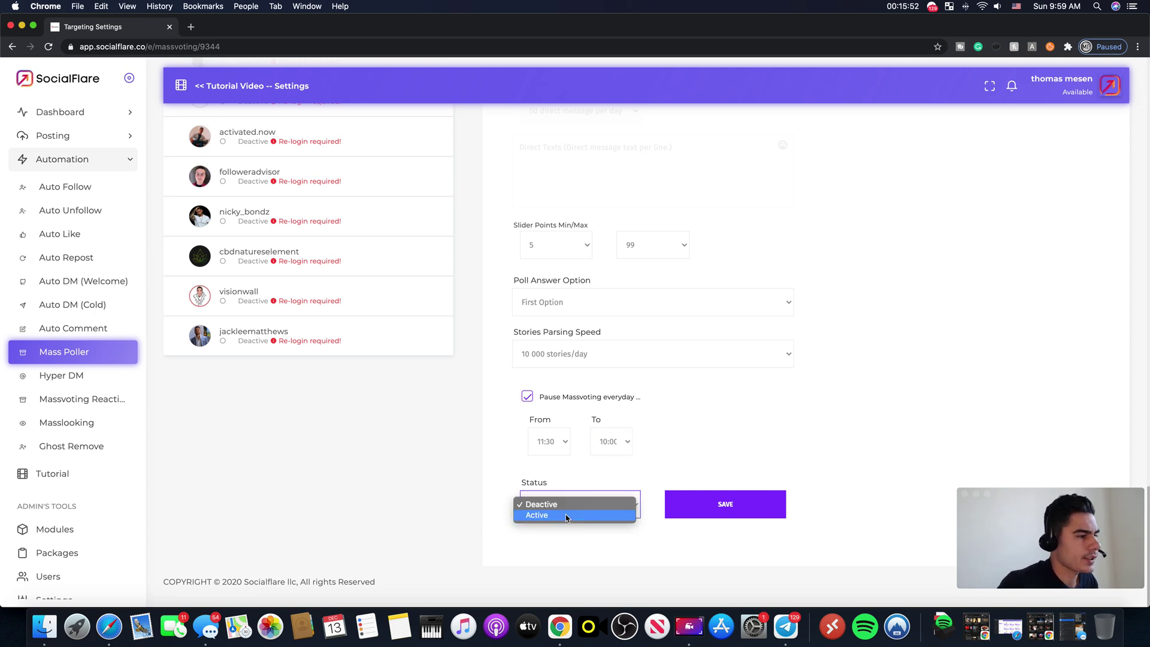
pyautogui.click(563, 515)
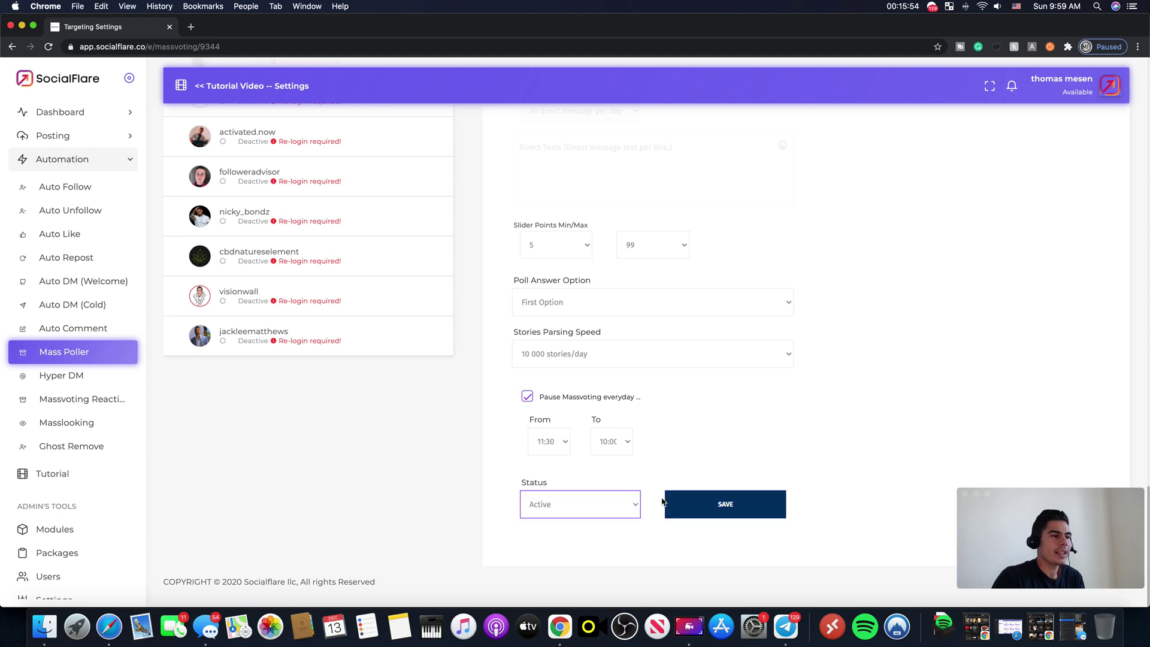
pyautogui.click(725, 504)
pyautogui.scroll(10, 674, 471)
# Step: Re-save the first account's Mass Poller settings with status Active and the 11:30–10:00 daily pause
pyautogui.scroll(10, 672, 473)
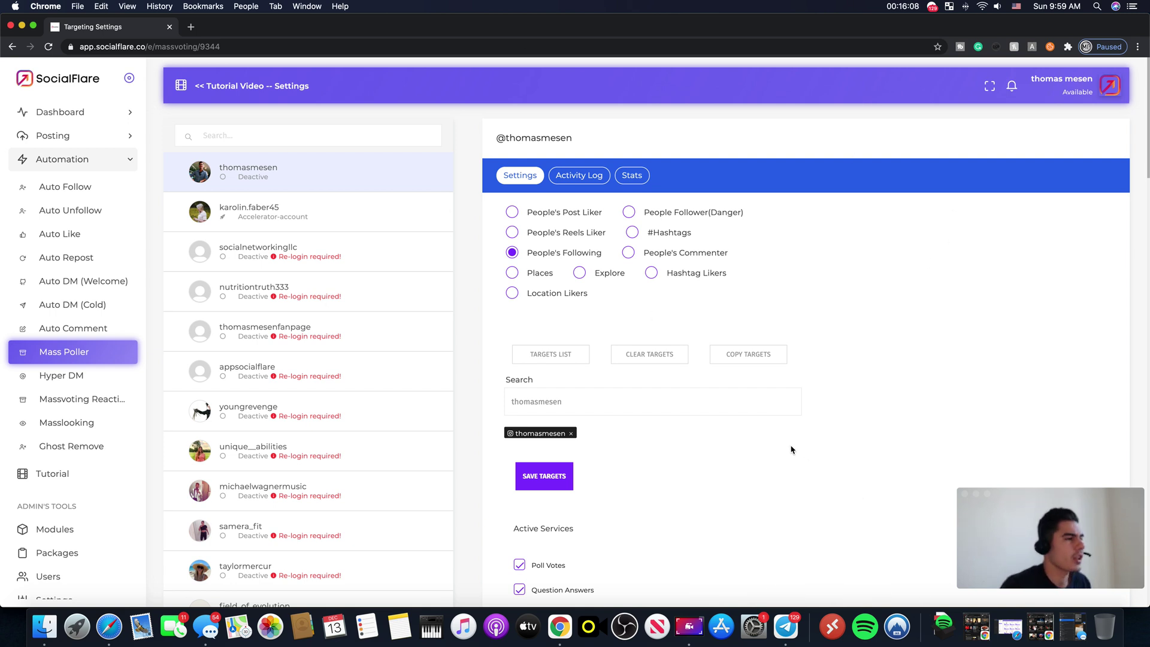
pyautogui.scroll(-10, 789, 383)
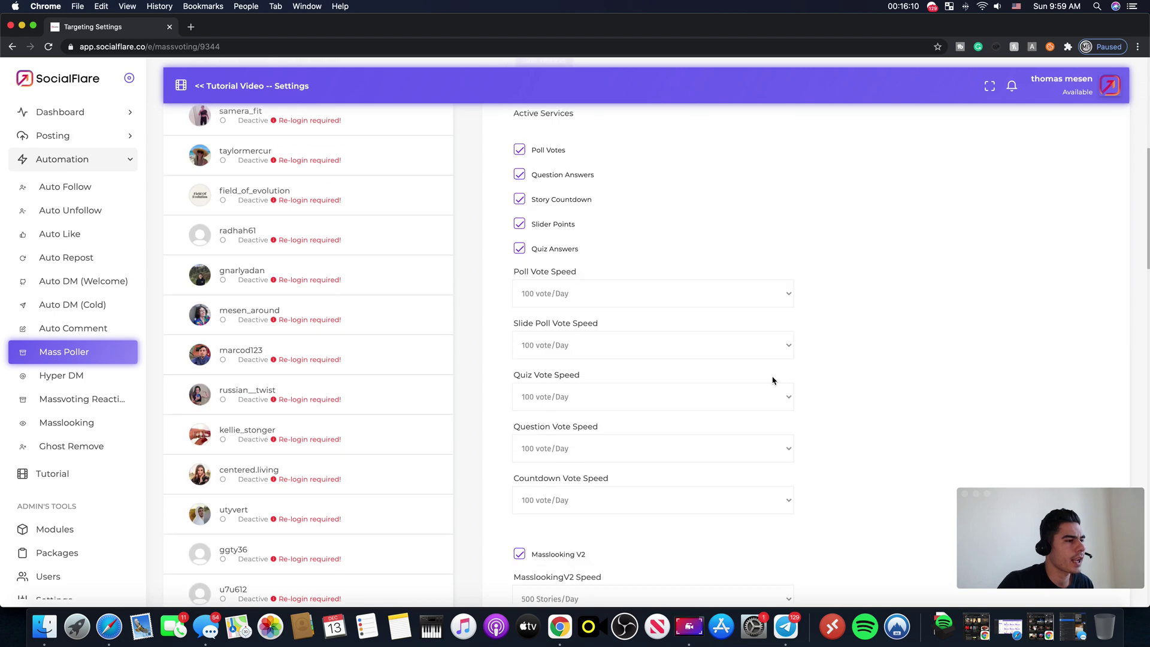
pyautogui.scroll(-8, 579, 367)
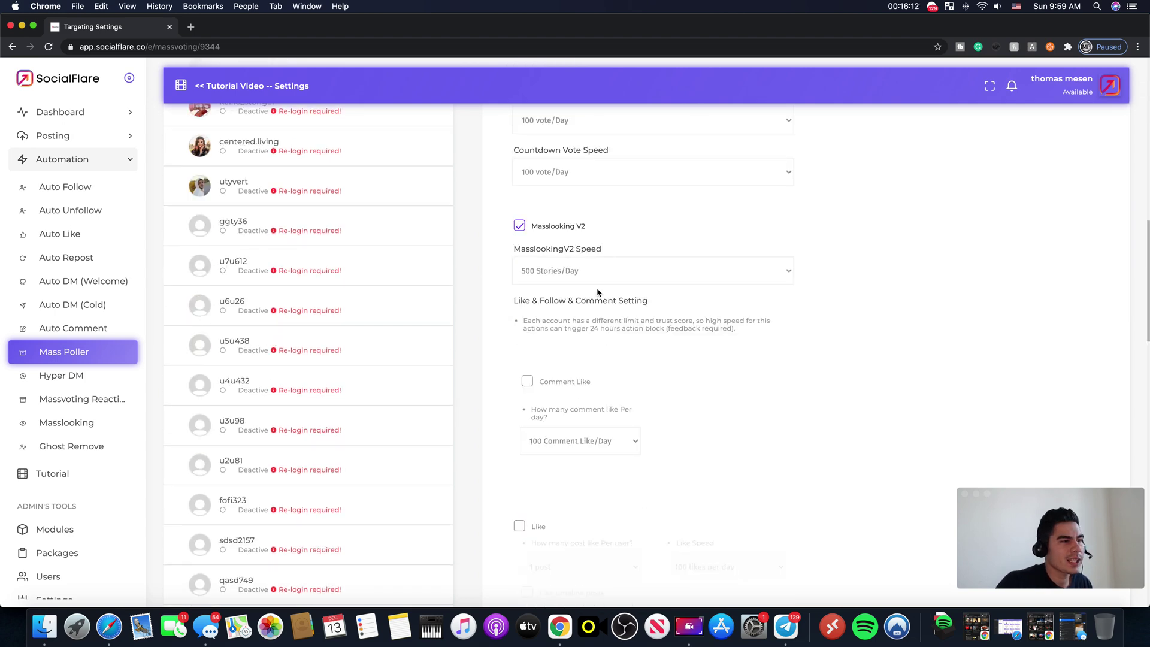
pyautogui.scroll(-15, 749, 419)
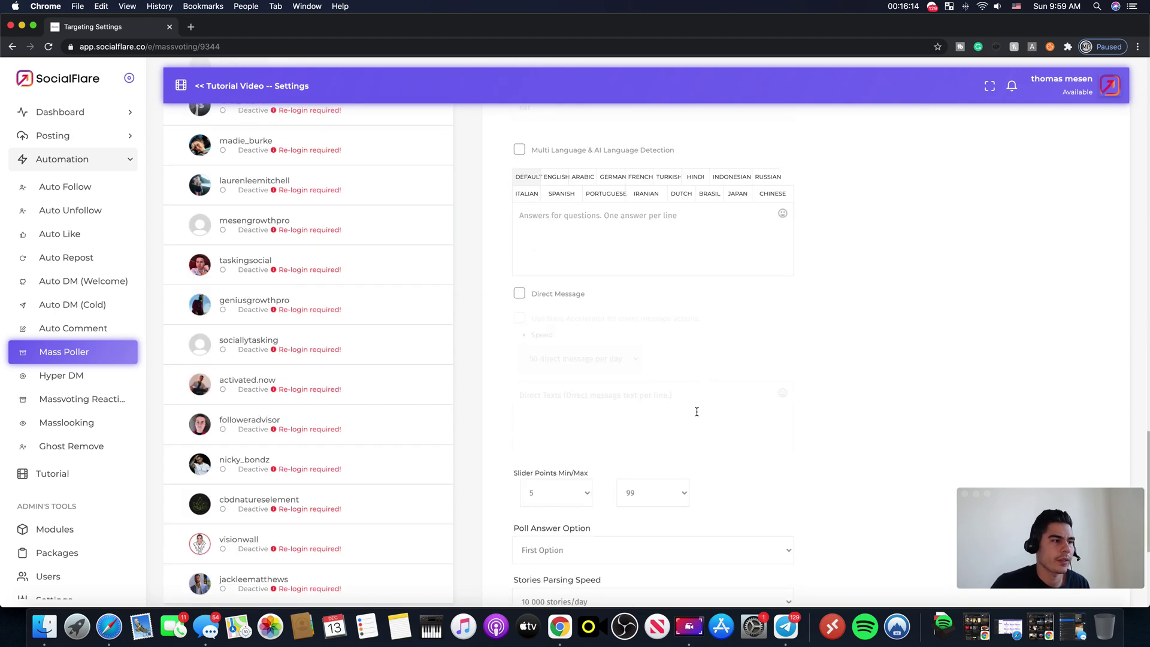
pyautogui.scroll(-6, 697, 411)
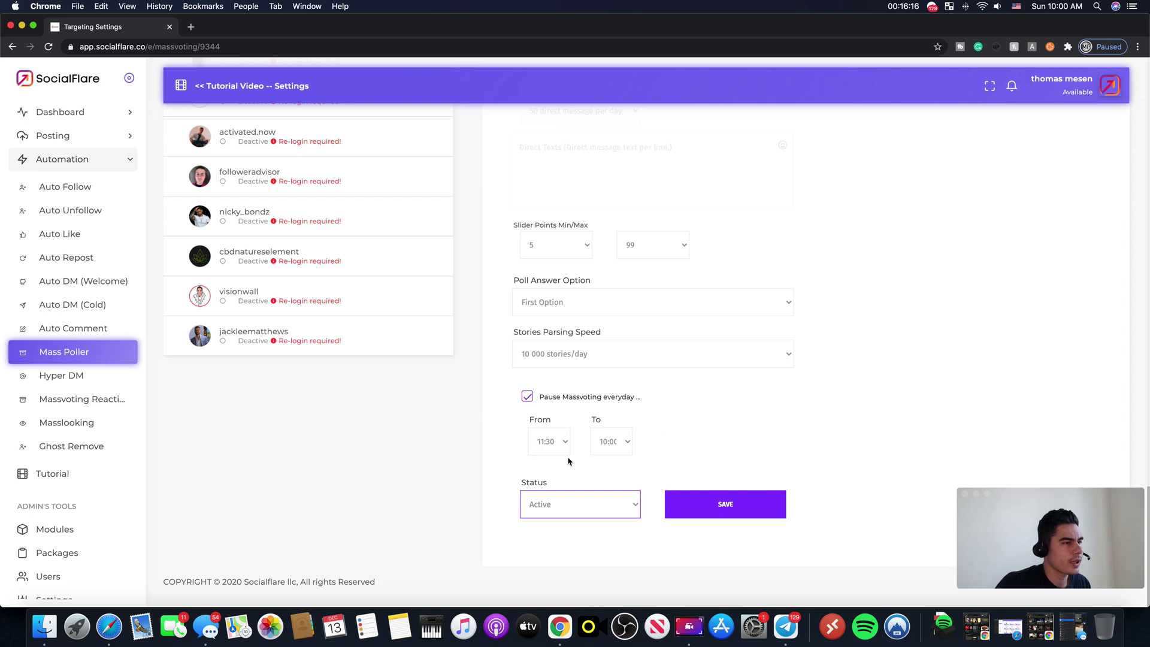
pyautogui.click(720, 502)
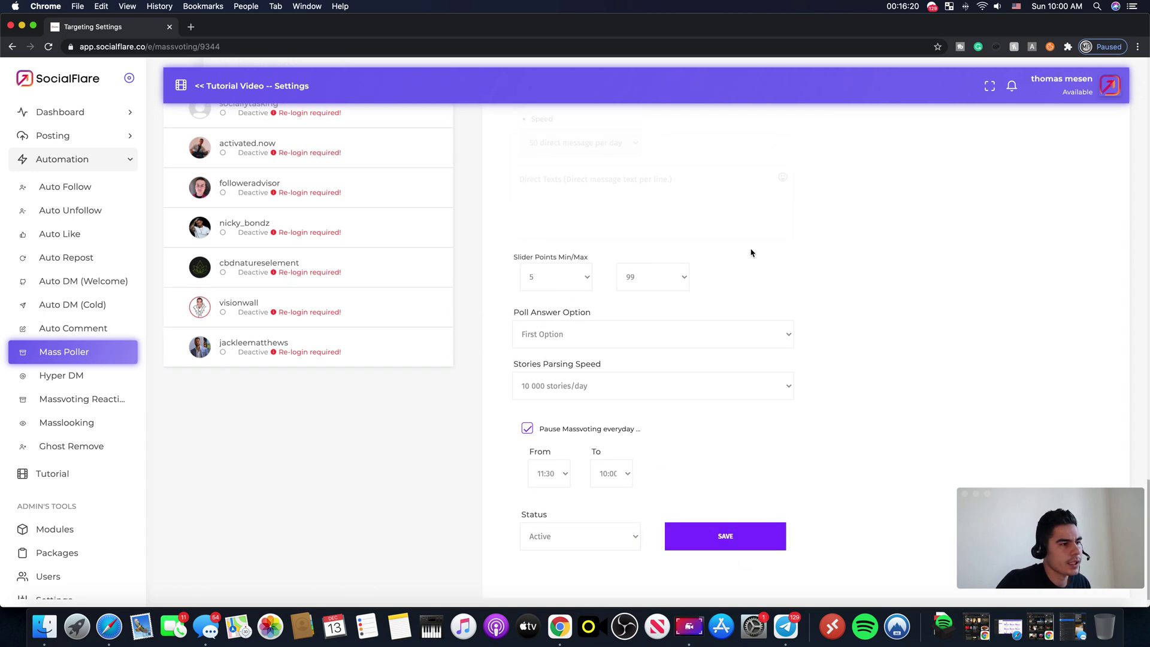
# Step: Load the first account's Ghost Remove Speed & Settings and view its activity log
pyautogui.click(71, 446)
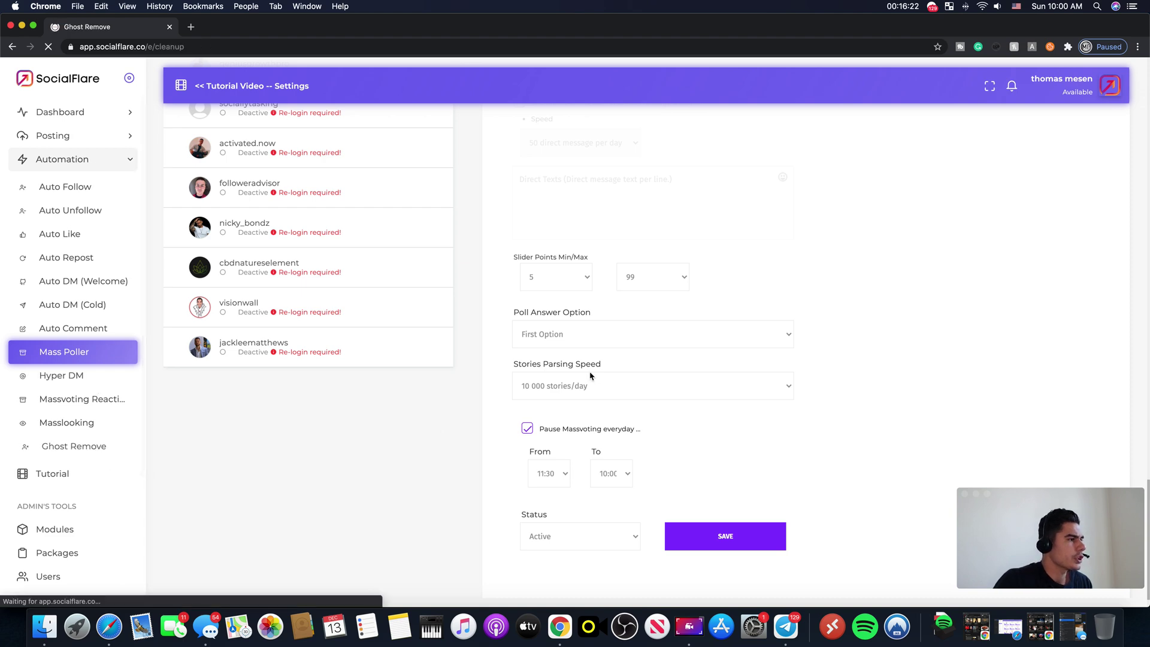
pyautogui.click(277, 133)
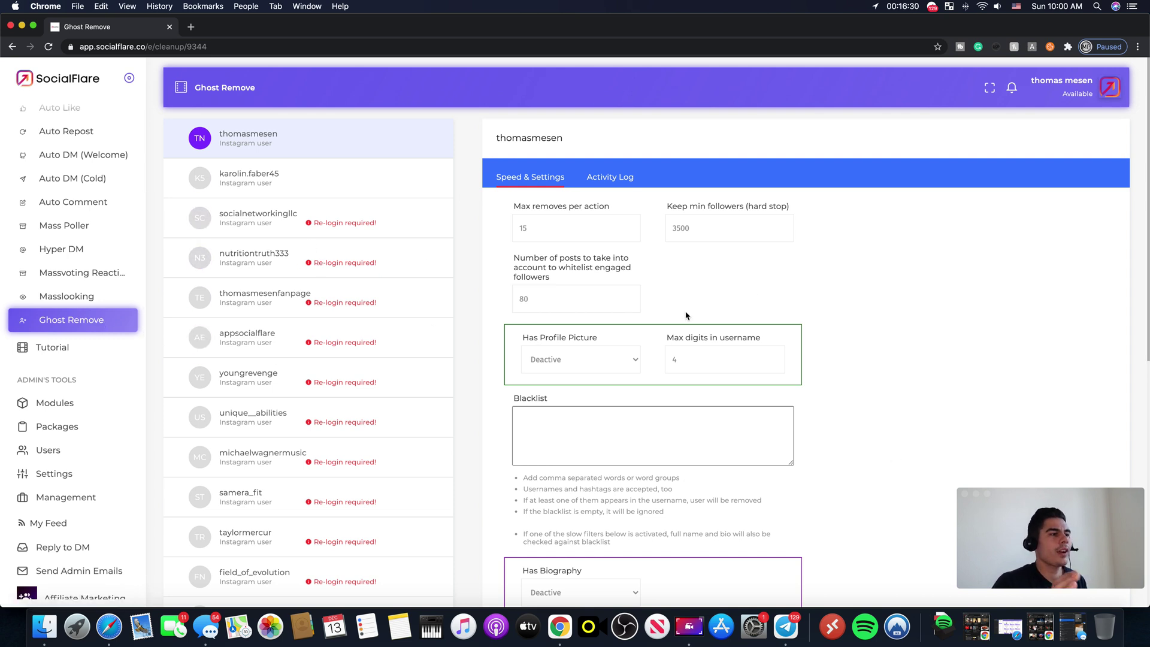
pyautogui.scroll(-5, 638, 300)
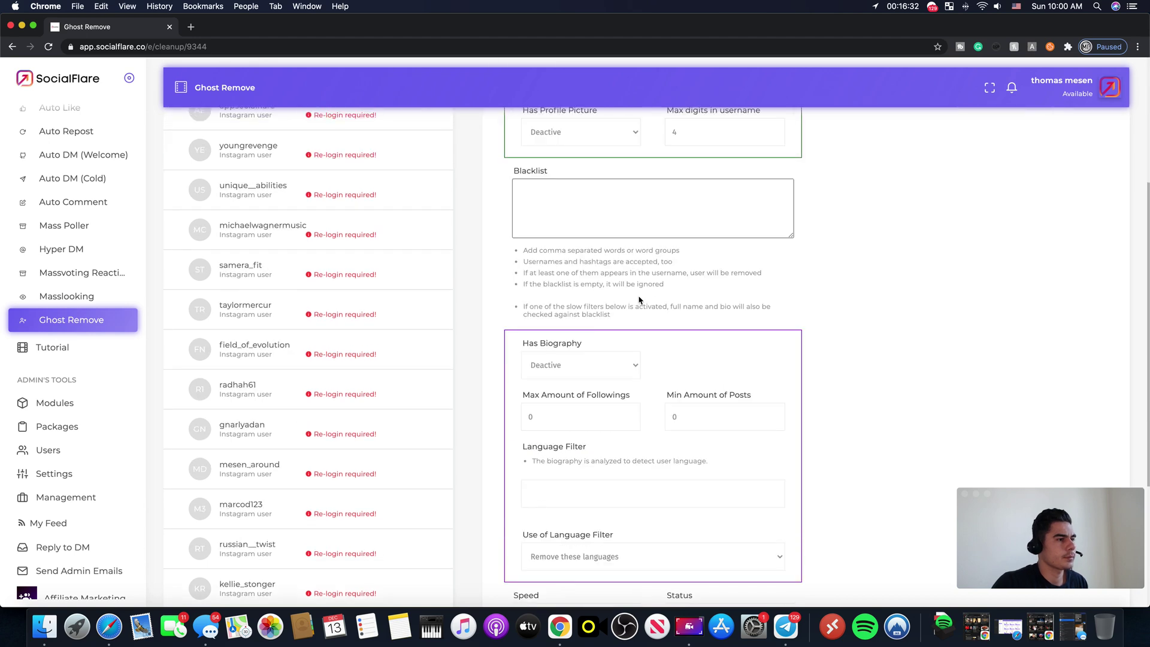
pyautogui.scroll(5, 672, 324)
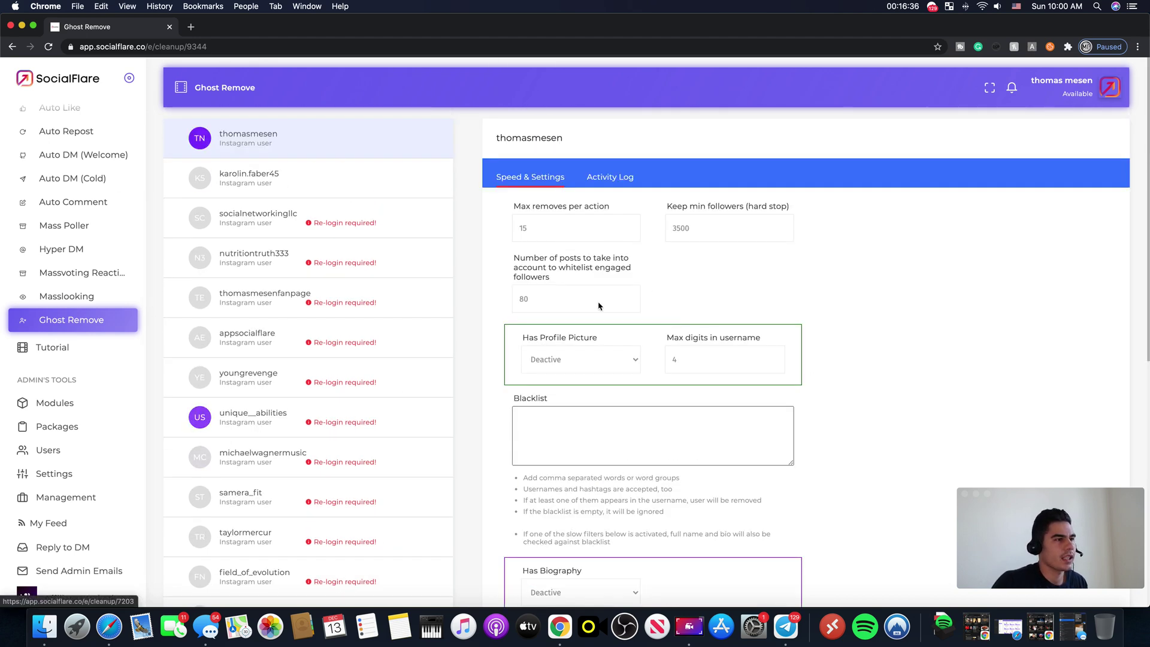
pyautogui.click(619, 178)
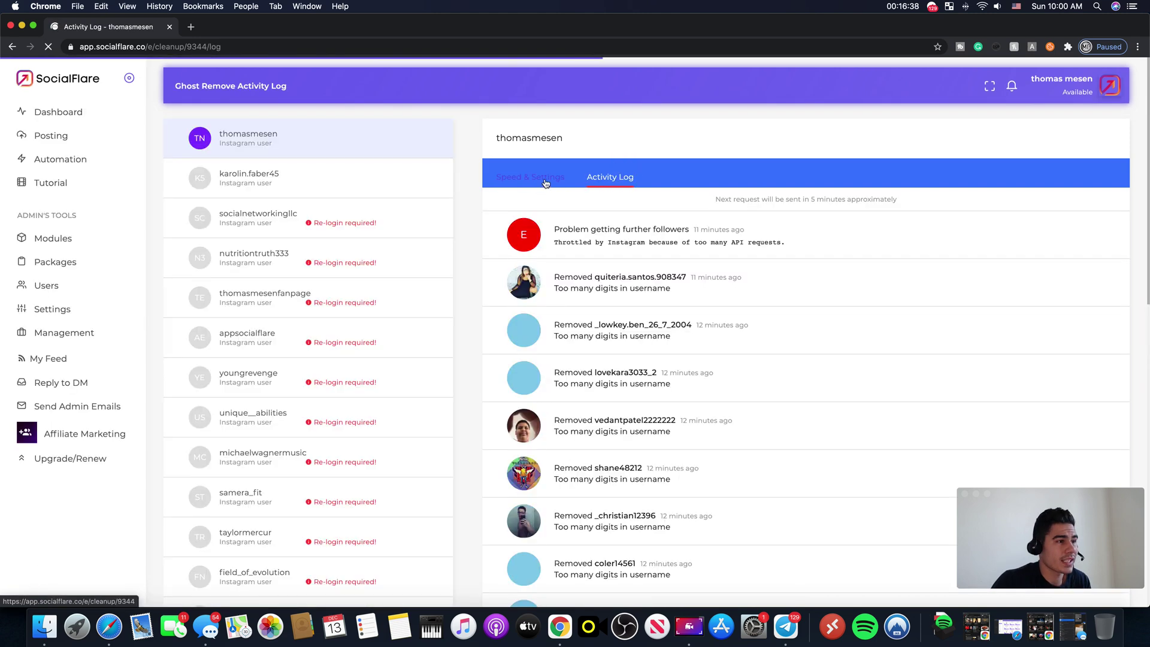
pyautogui.scroll(-1, 623, 305)
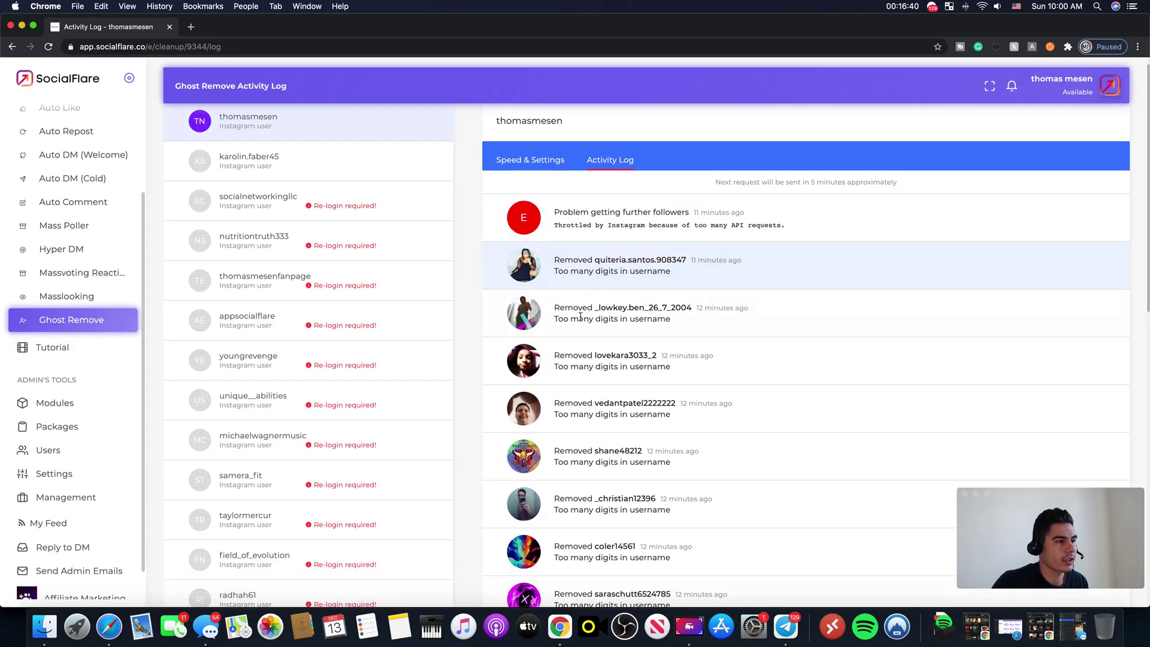
pyautogui.scroll(-3, 623, 305)
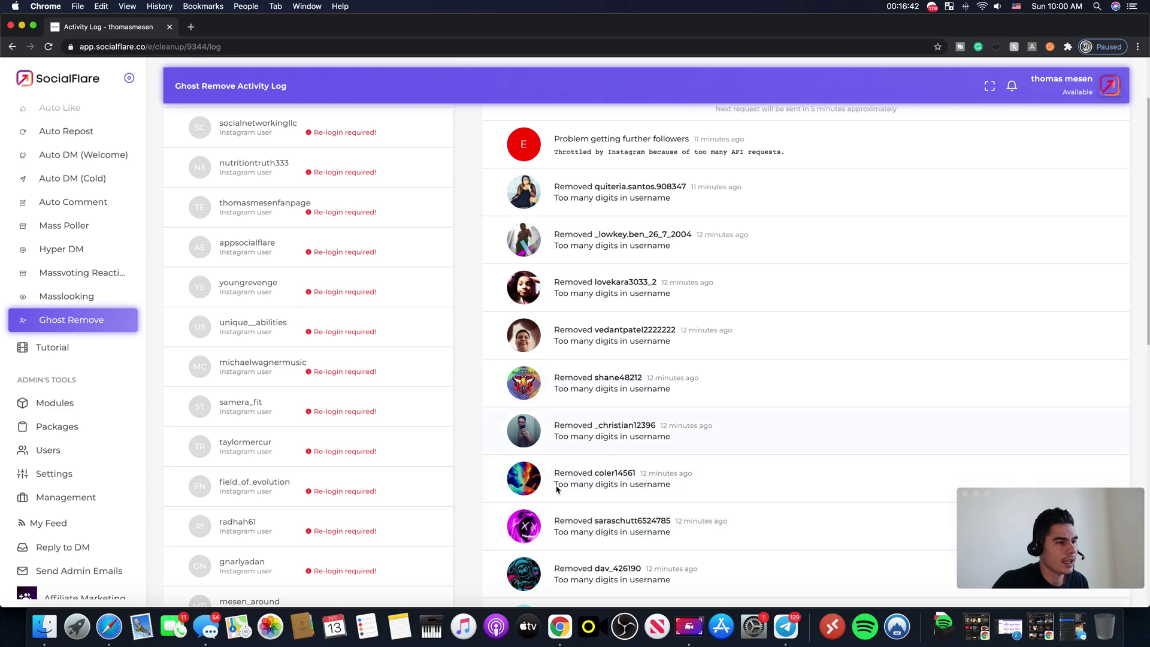
pyautogui.scroll(3, 742, 282)
pyautogui.scroll(-10, 700, 336)
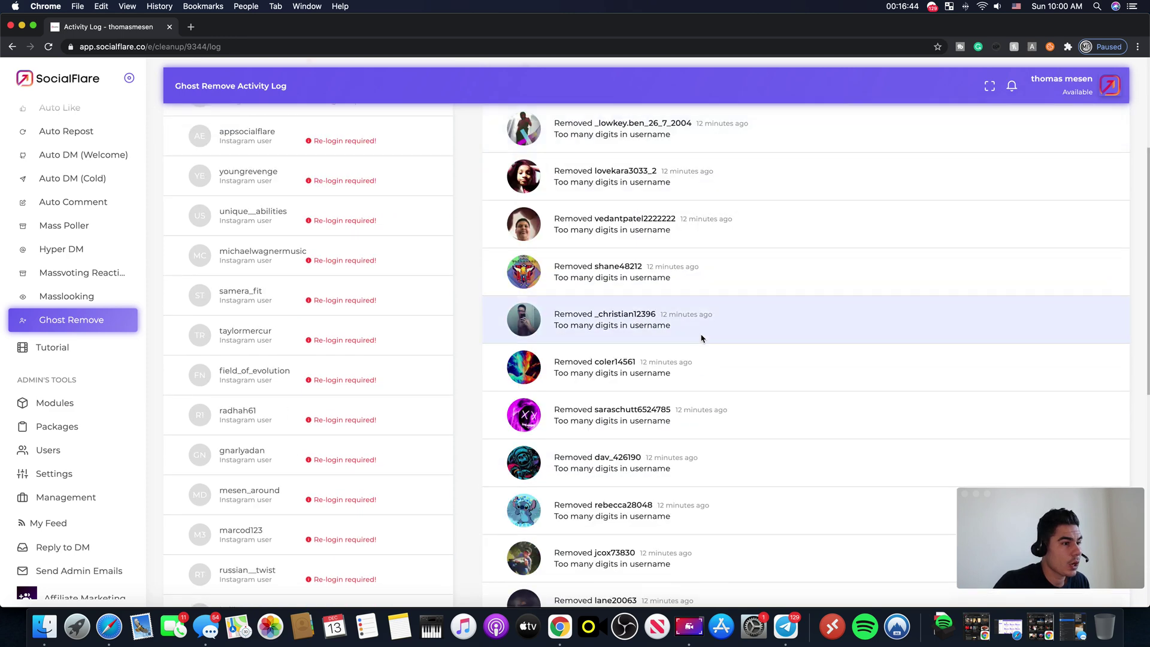
pyautogui.scroll(10, 729, 351)
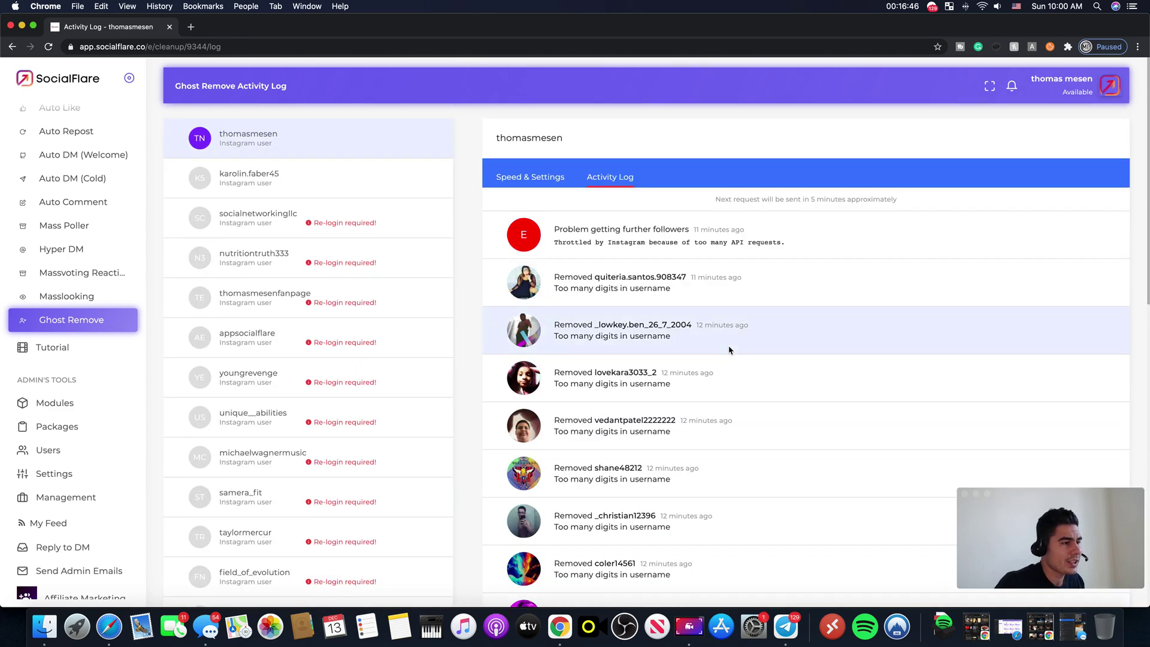
pyautogui.scroll(-2, 731, 350)
pyautogui.scroll(2, 731, 350)
pyautogui.click(530, 177)
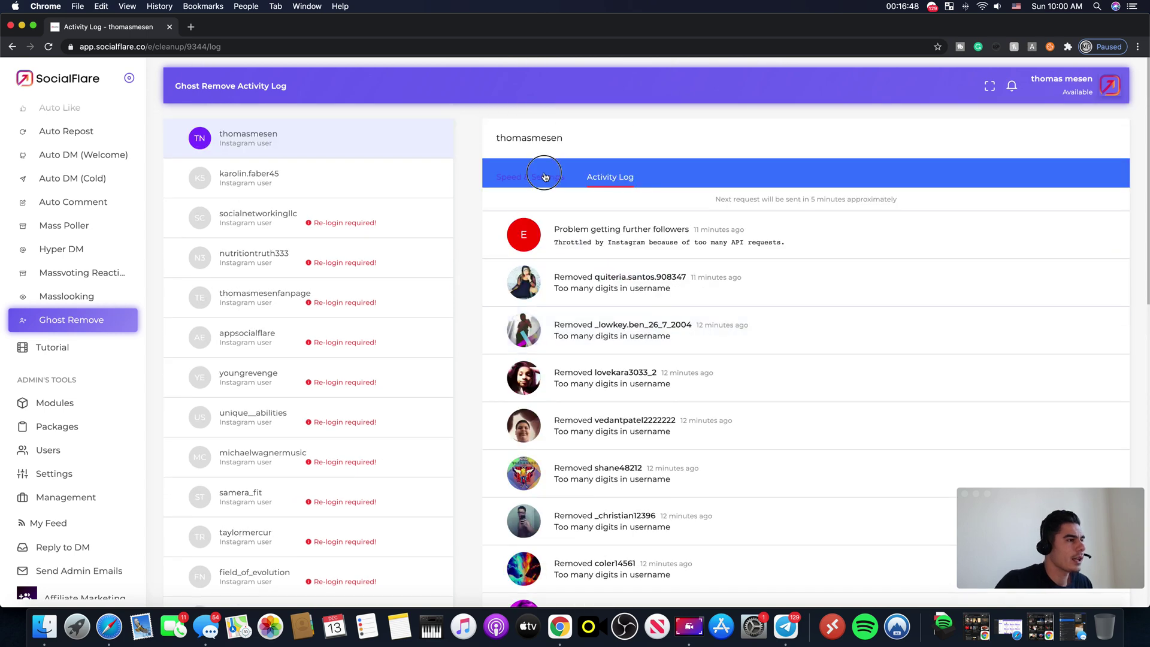
pyautogui.scroll(-10, 737, 405)
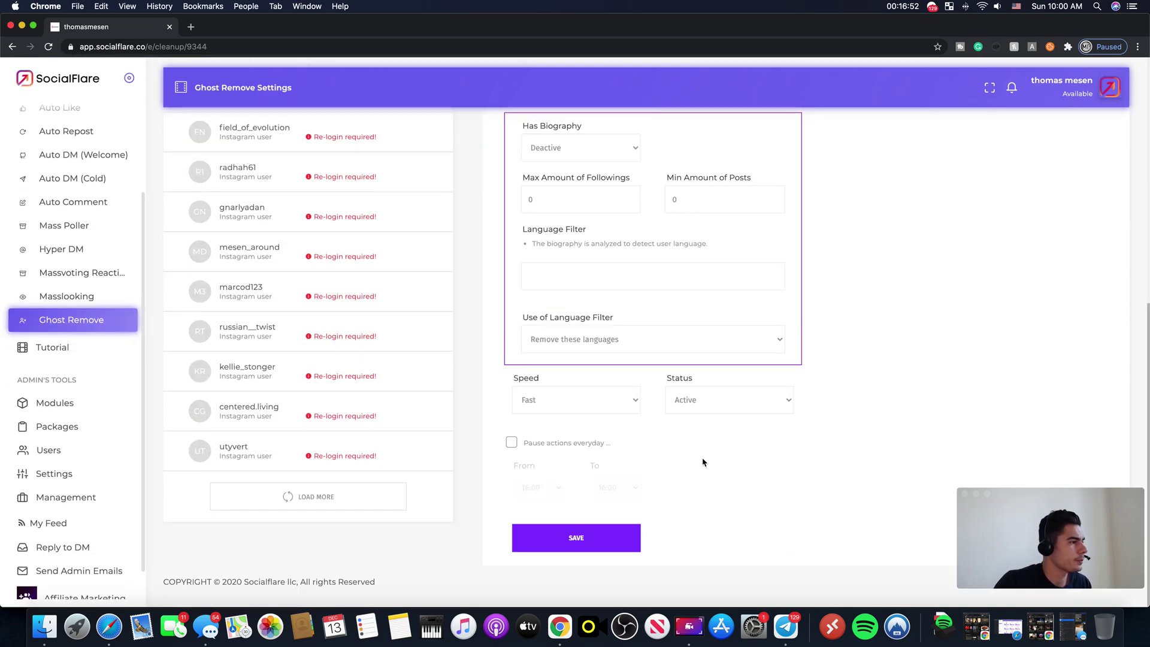
pyautogui.scroll(10, 698, 460)
pyautogui.scroll(4, 70, 148)
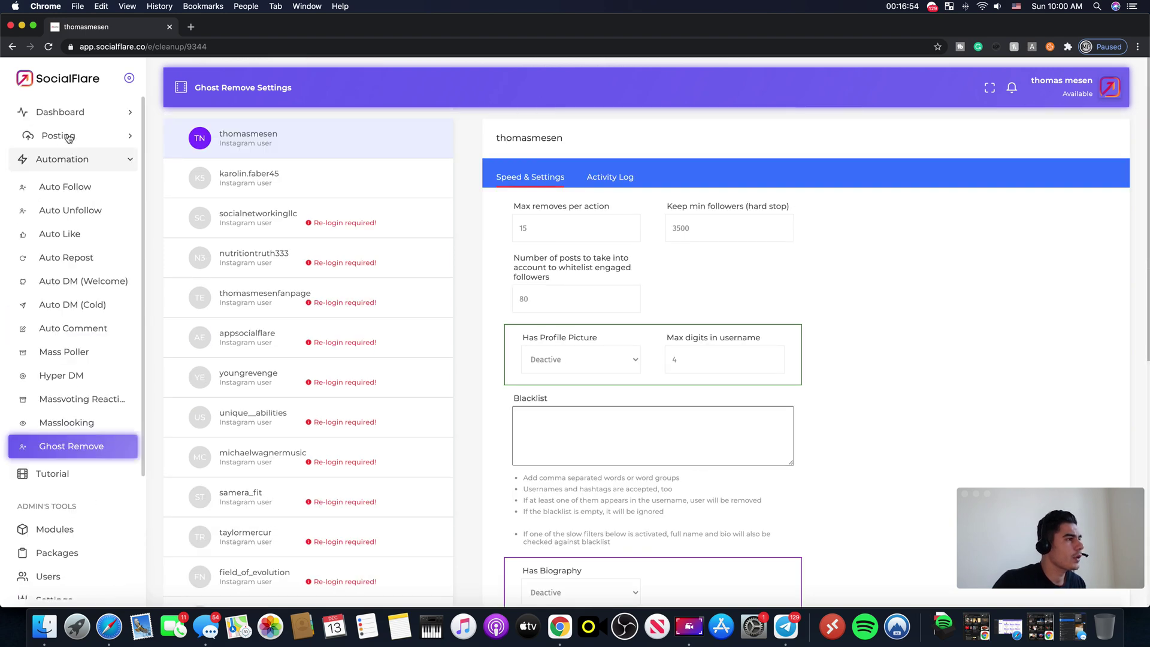
# Step: Collapse and re-expand the Automation navigation section, then return to the SocialFlare desktop
pyautogui.click(90, 159)
pyautogui.click(90, 159)
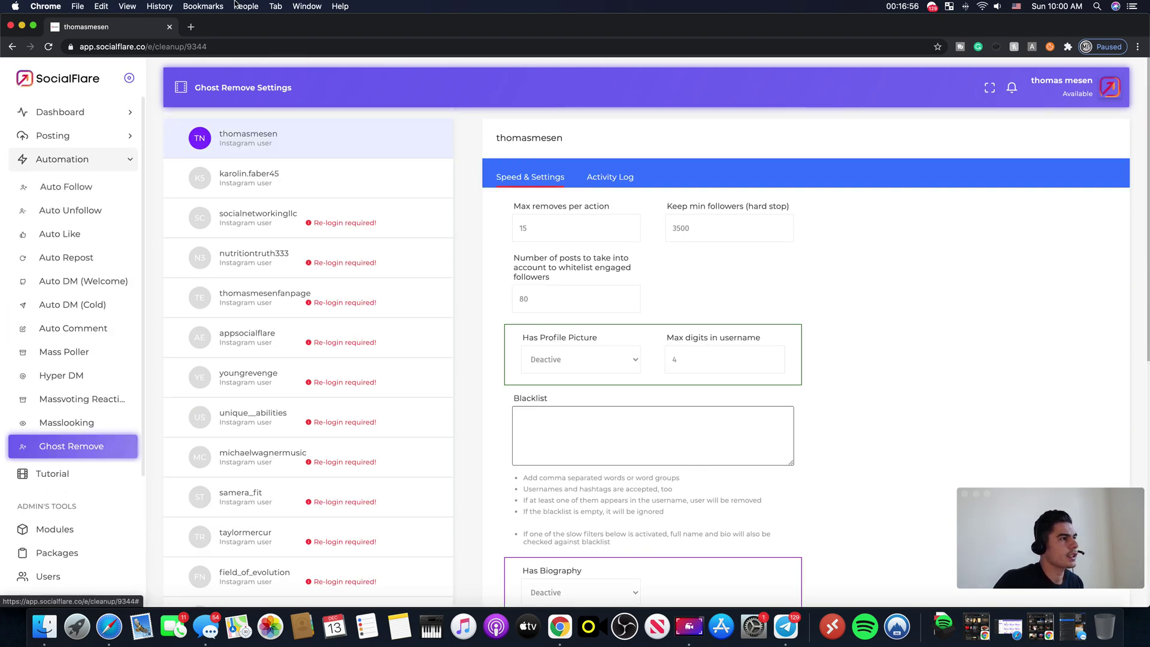
pyautogui.hotkey('ctrl', 'Left')
pyautogui.hotkey('ctrl', 'Right')
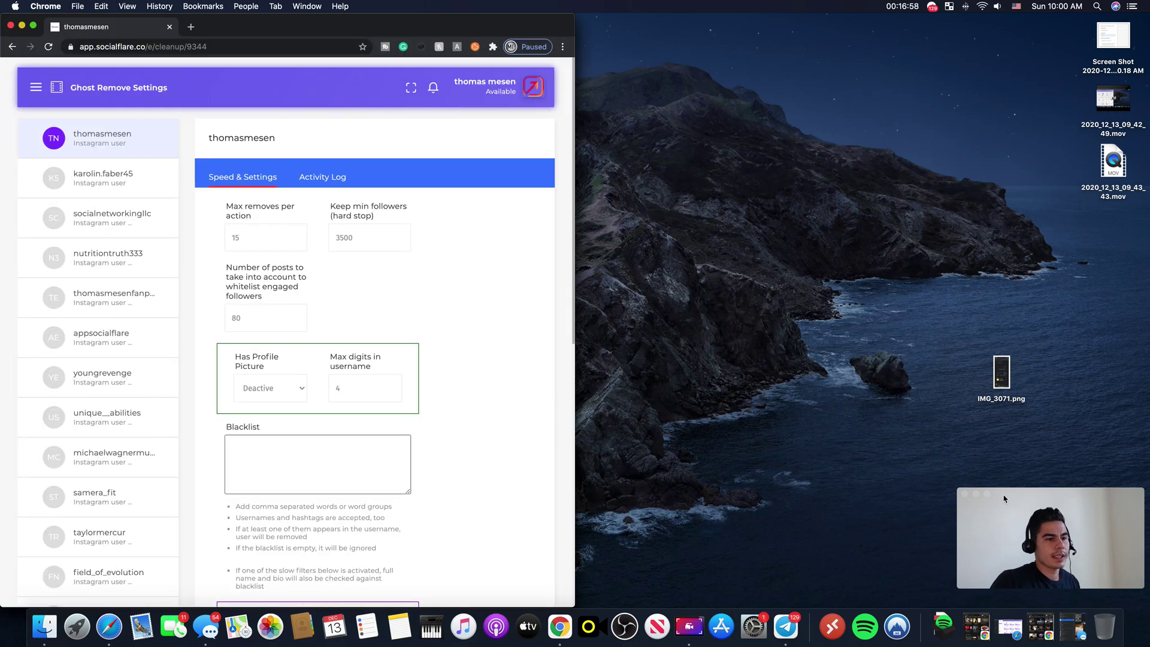
# Step: Dock the webcam view on the right half and centre the Screencast recording controls
pyautogui.click(988, 494)
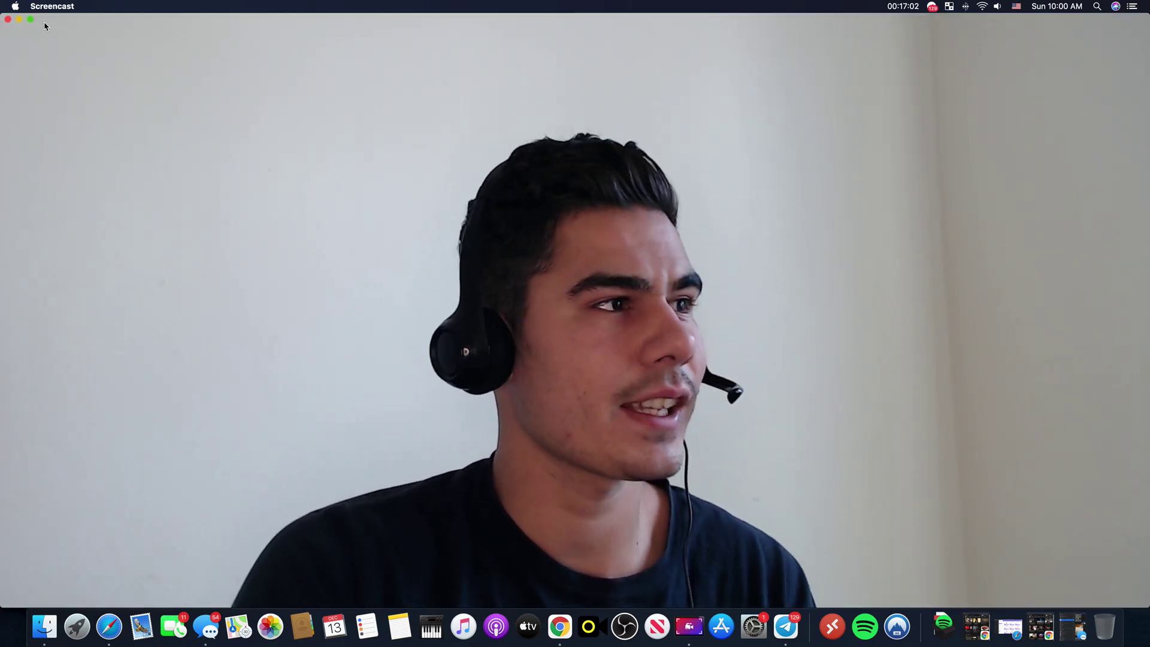
pyautogui.click(31, 21)
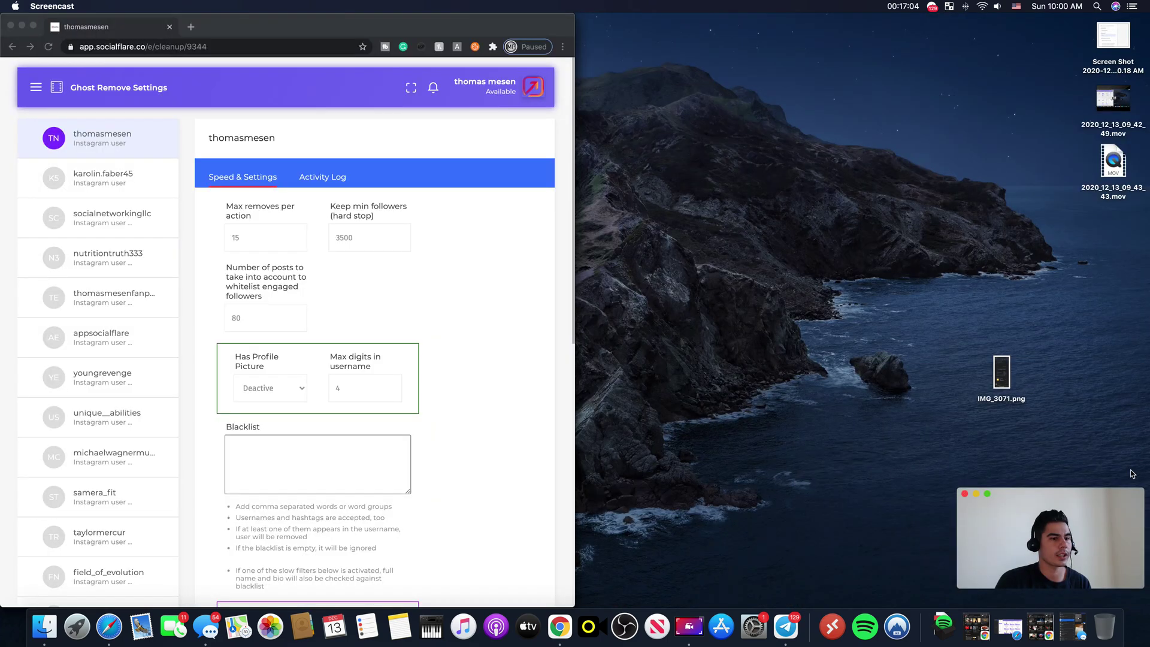
pyautogui.hotkey('ctrl', 'alt', 'Right')
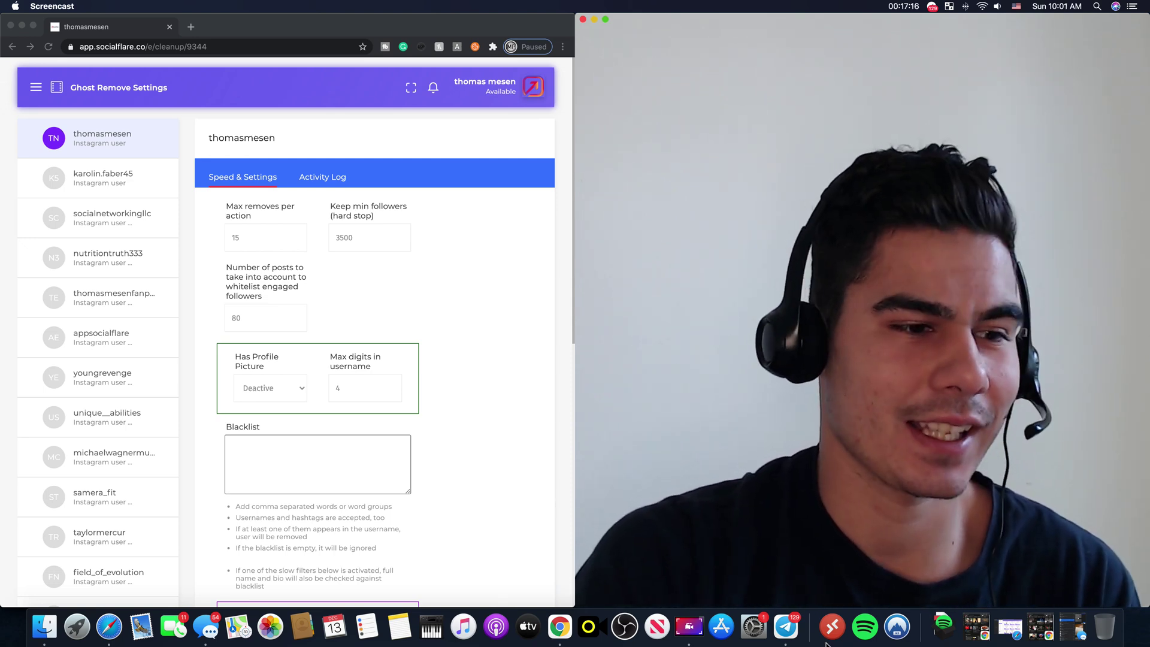
pyautogui.click(696, 635)
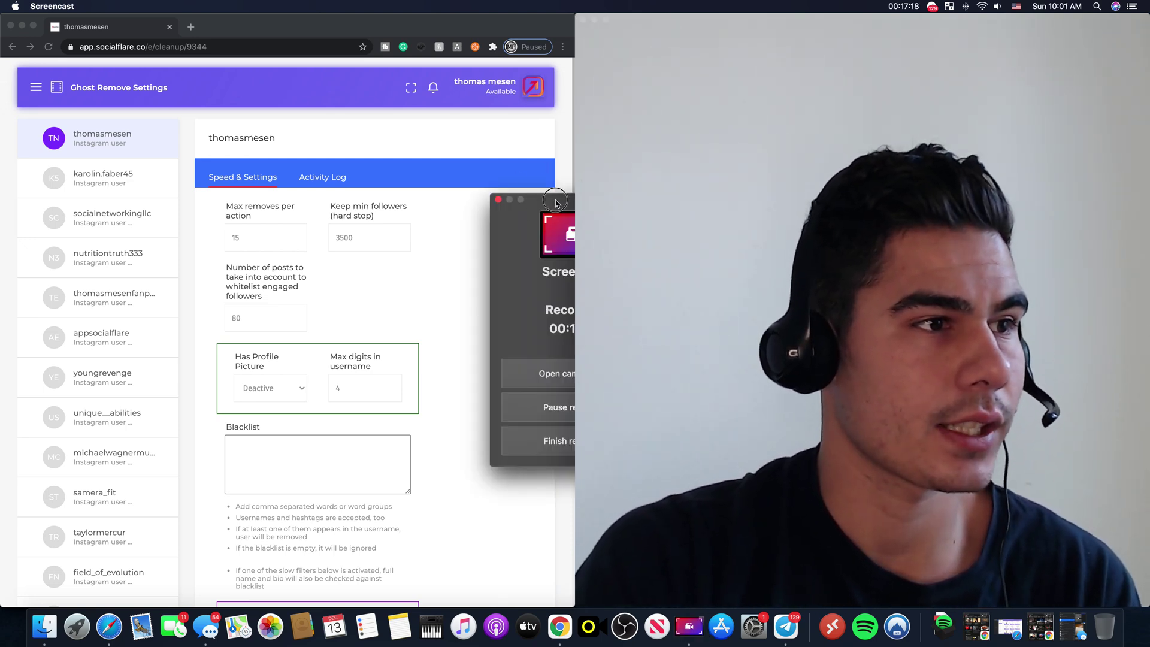
pyautogui.moveTo(560, 211); pyautogui.dragTo(378, 201)
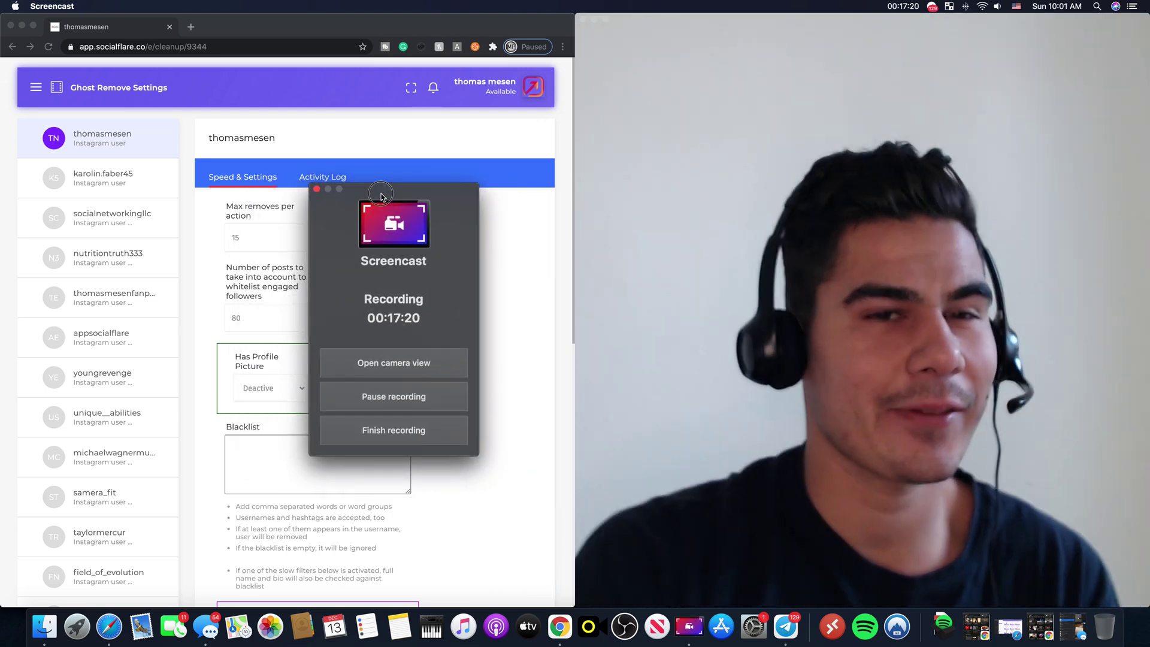